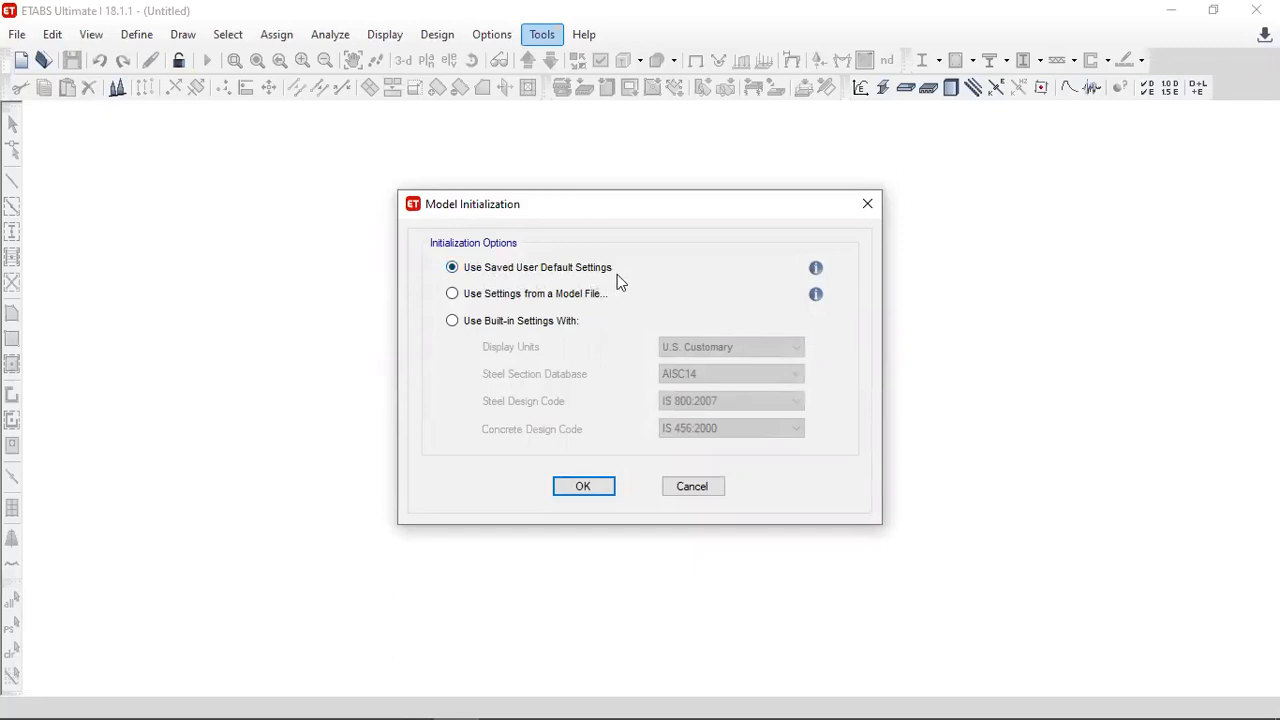
- Initialize the model using built-in settings with Metric SI display units and the Indian steel section database
{"action": "left_click", "coordinate": [471, 295]}
{"action": "left_click", "coordinate": [496, 329]}
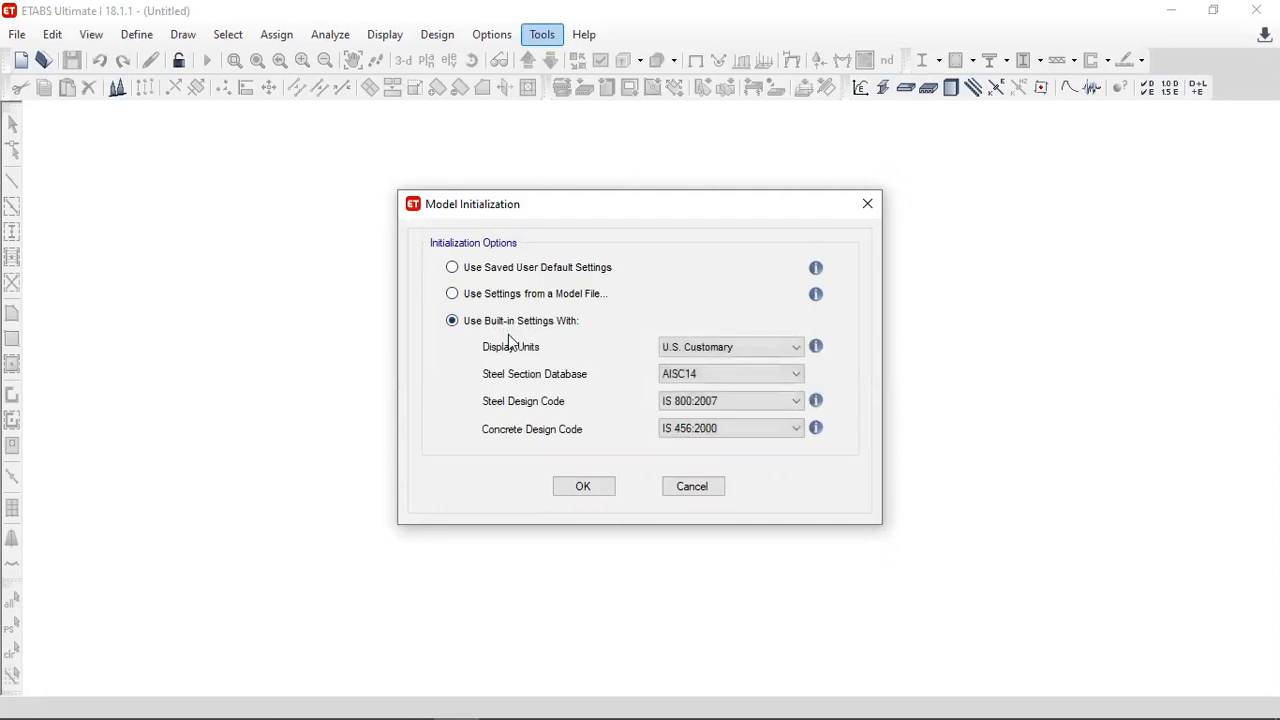
{"action": "left_click", "coordinate": [687, 349]}
{"action": "left_click", "coordinate": [686, 378]}
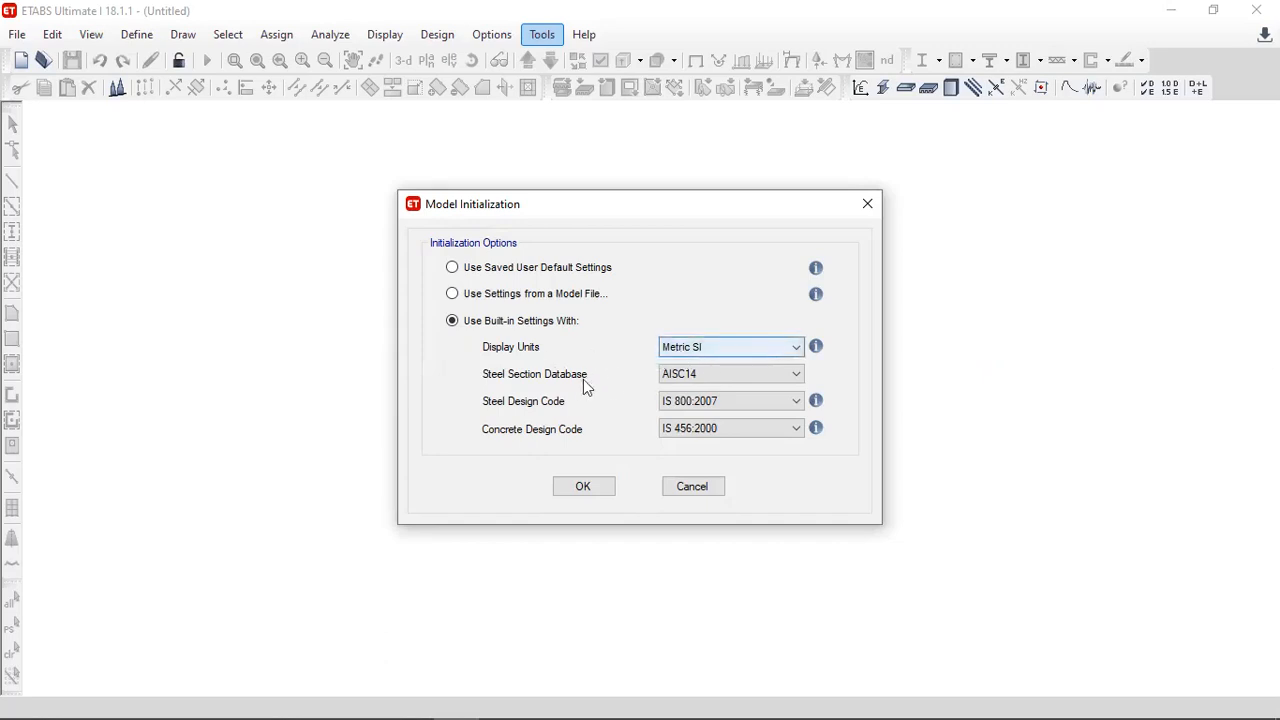
{"action": "left_click", "coordinate": [674, 376]}
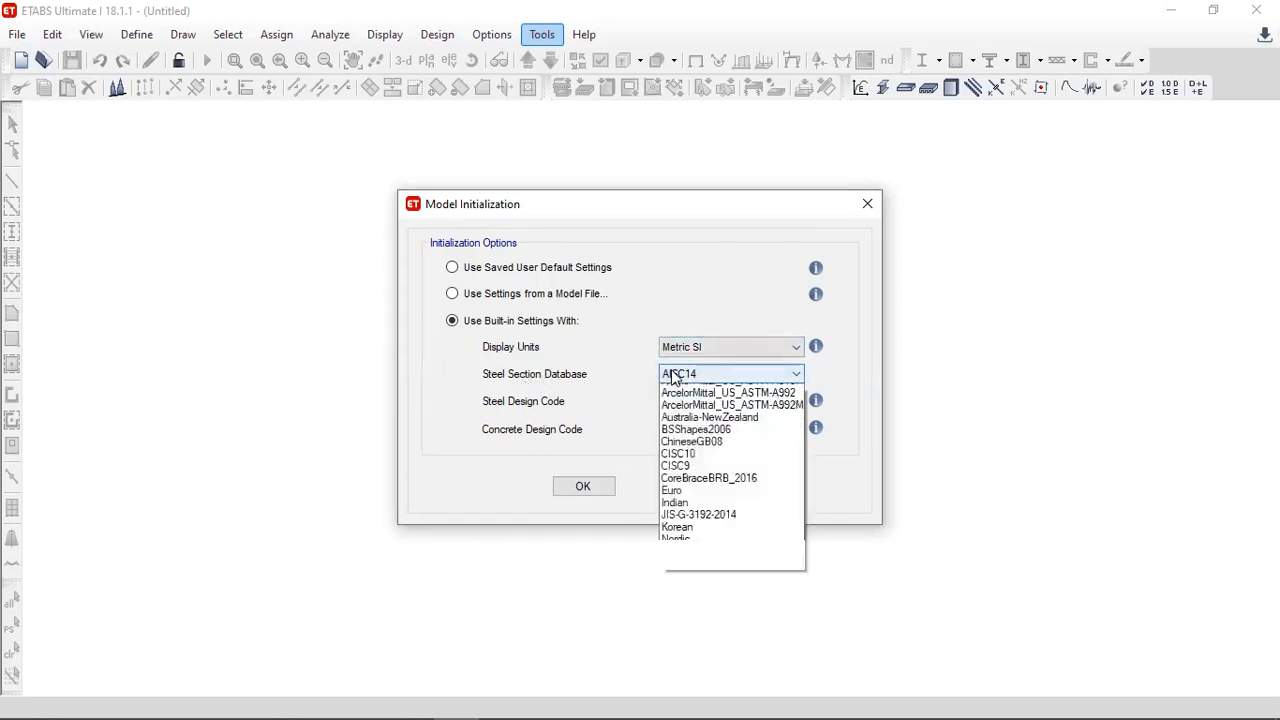
{"action": "left_click", "coordinate": [680, 645]}
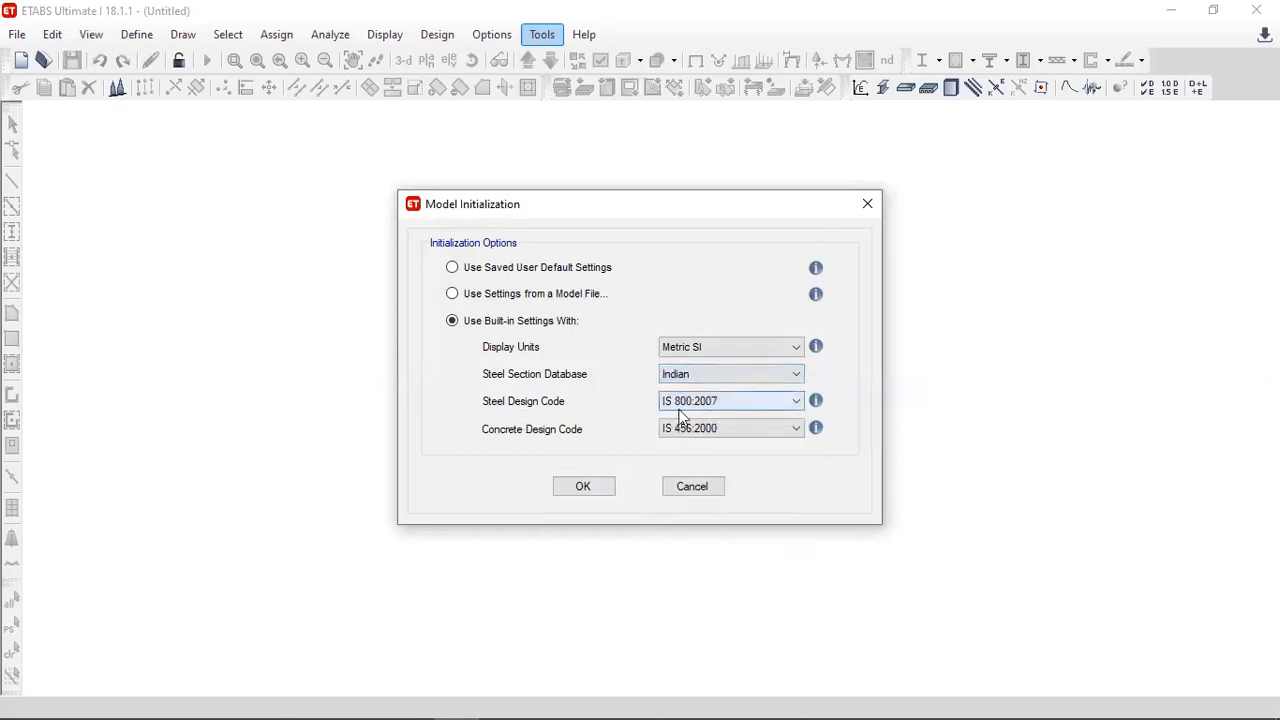
{"action": "left_click", "coordinate": [583, 487]}
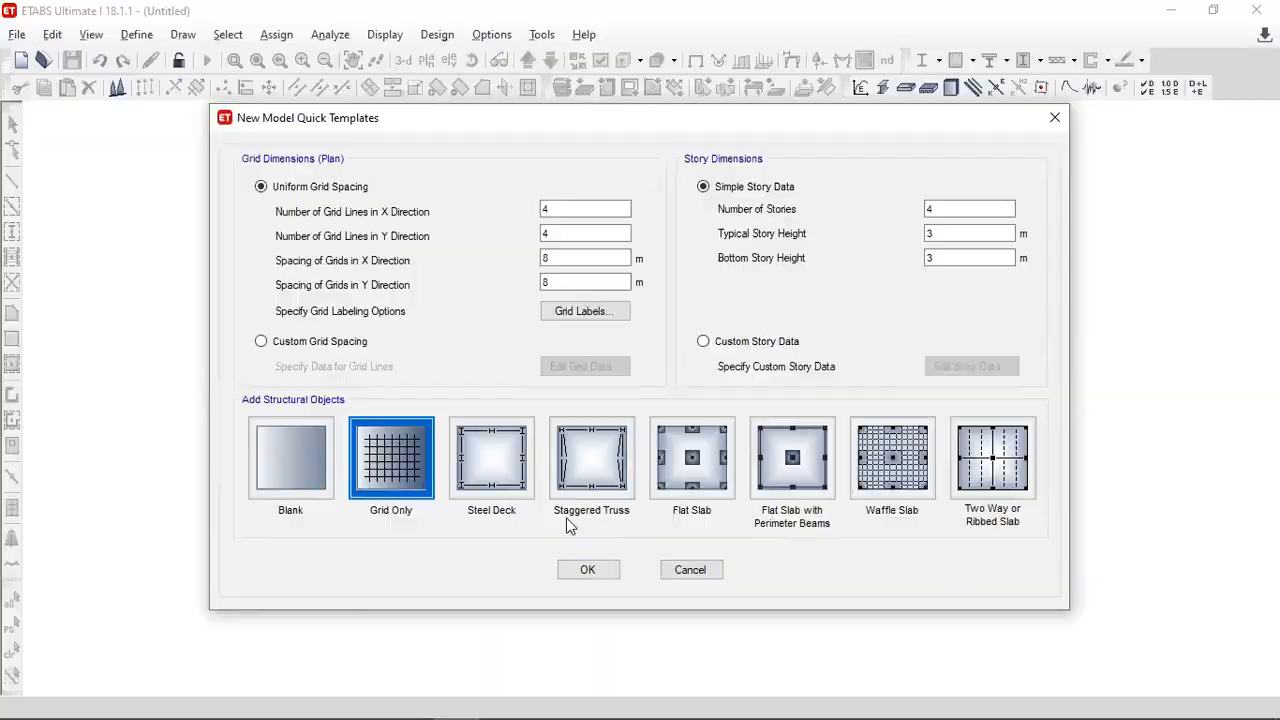
- Define a uniform grid from the truss problem with 7 X lines spaced 2 m and 1 Y line spaced 1 m
{"action": "key", "text": "alt+Tab"}
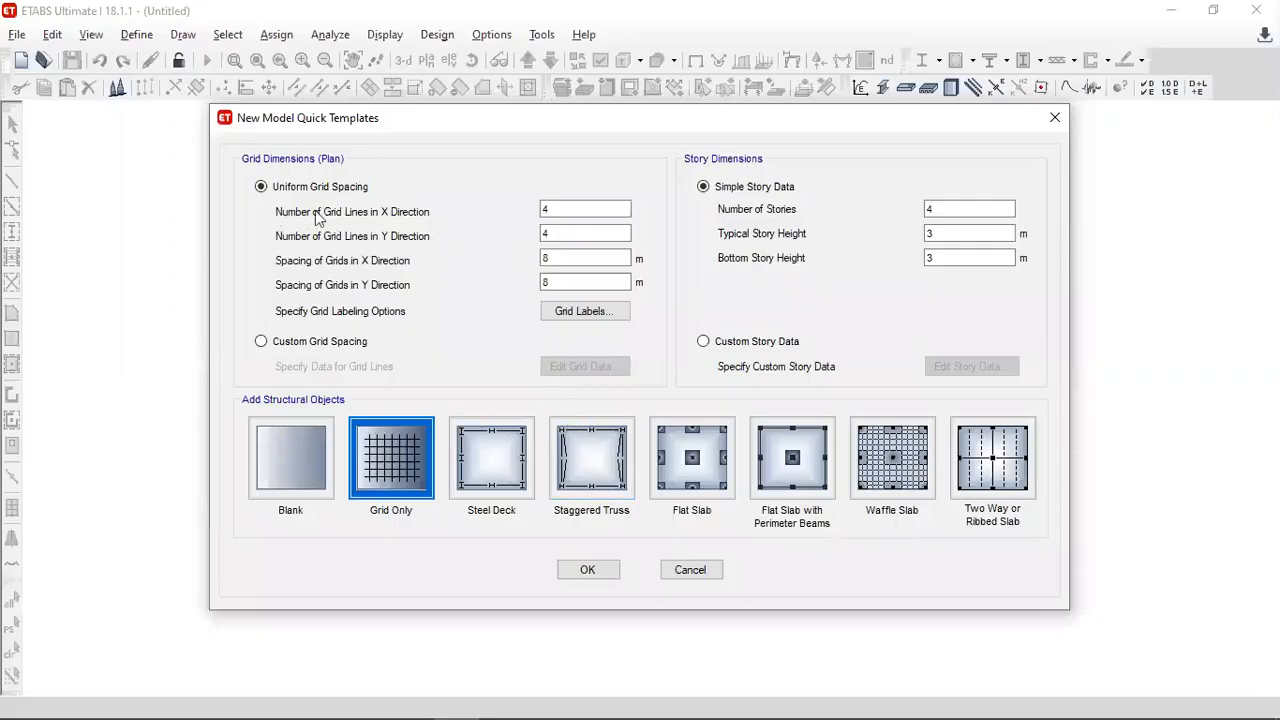
{"action": "double_click", "coordinate": [563, 209]}
{"action": "type", "text": "7"}
{"action": "double_click", "coordinate": [563, 232]}
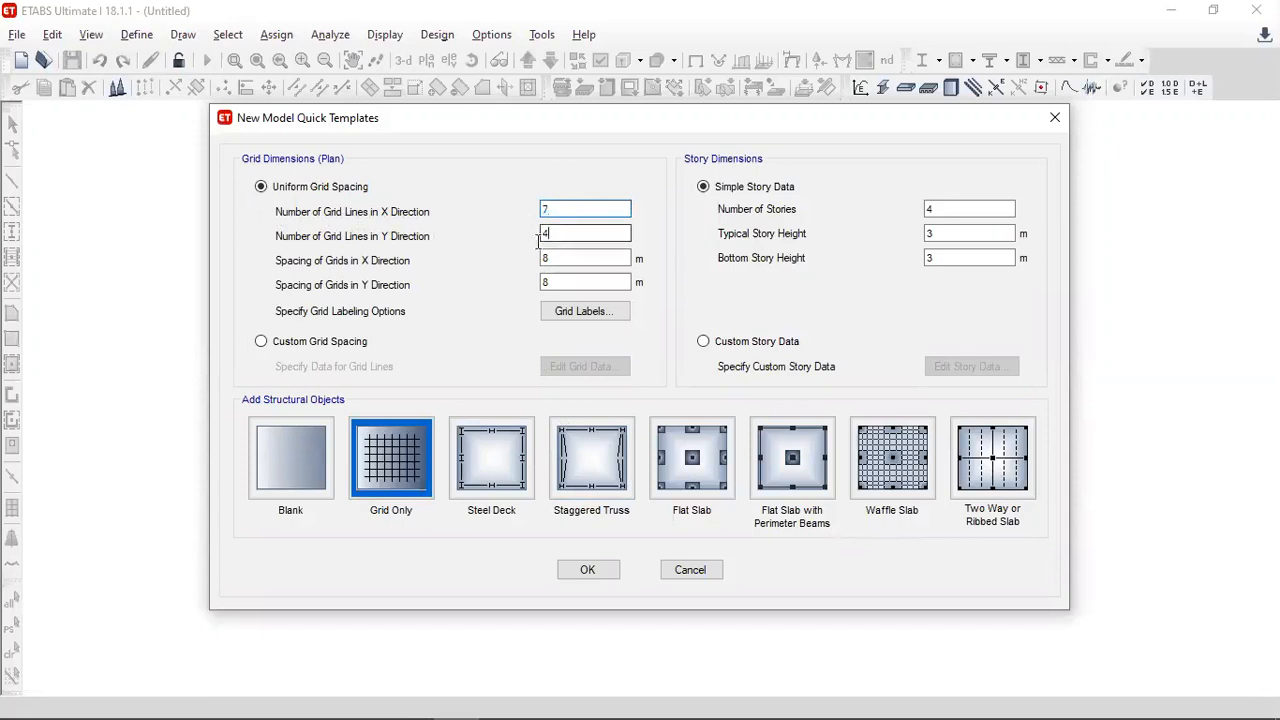
{"action": "type", "text": "1"}
{"action": "double_click", "coordinate": [547, 257]}
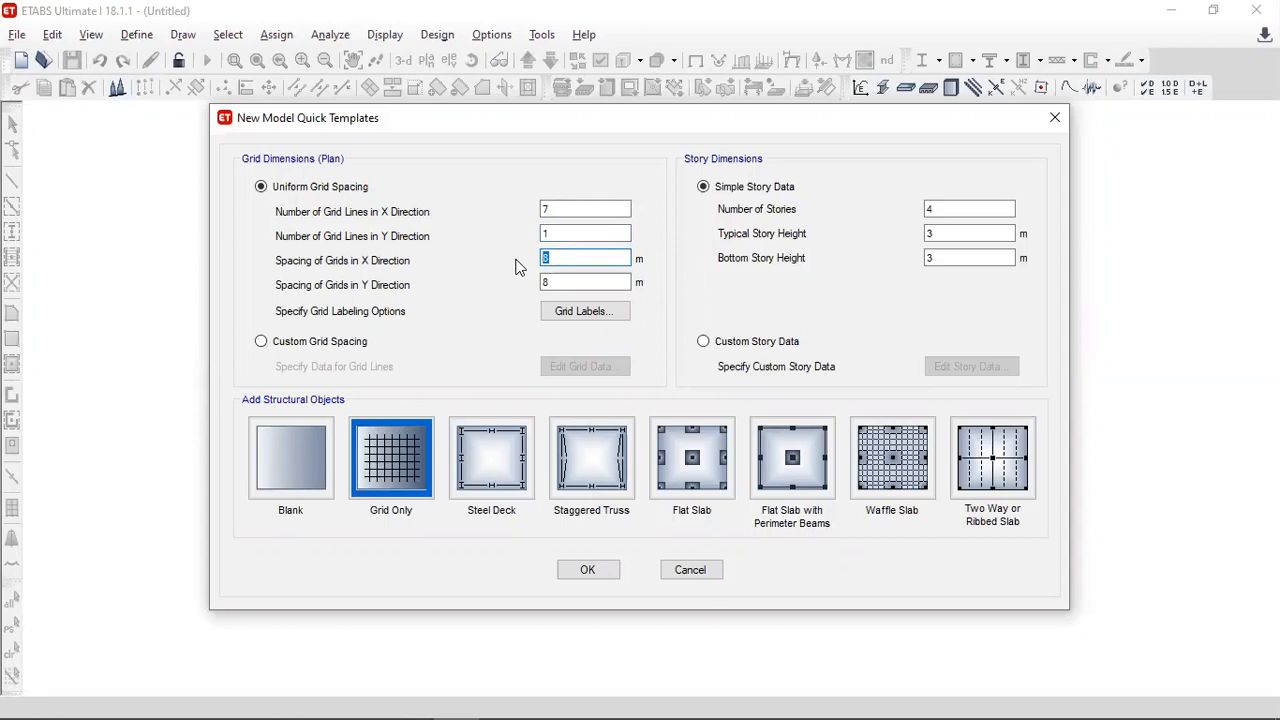
{"action": "type", "text": "2"}
{"action": "left_click_drag", "start_coordinate": [550, 283], "coordinate": [537, 284]}
{"action": "type", "text": "1"}
{"action": "left_click", "coordinate": [583, 209]}
{"action": "left_click", "coordinate": [587, 232]}
{"action": "left_click", "coordinate": [571, 257]}
{"action": "left_click", "coordinate": [556, 282]}
- Set 2 stories with 2.31 m typical and 1.1547 m bottom story height, and create the Grid Only model
{"action": "key", "text": "alt+Tab"}
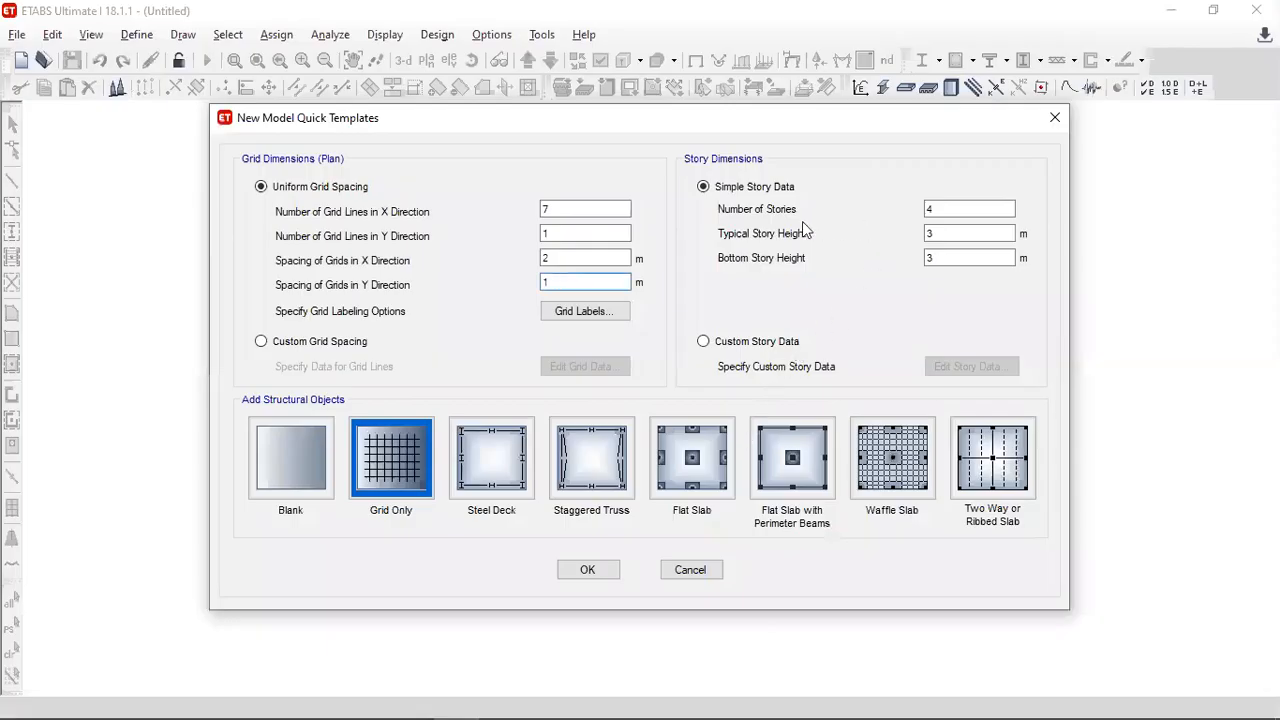
{"action": "double_click", "coordinate": [930, 210]}
{"action": "type", "text": "2"}
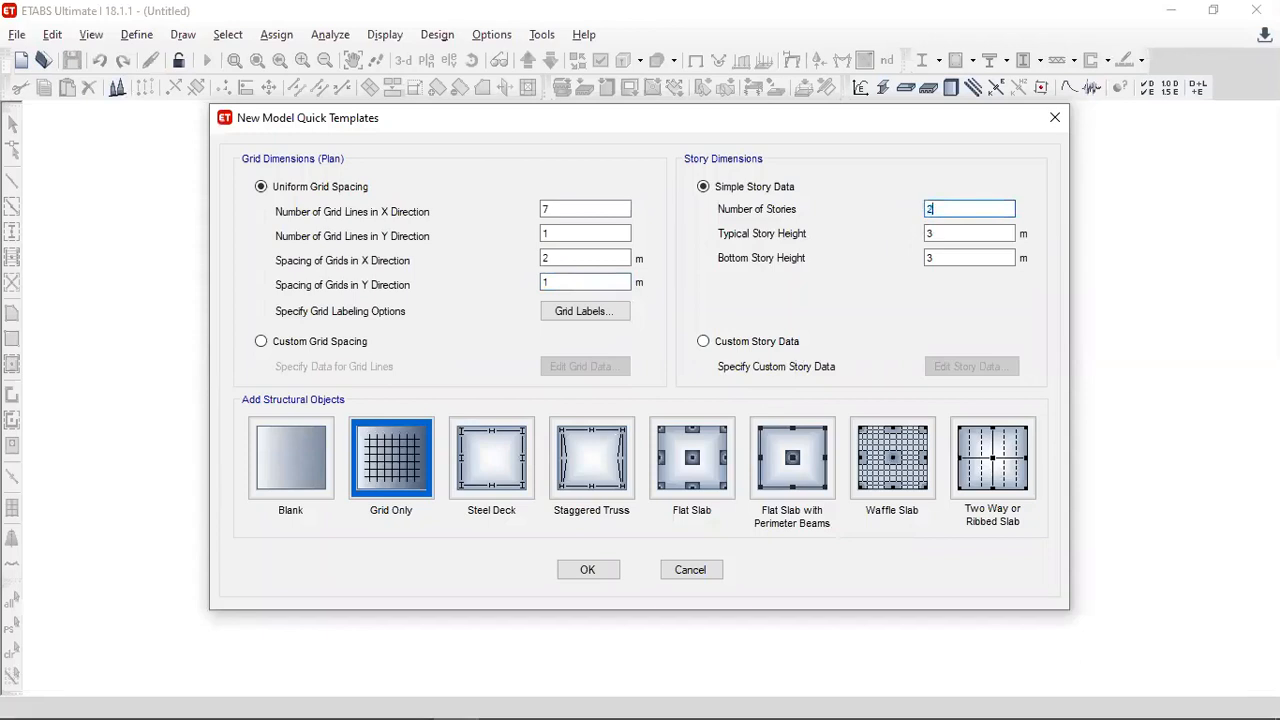
{"action": "double_click", "coordinate": [930, 258]}
{"action": "type", "text": "1.1547"}
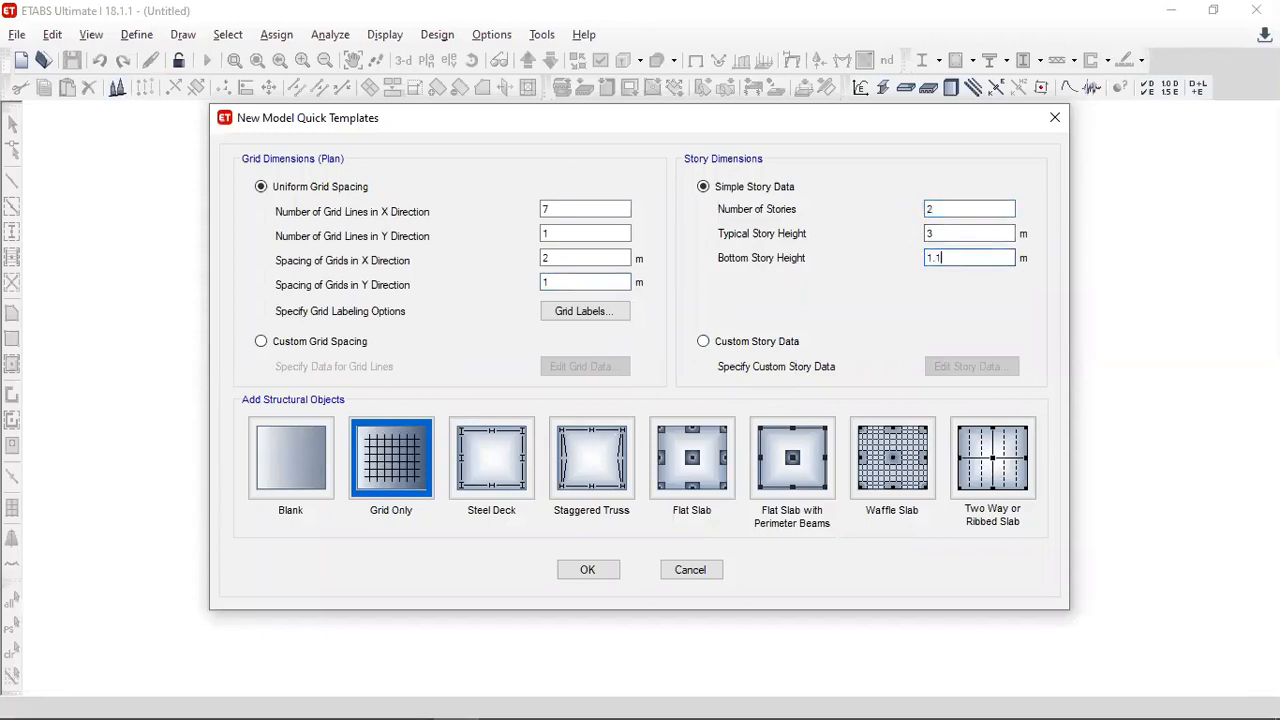
{"action": "double_click", "coordinate": [930, 233]}
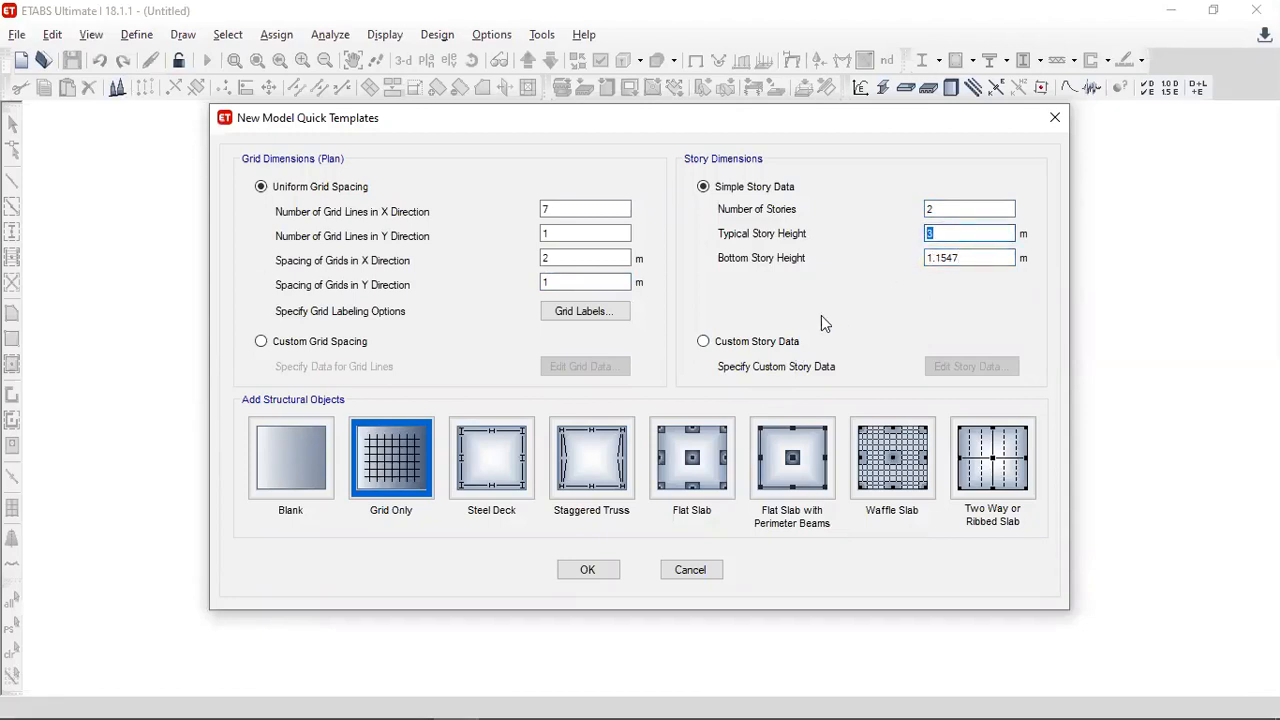
{"action": "key", "text": "alt+Tab"}
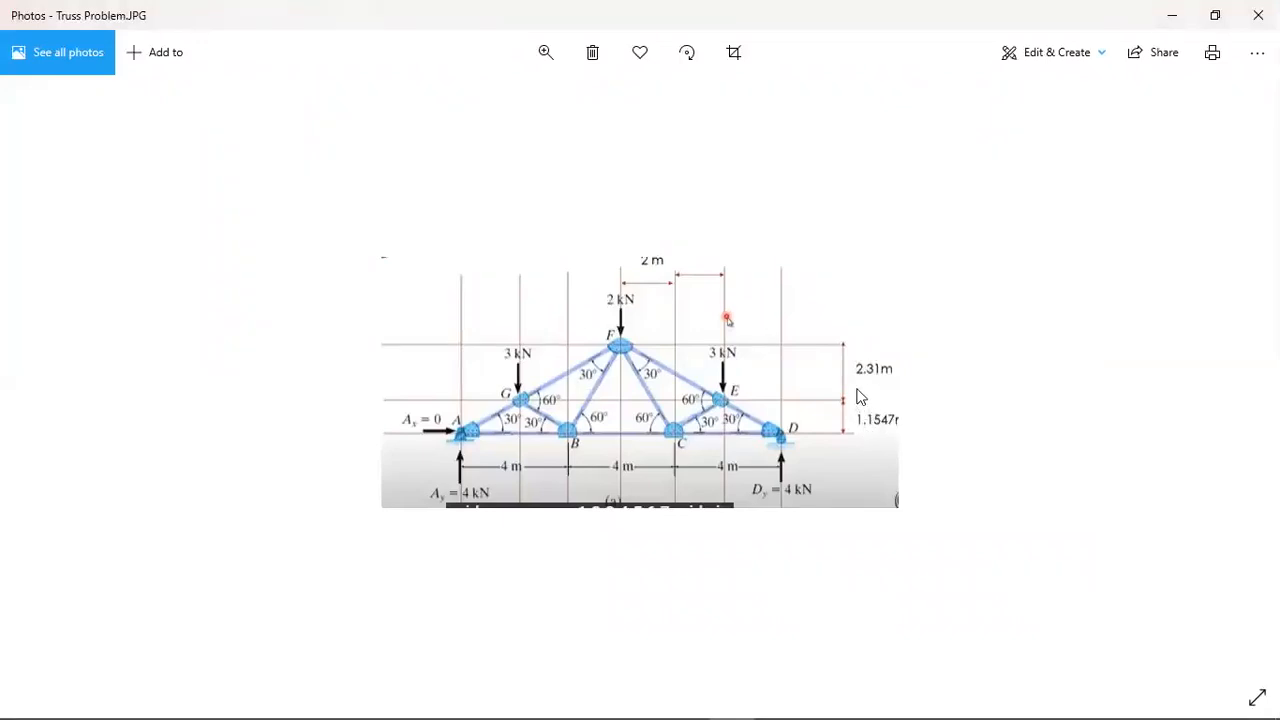
{"action": "key", "text": "alt+Tab"}
{"action": "double_click", "coordinate": [955, 238]}
{"action": "type", "text": "2.31"}
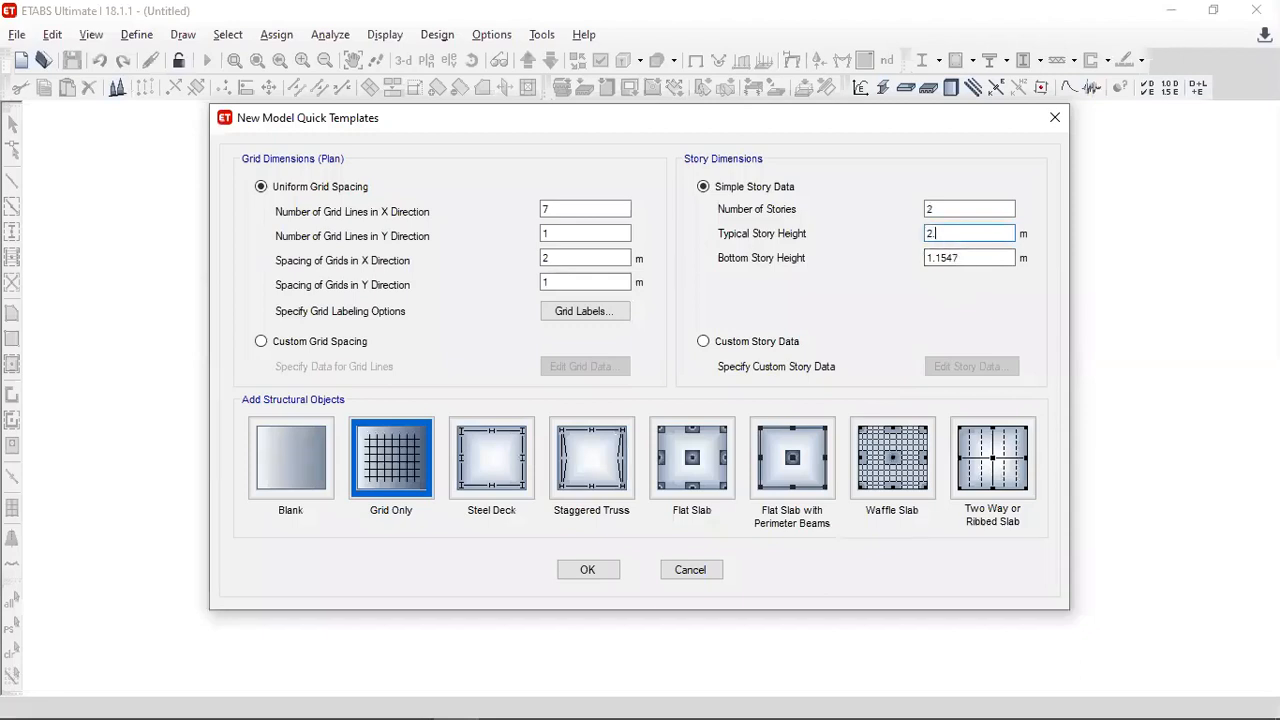
{"action": "left_click", "coordinate": [965, 256]}
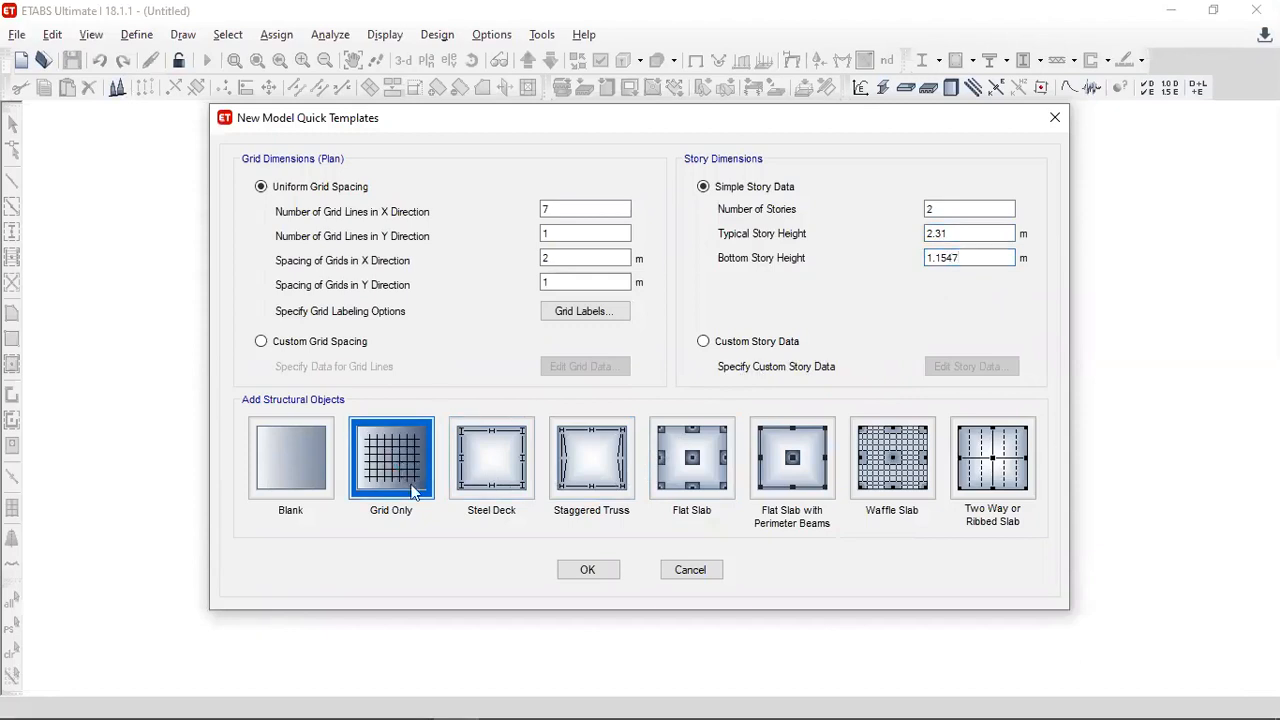
{"action": "left_click", "coordinate": [583, 570]}
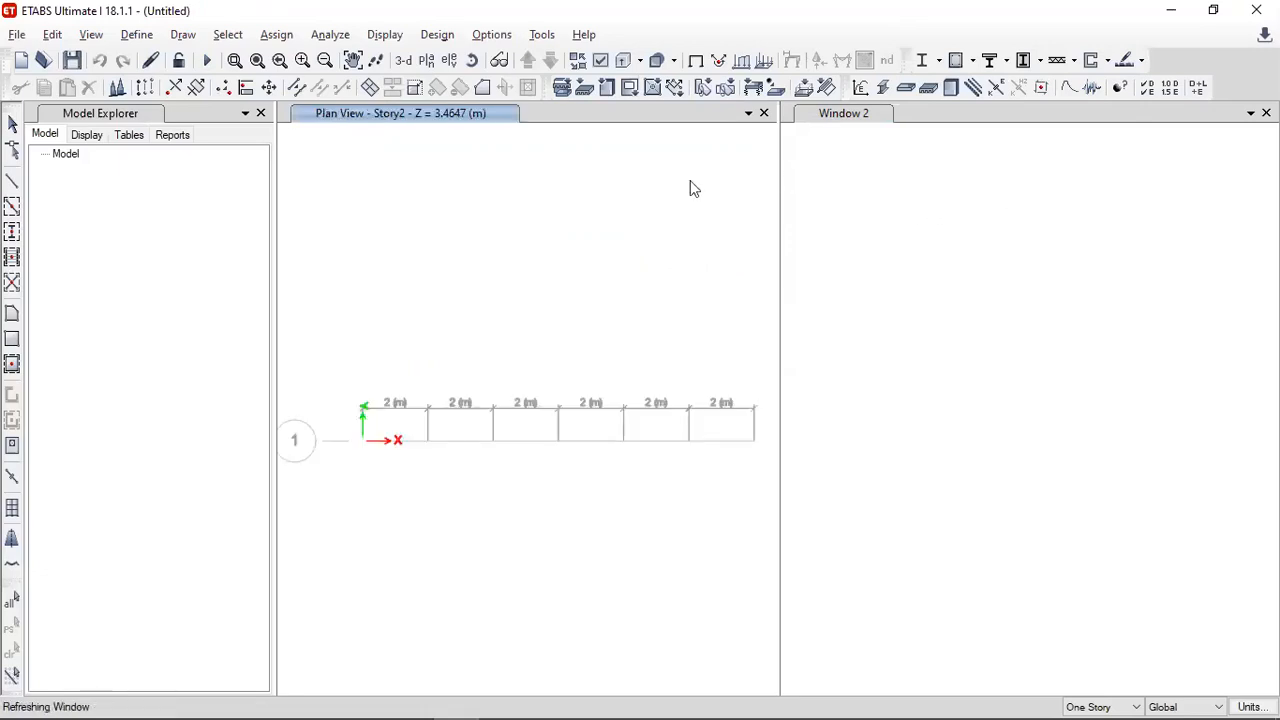
- Close the Model Explorer and 3-D view, and show the elevation view along grid line 1
{"action": "left_click", "coordinate": [261, 114]}
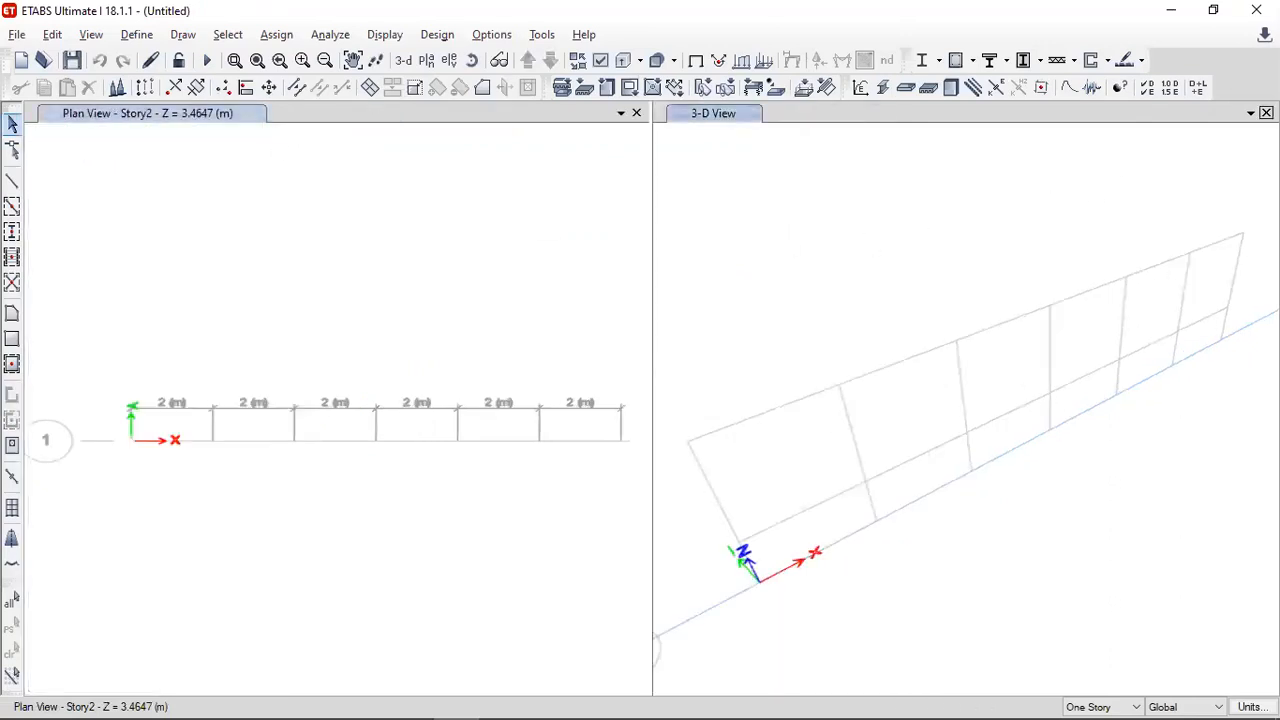
{"action": "left_click", "coordinate": [1266, 112]}
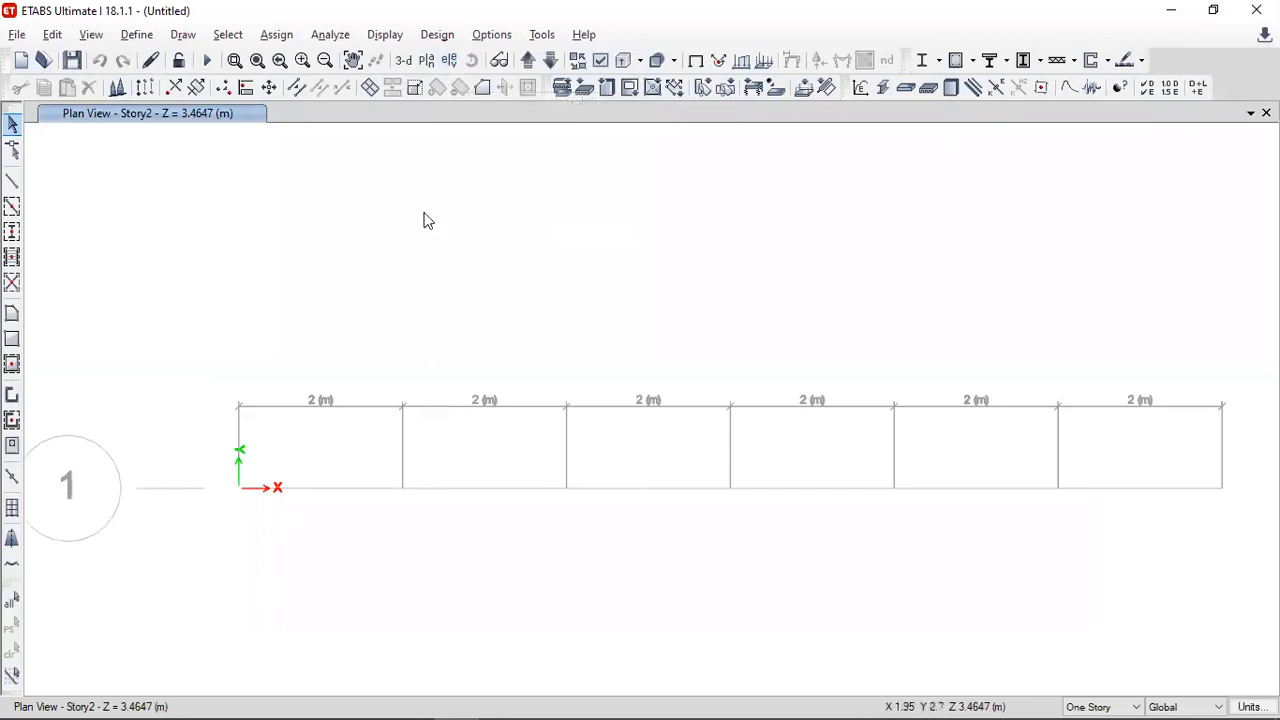
{"action": "left_click", "coordinate": [449, 60]}
{"action": "left_click", "coordinate": [466, 330]}
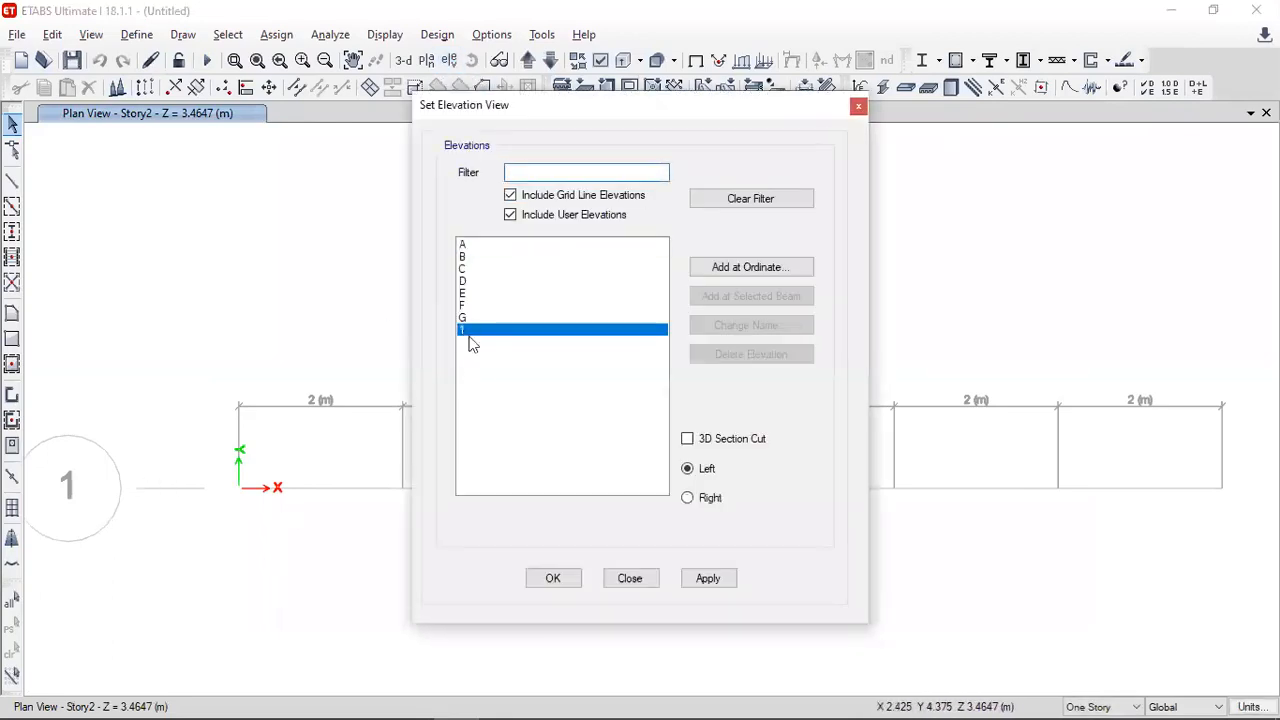
{"action": "left_click", "coordinate": [549, 580]}
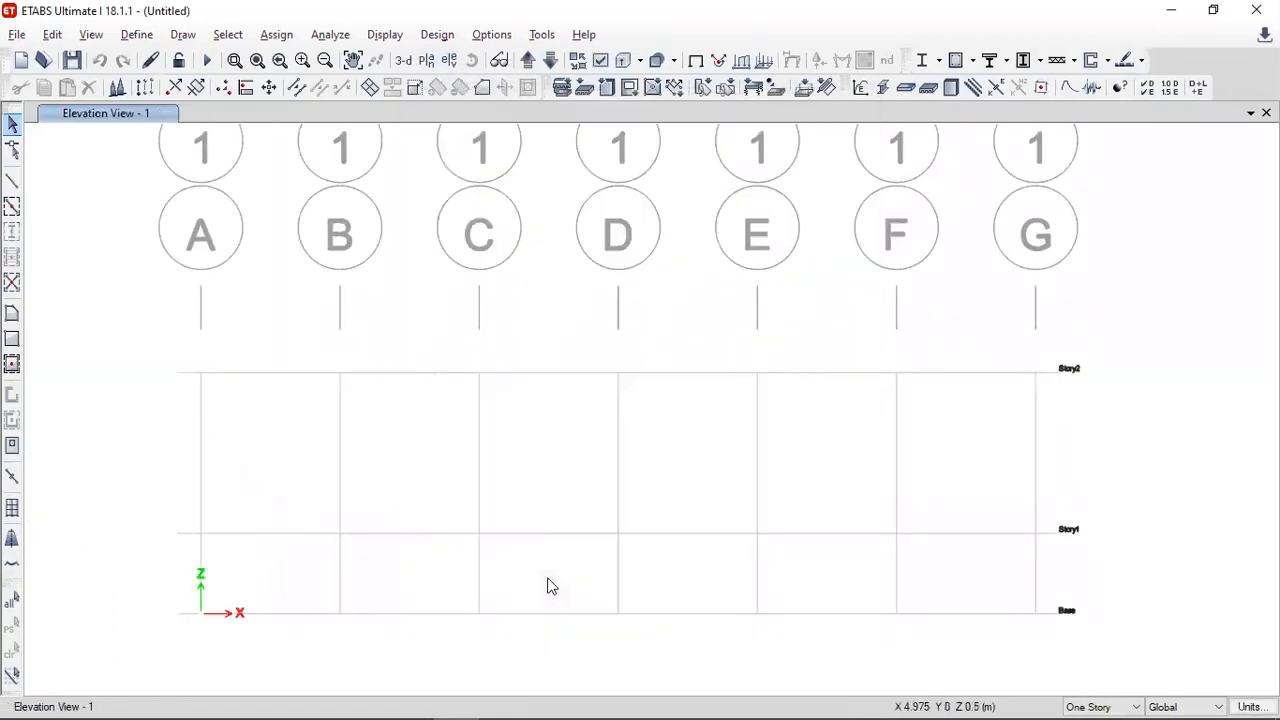
{"action": "scroll", "coordinate": [709, 549], "scroll_direction": "down", "scroll_amount": 2}
{"action": "scroll", "coordinate": [640, 571], "scroll_direction": "up", "scroll_amount": 2}
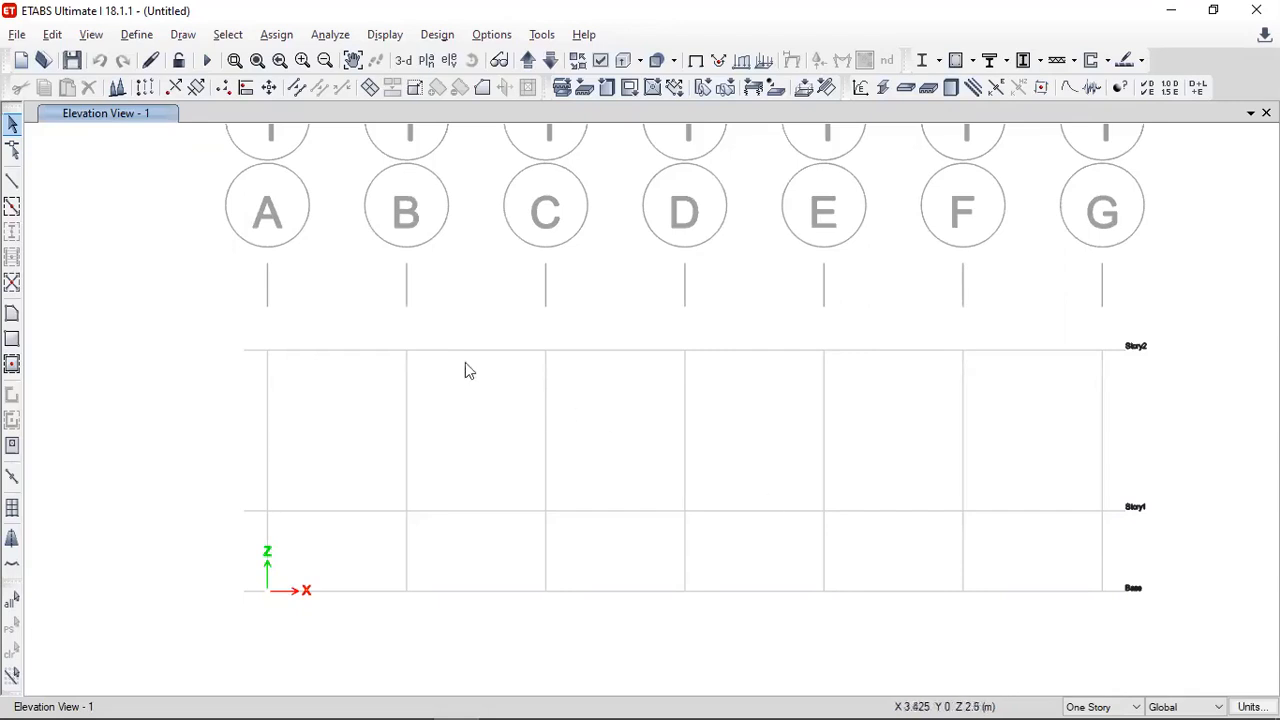
- Add a new material for region India, type Steel, standard Indian, grade Fe345
{"action": "left_click", "coordinate": [137, 34]}
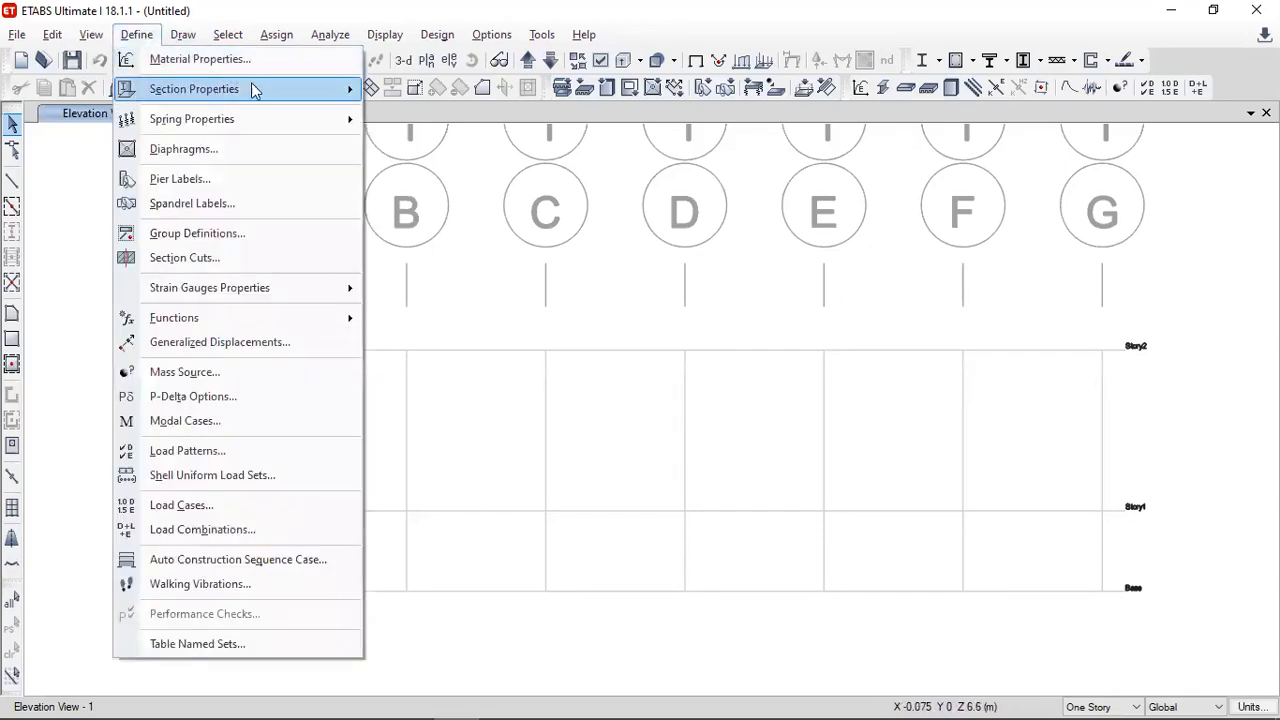
{"action": "mouse_move", "coordinate": [259, 90]}
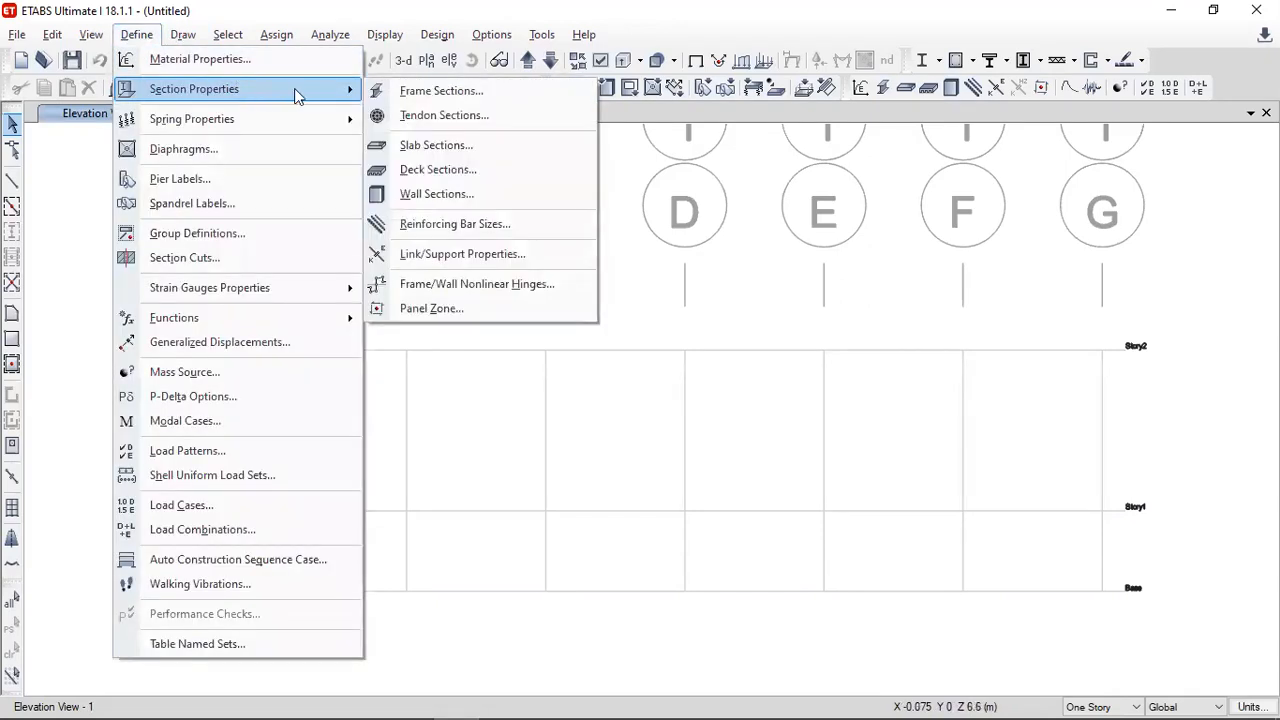
{"action": "left_click", "coordinate": [195, 59]}
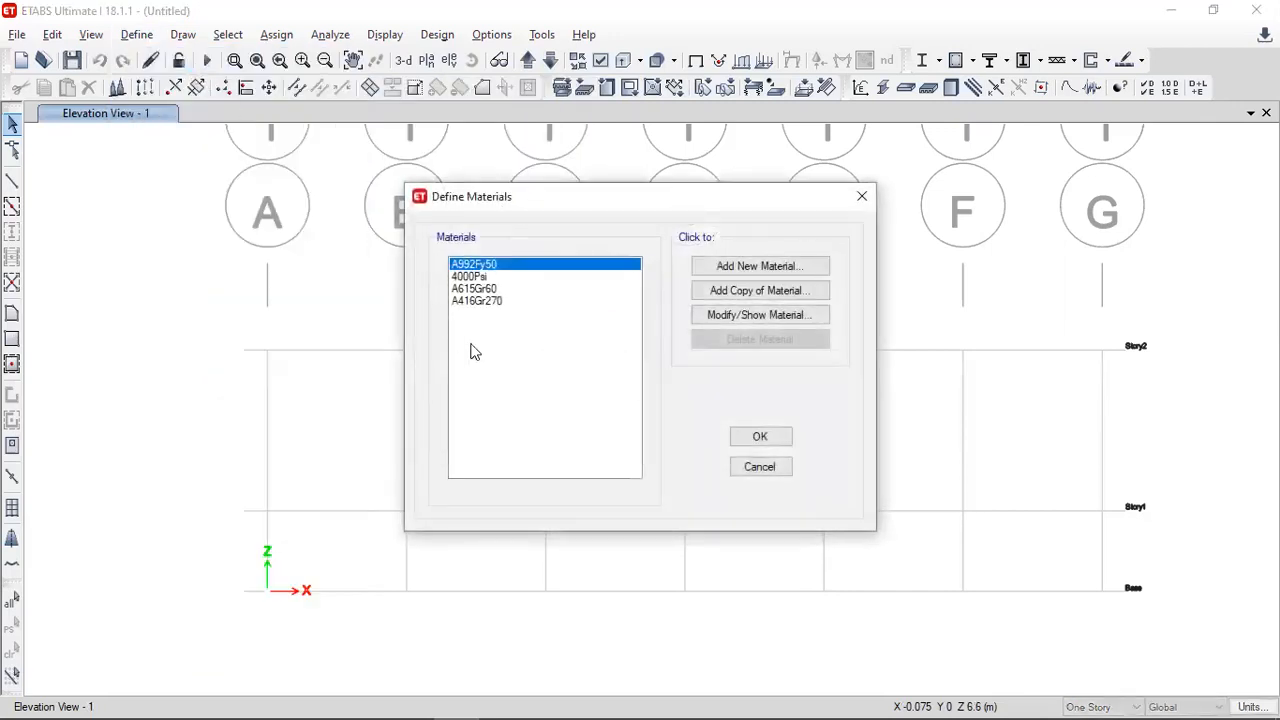
{"action": "left_click", "coordinate": [752, 268]}
{"action": "left_click", "coordinate": [595, 315]}
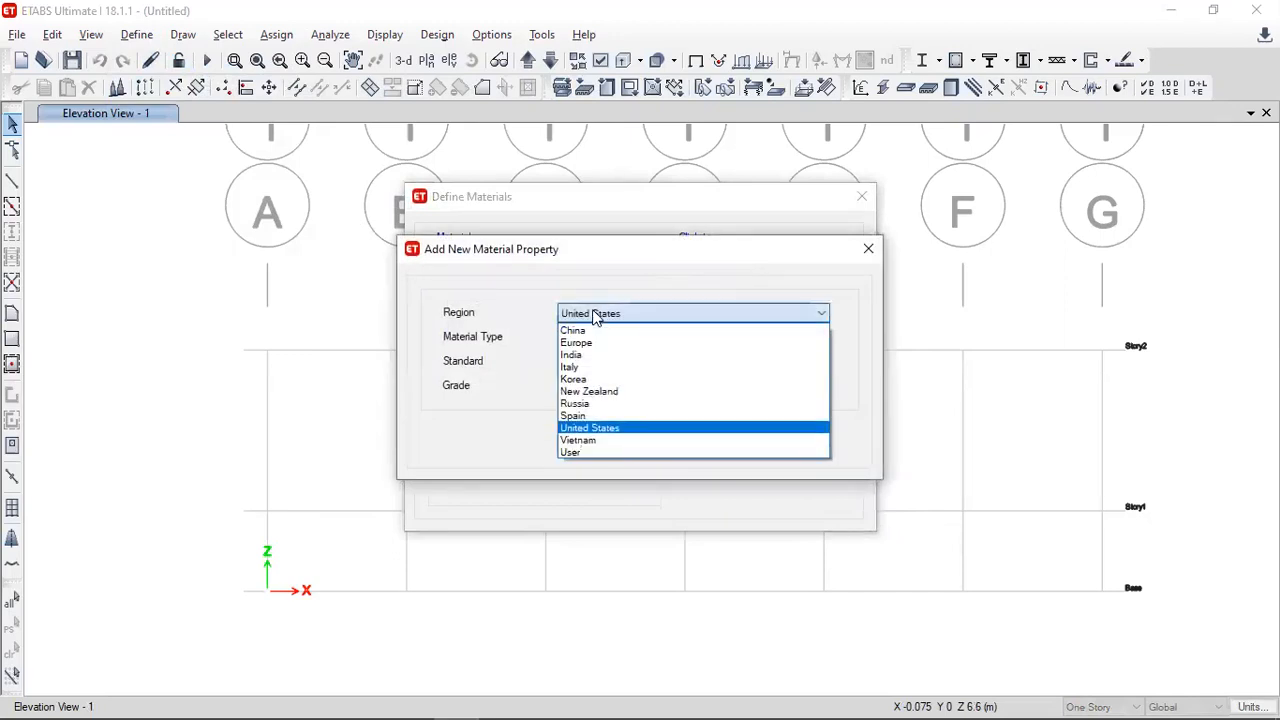
{"action": "left_click", "coordinate": [570, 354]}
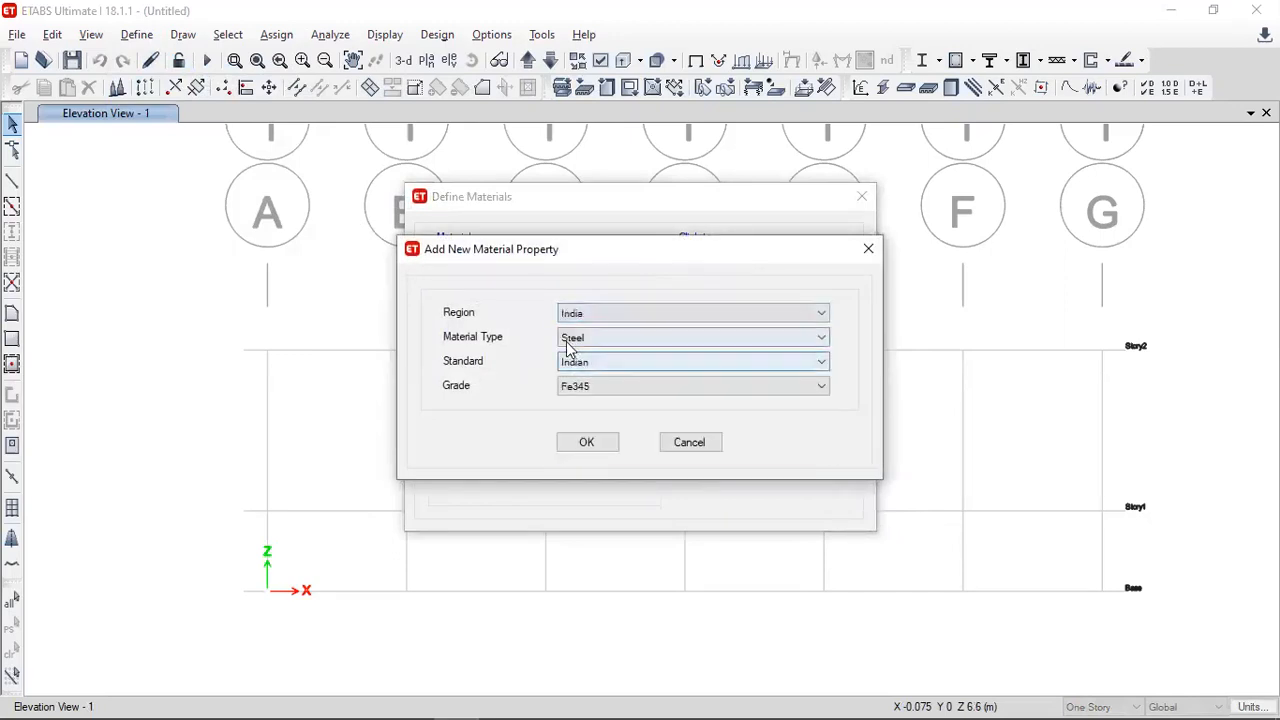
{"action": "left_click", "coordinate": [570, 346]}
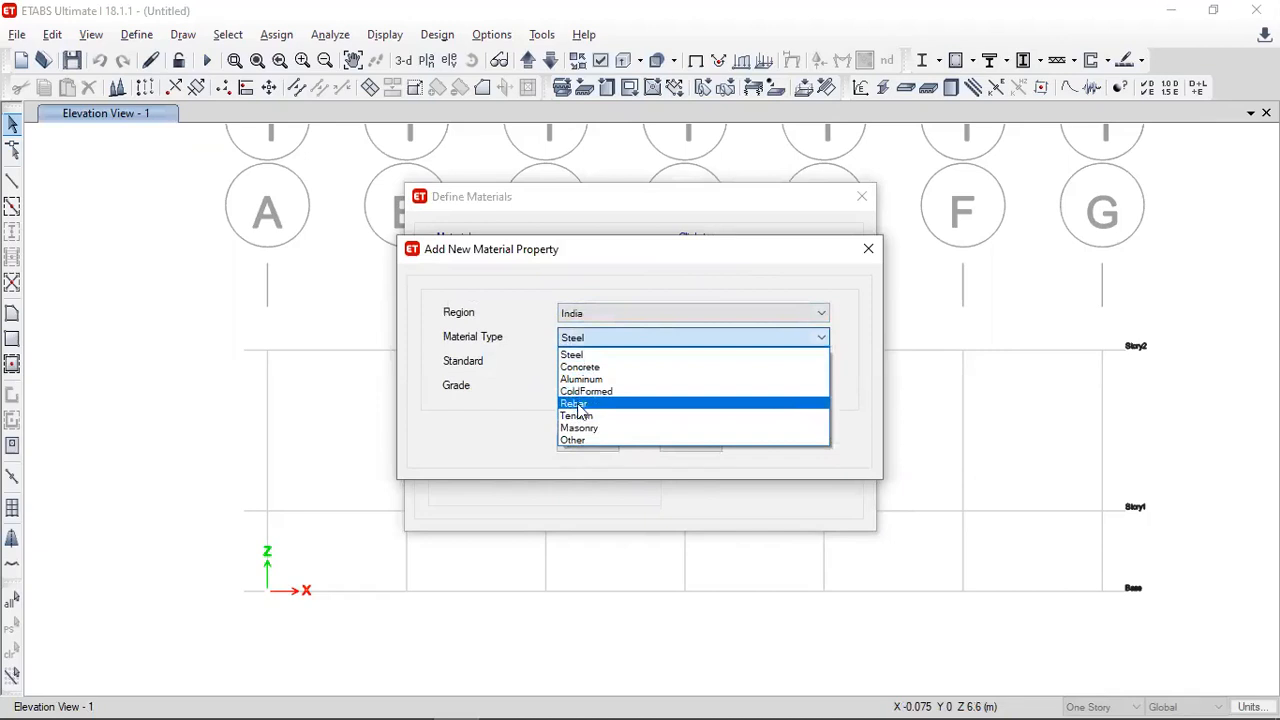
{"action": "left_click", "coordinate": [571, 354]}
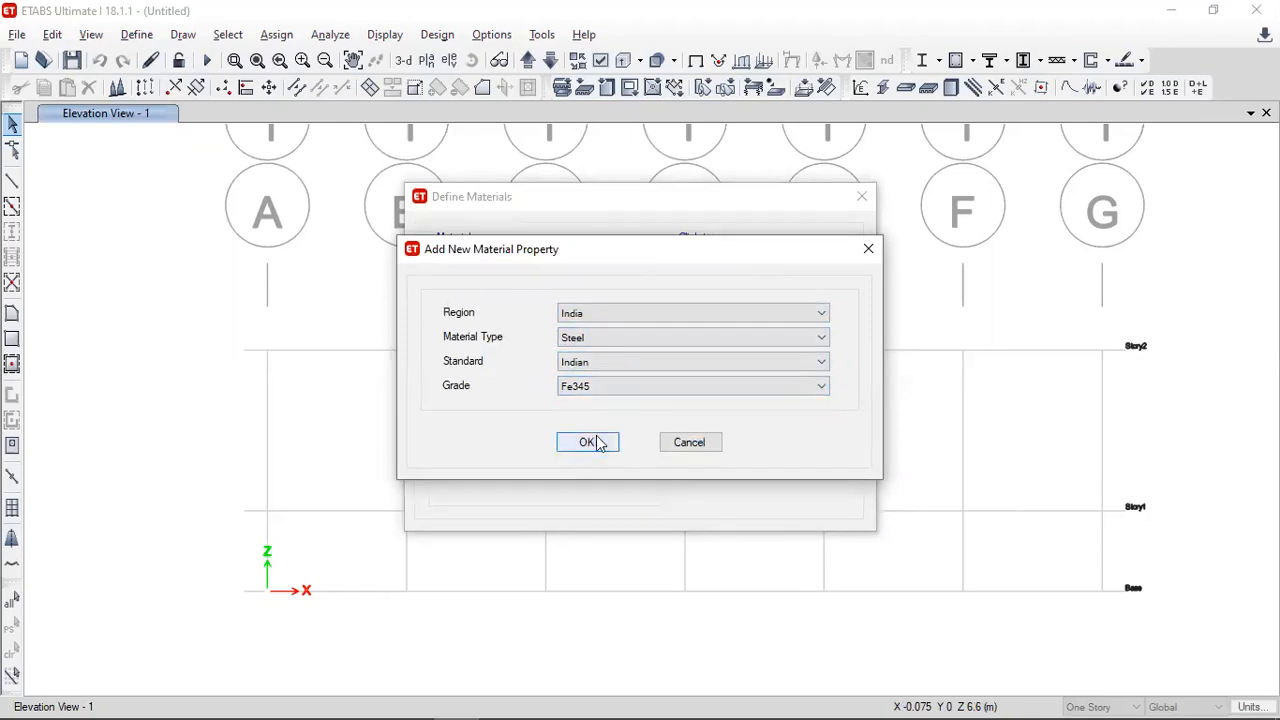
{"action": "left_click", "coordinate": [600, 388]}
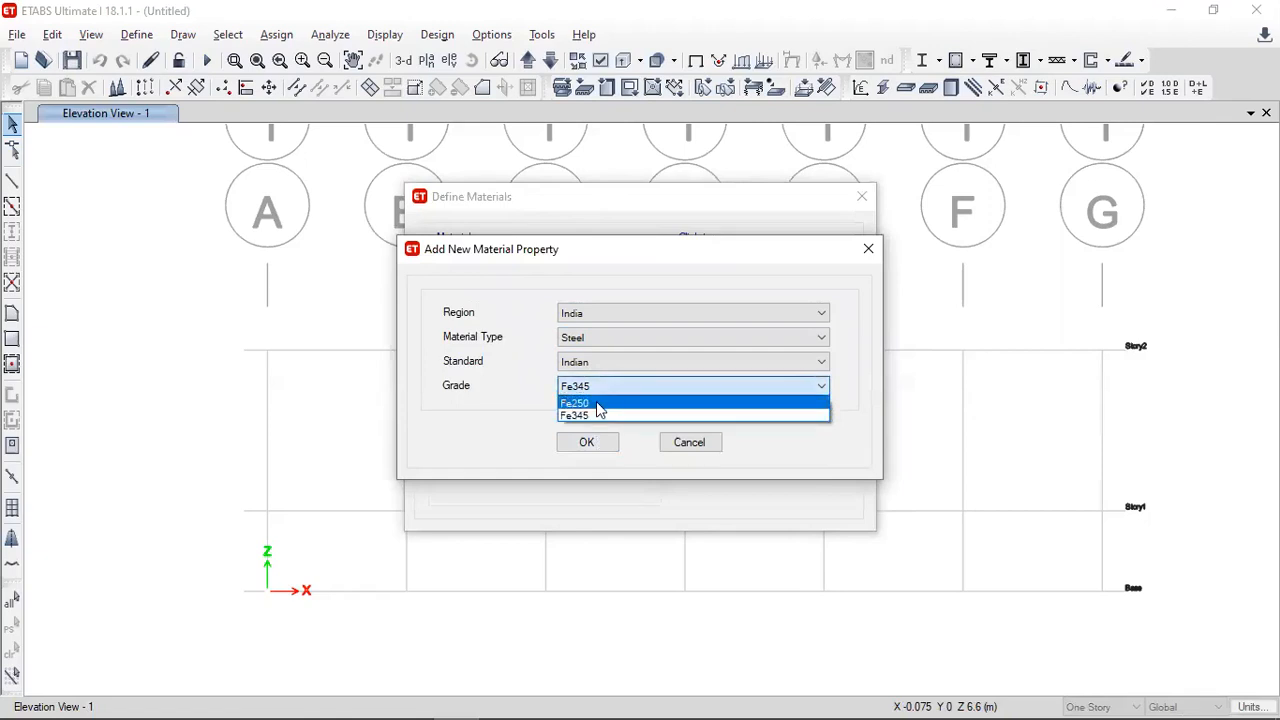
{"action": "left_click", "coordinate": [591, 415]}
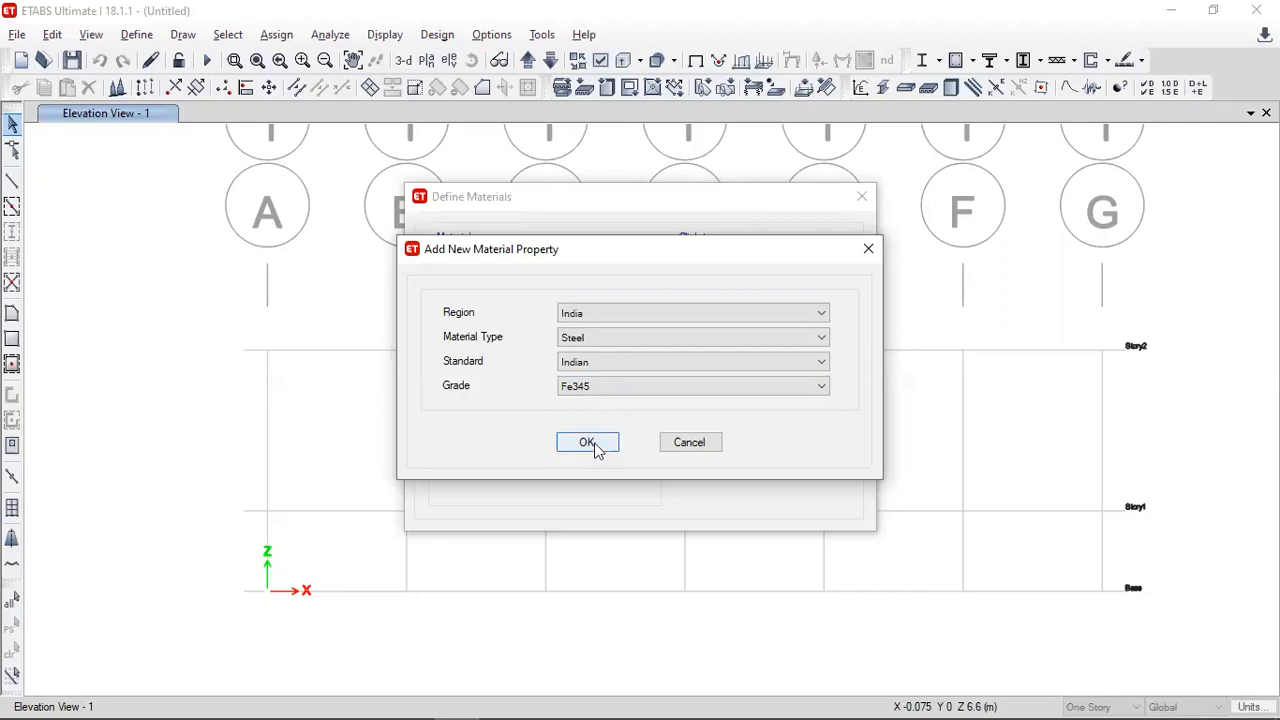
{"action": "left_click", "coordinate": [587, 443]}
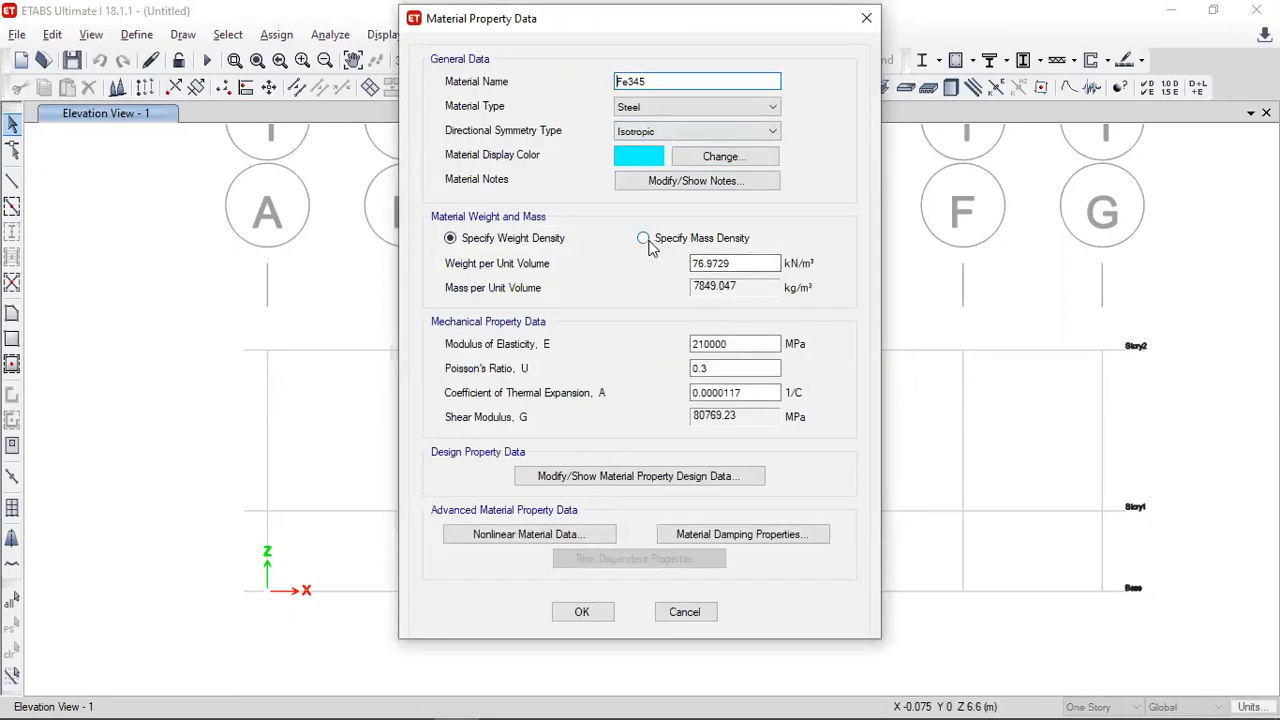
- Specify the Fe345 material by mass density and set its mass per unit volume to 7850 kg/m³
{"action": "left_click", "coordinate": [666, 246]}
{"action": "left_click_drag", "start_coordinate": [737, 288], "coordinate": [695, 305]}
{"action": "type", "text": "7850"}
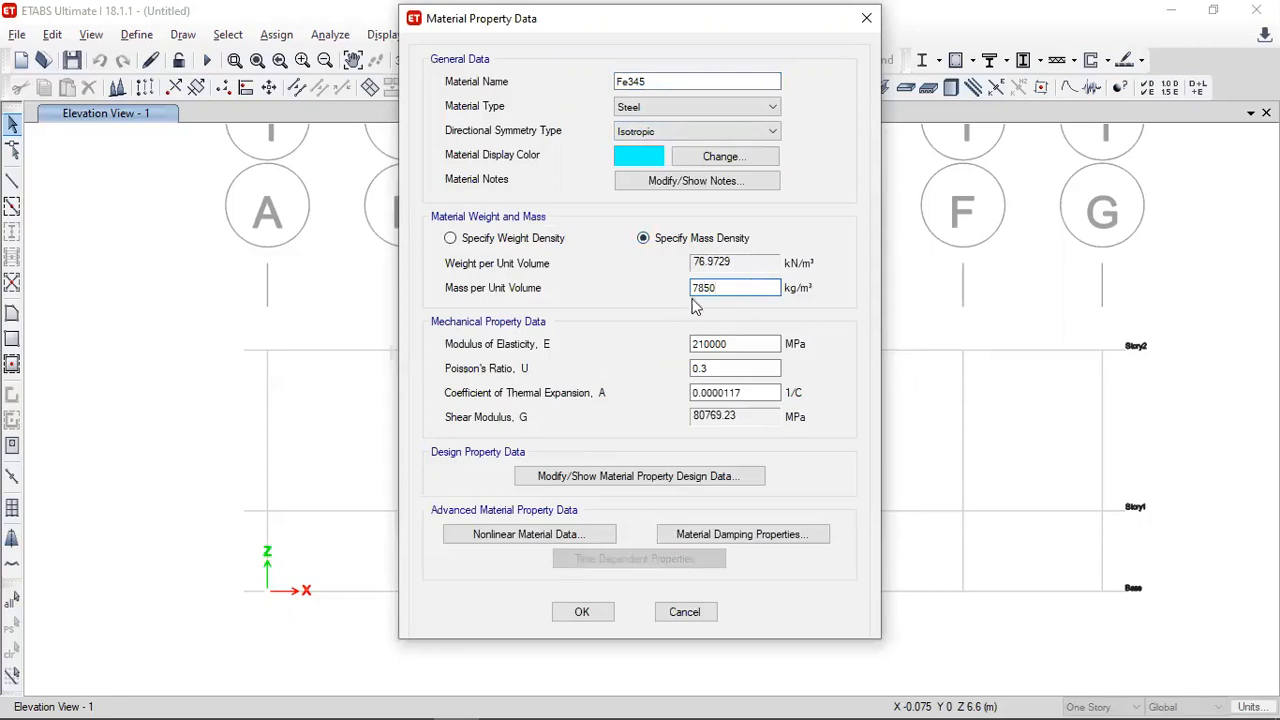
{"action": "left_click_drag", "start_coordinate": [731, 288], "coordinate": [692, 290]}
{"action": "key", "text": "Tab"}
{"action": "key", "text": "Tab"}
{"action": "key", "text": "Tab"}
{"action": "key", "text": "Tab"}
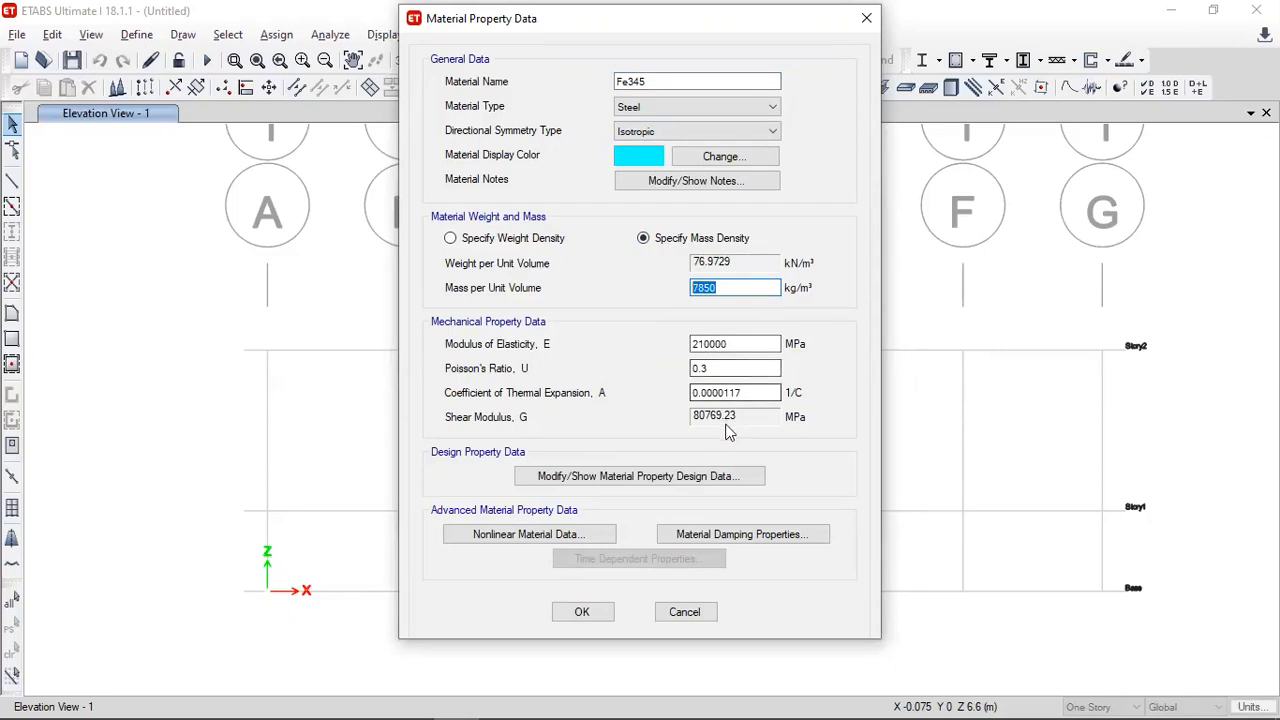
- Set Fe345's expected yield stress to 345 MPa and effective tensile strength to 450 MPa, and accept the material definition
{"action": "left_click", "coordinate": [695, 477]}
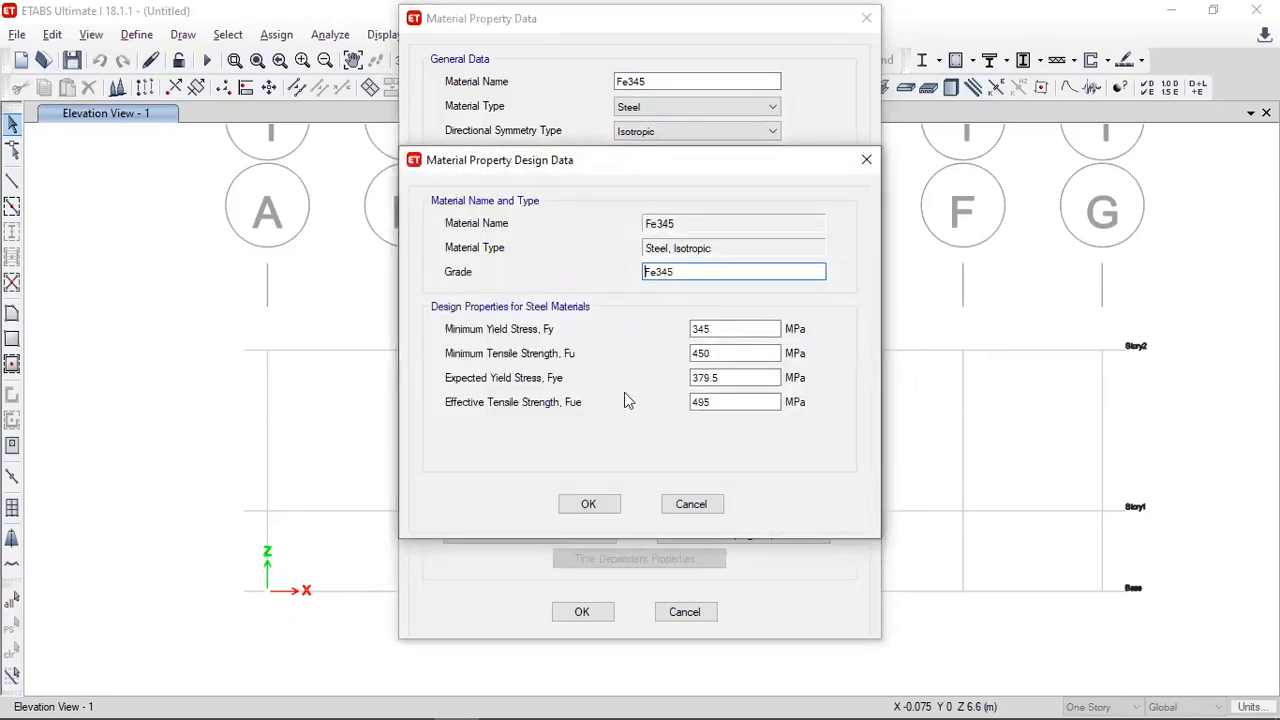
{"action": "double_click", "coordinate": [727, 377]}
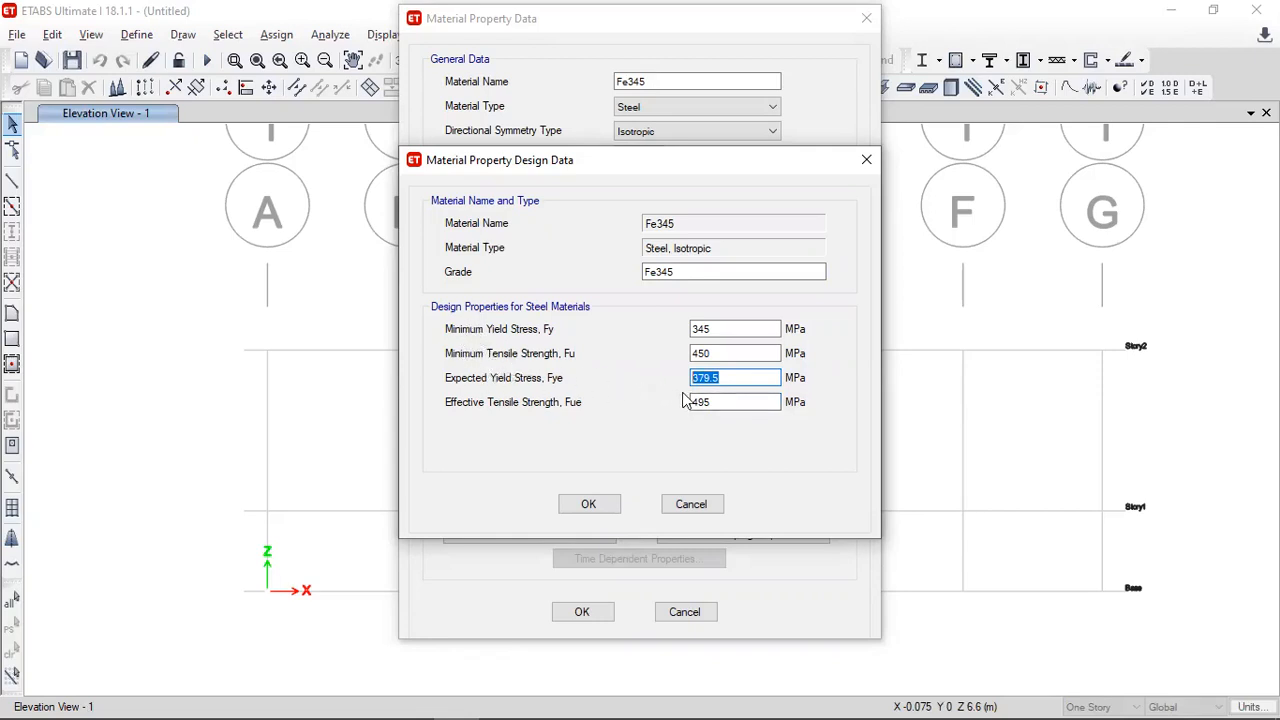
{"action": "type", "text": "345"}
{"action": "left_click_drag", "start_coordinate": [733, 400], "coordinate": [686, 412]}
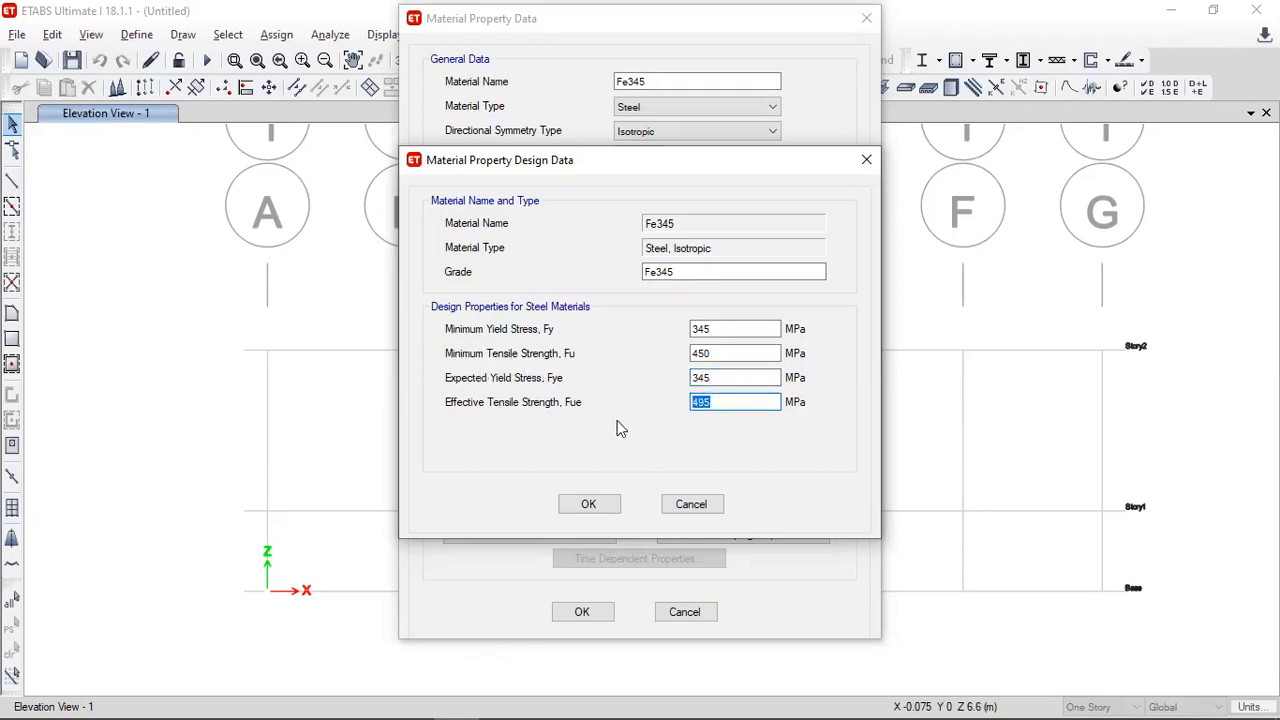
{"action": "type", "text": "450"}
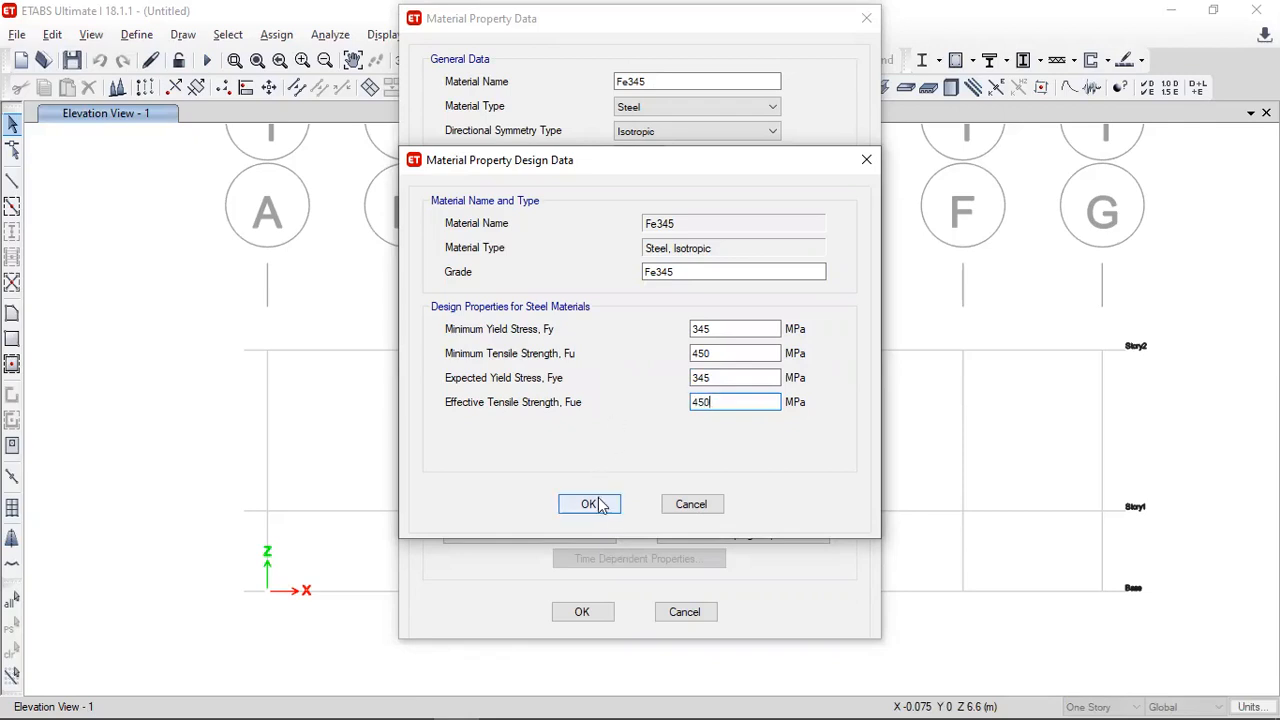
{"action": "left_click", "coordinate": [598, 504]}
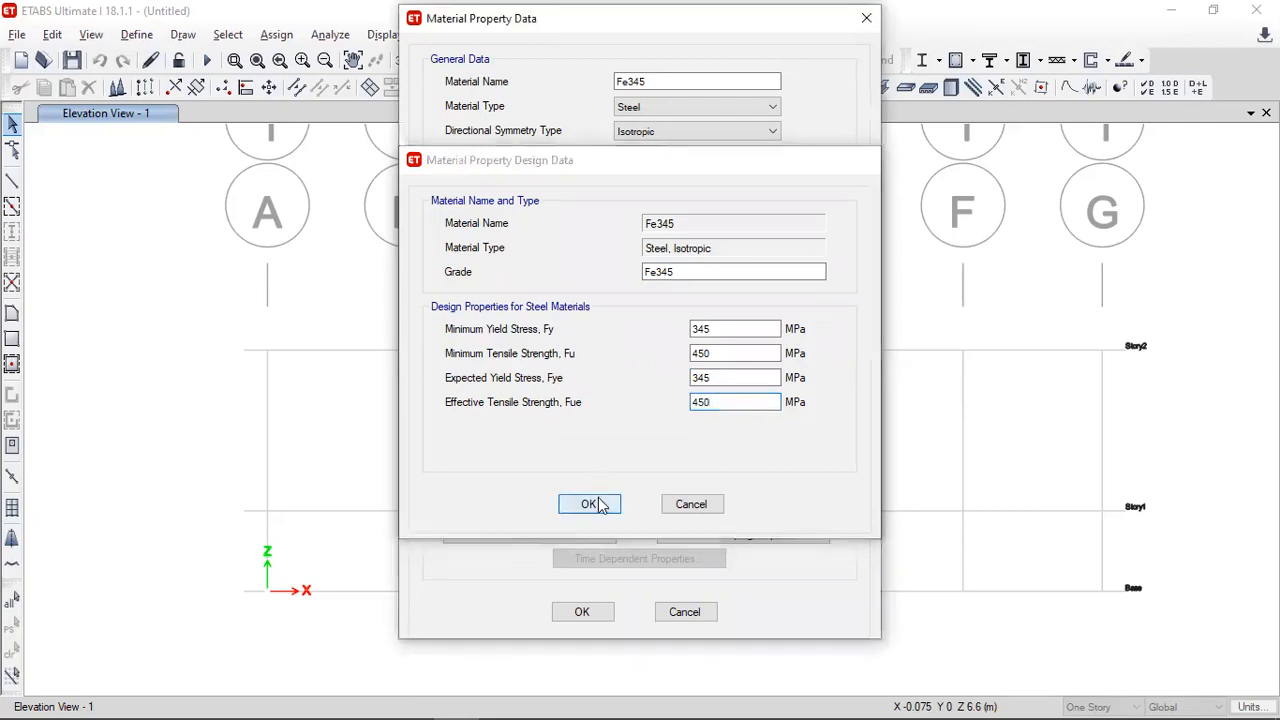
{"action": "left_click", "coordinate": [590, 612]}
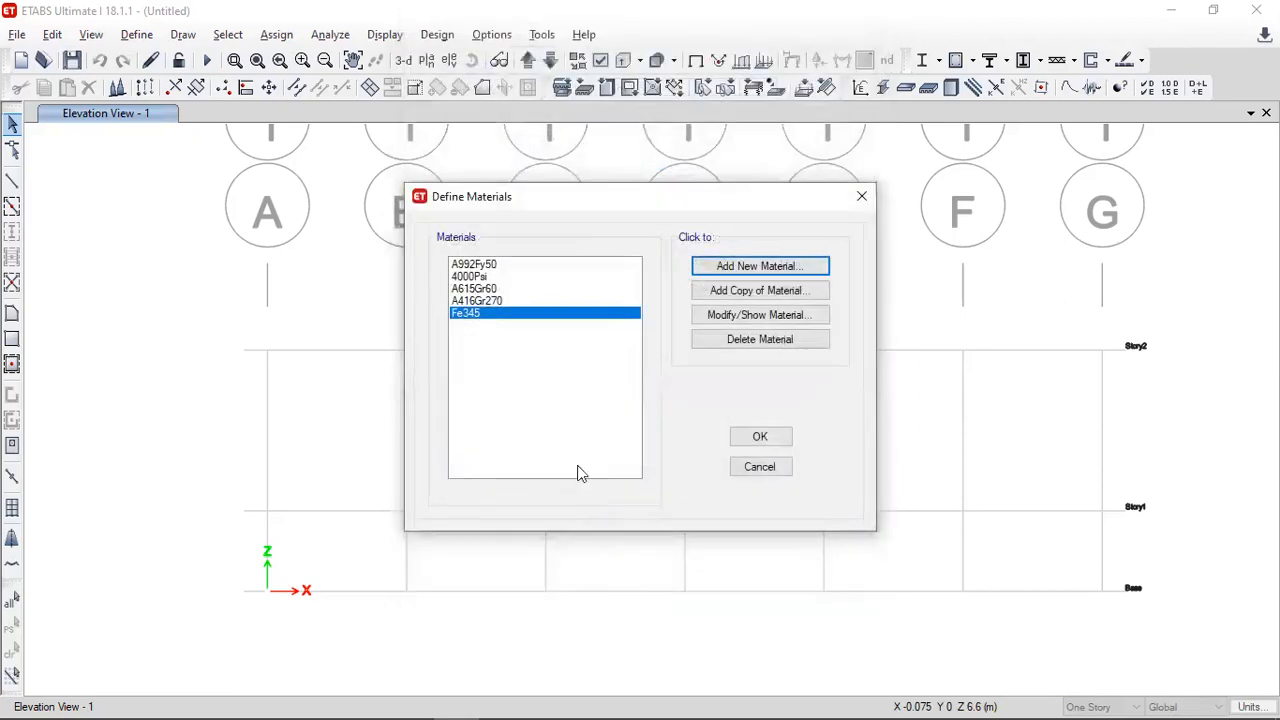
{"action": "left_click", "coordinate": [743, 440]}
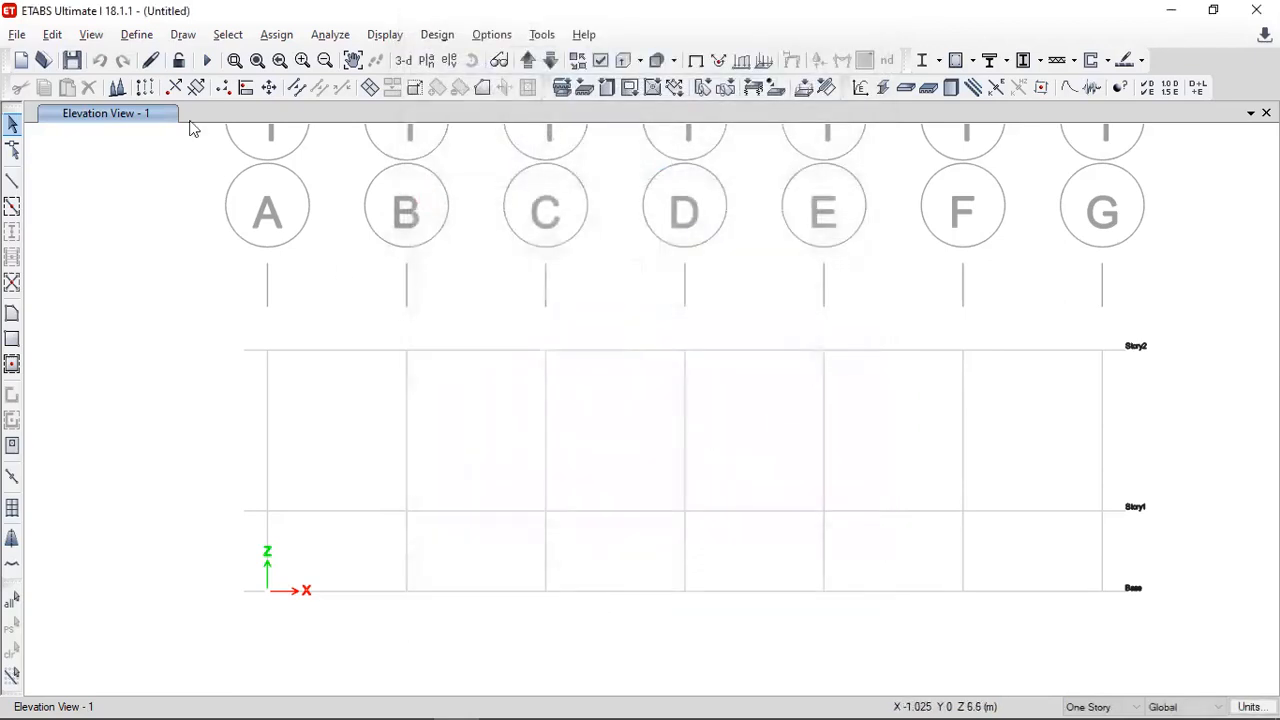
- Bulk-delete the existing frame section properties, leaving only ISLB600
{"action": "left_click", "coordinate": [137, 34]}
{"action": "mouse_move", "coordinate": [229, 89]}
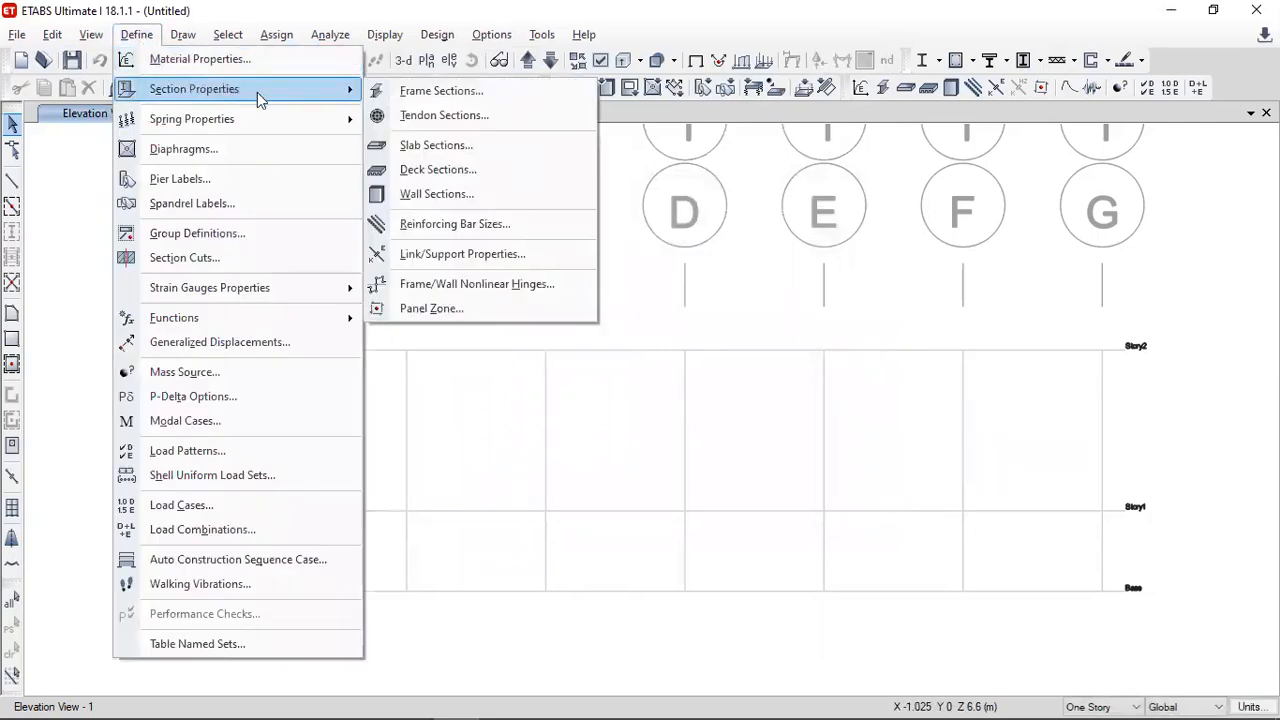
{"action": "left_click", "coordinate": [420, 90]}
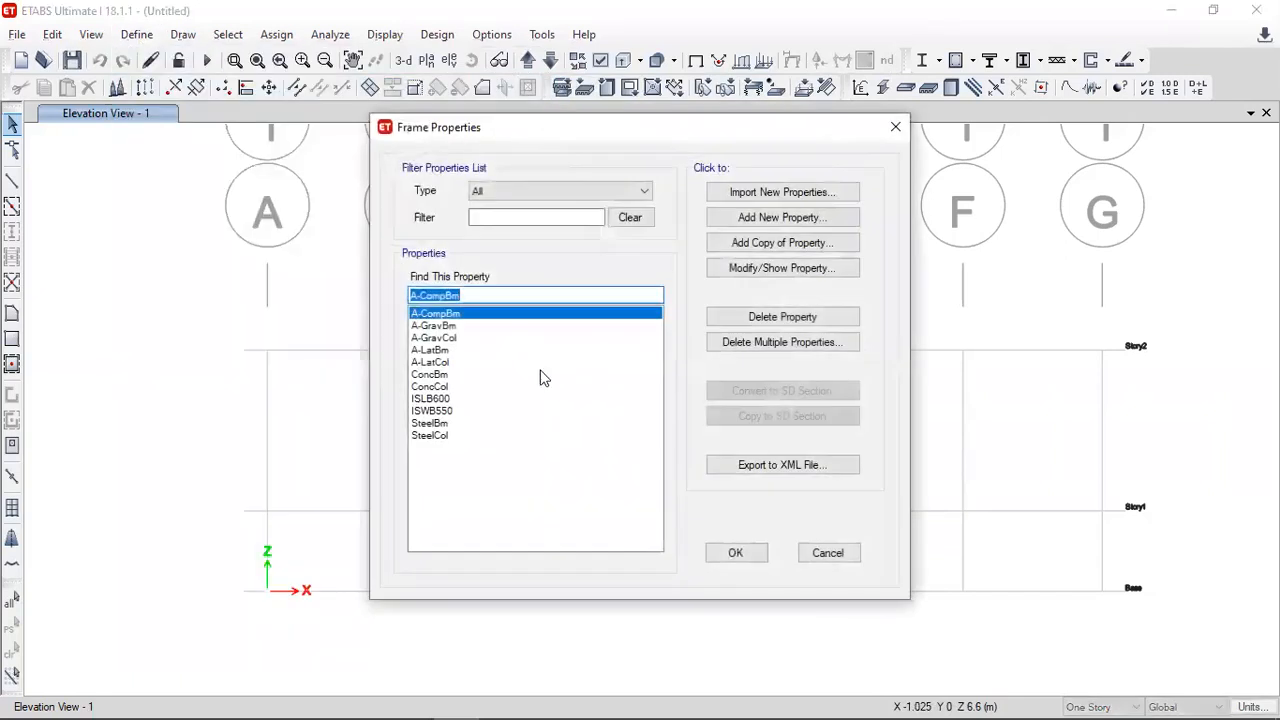
{"action": "left_click", "coordinate": [756, 344]}
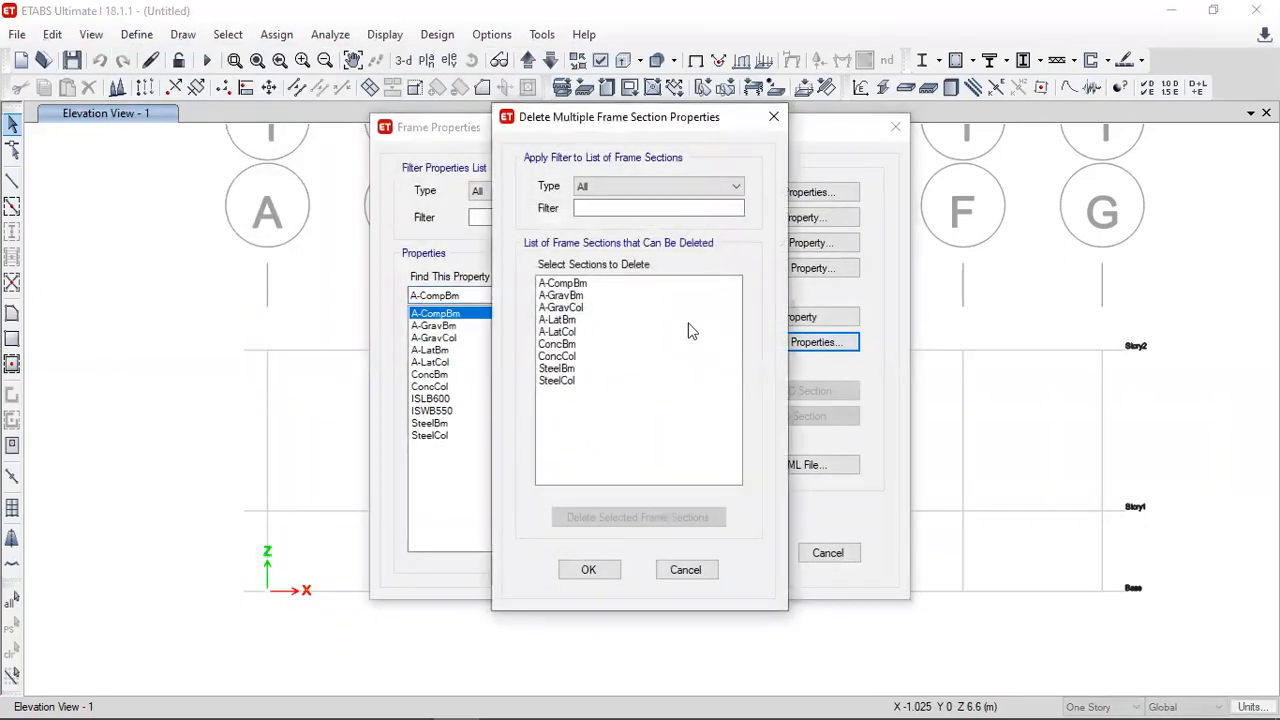
{"action": "left_click_drag", "start_coordinate": [604, 283], "coordinate": [578, 396]}
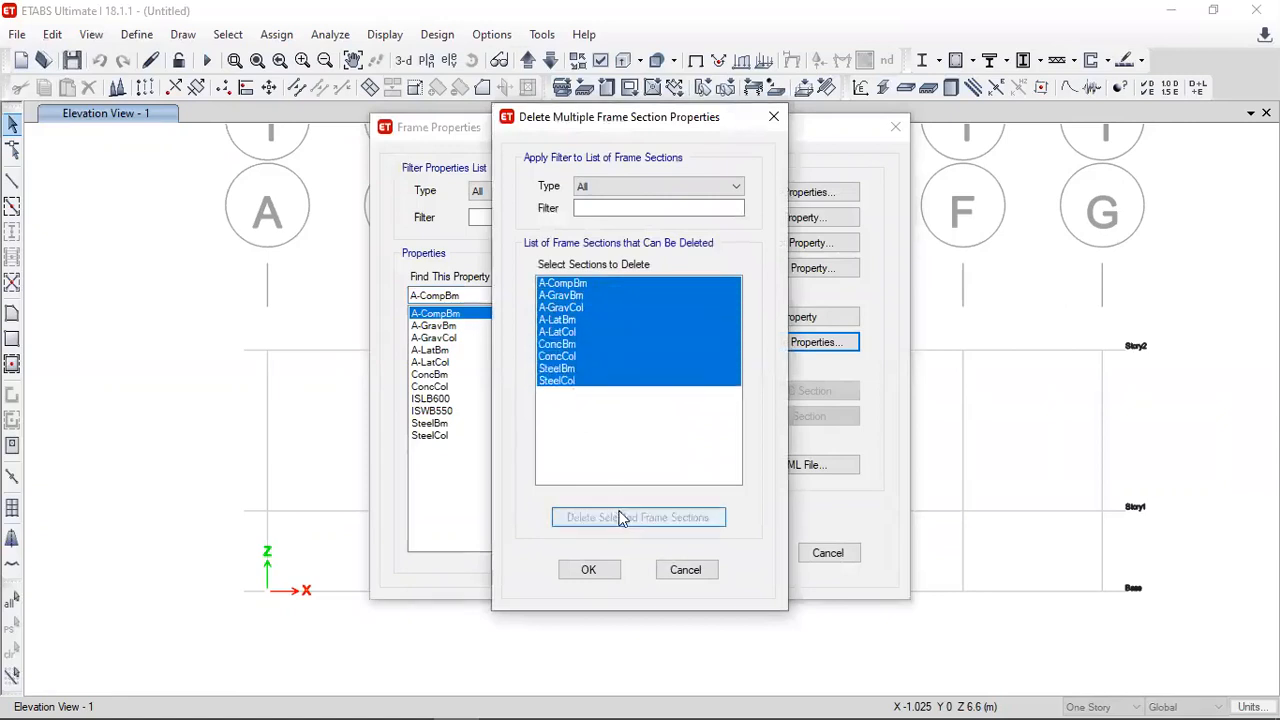
{"action": "left_click", "coordinate": [620, 517]}
{"action": "left_click_drag", "start_coordinate": [596, 283], "coordinate": [591, 295]}
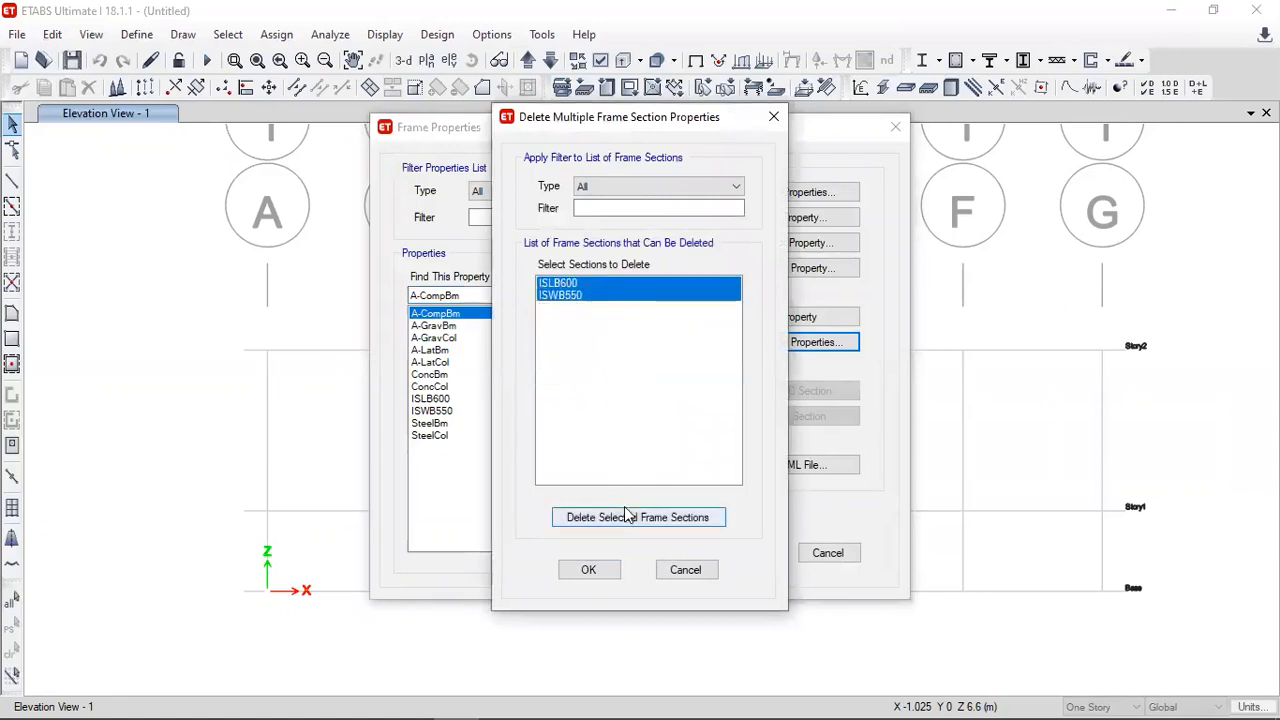
{"action": "left_click", "coordinate": [626, 515]}
{"action": "left_click", "coordinate": [776, 435]}
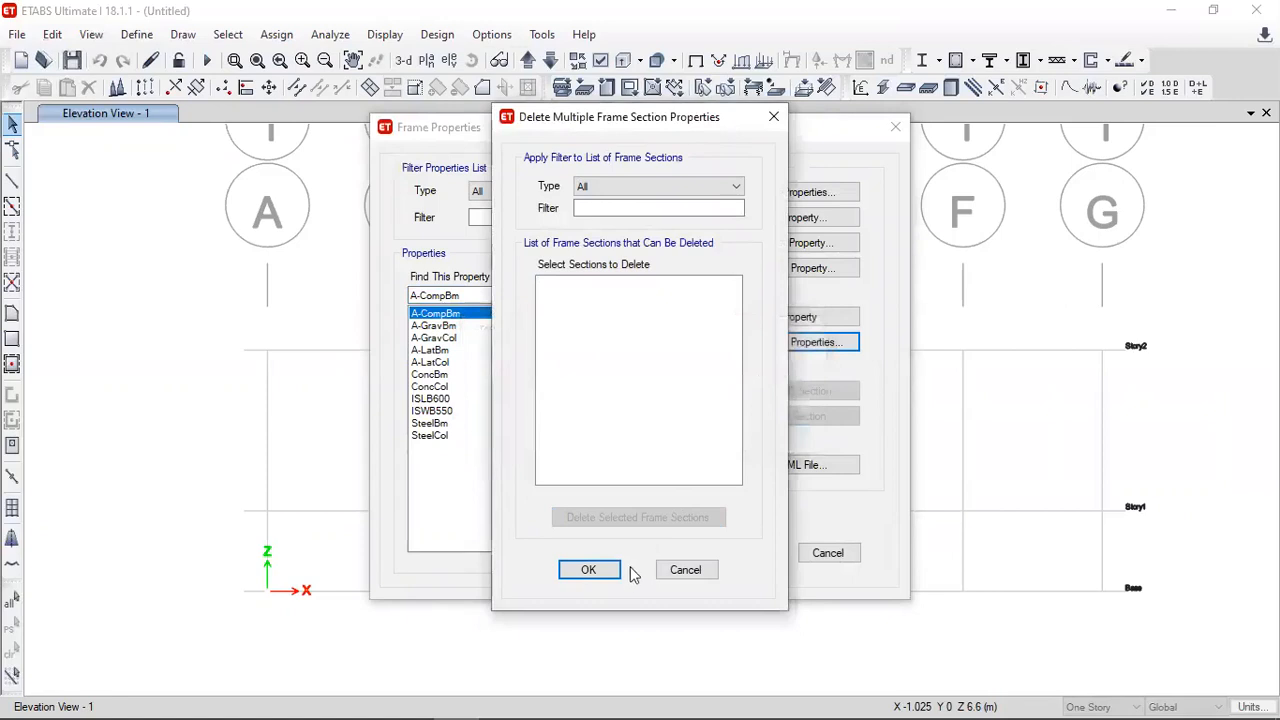
{"action": "left_click", "coordinate": [612, 571]}
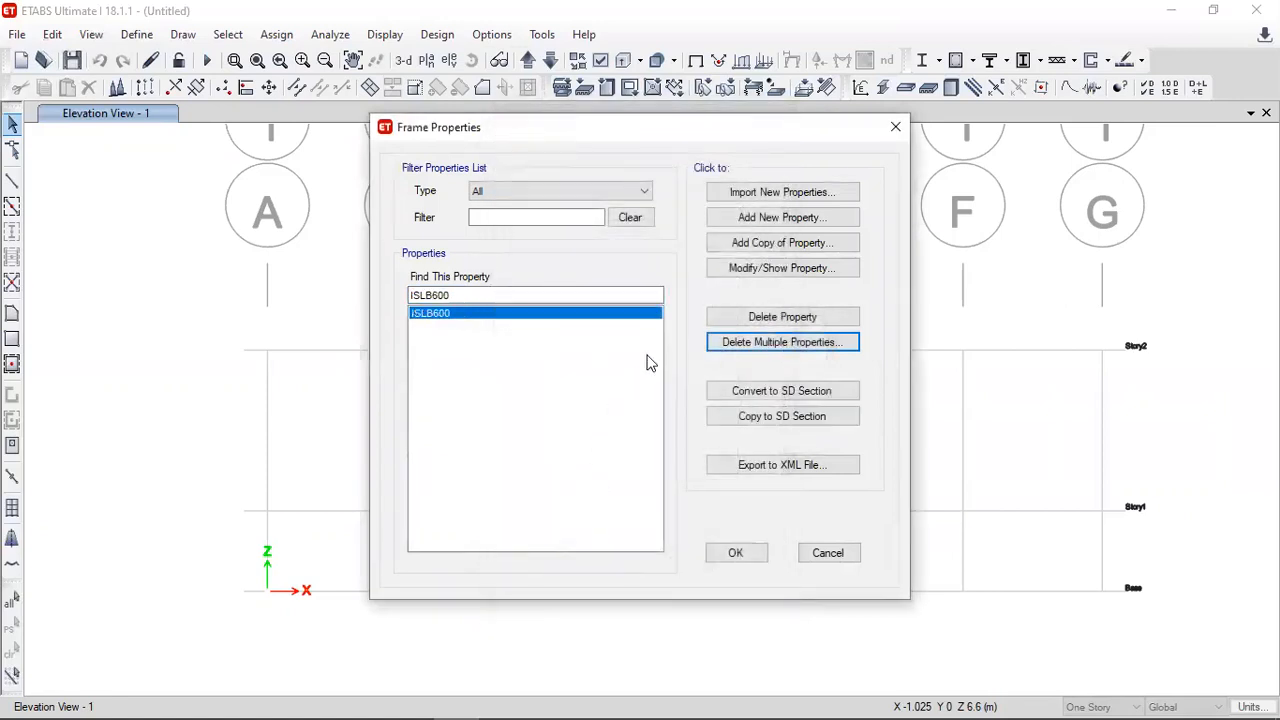
- Import the steel angle section ISA50X50X6 from the Indian property file with Fe345 as its material
{"action": "left_click", "coordinate": [744, 191]}
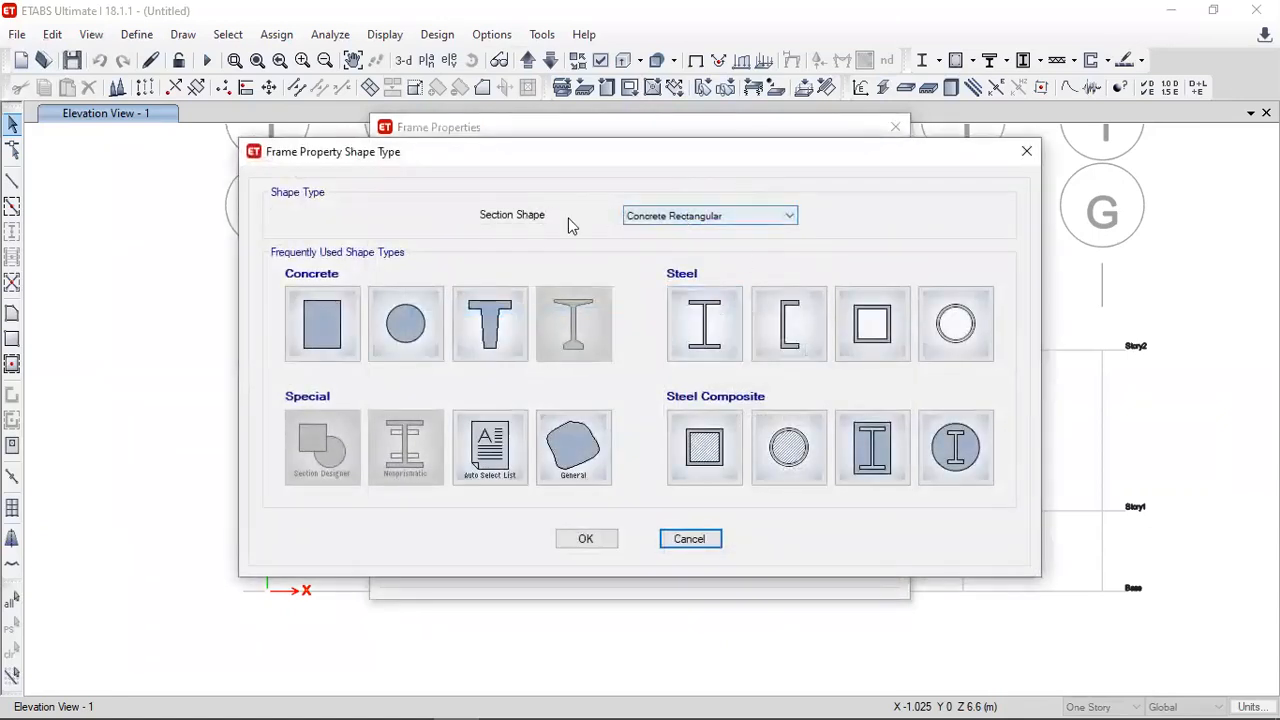
{"action": "left_click", "coordinate": [688, 216]}
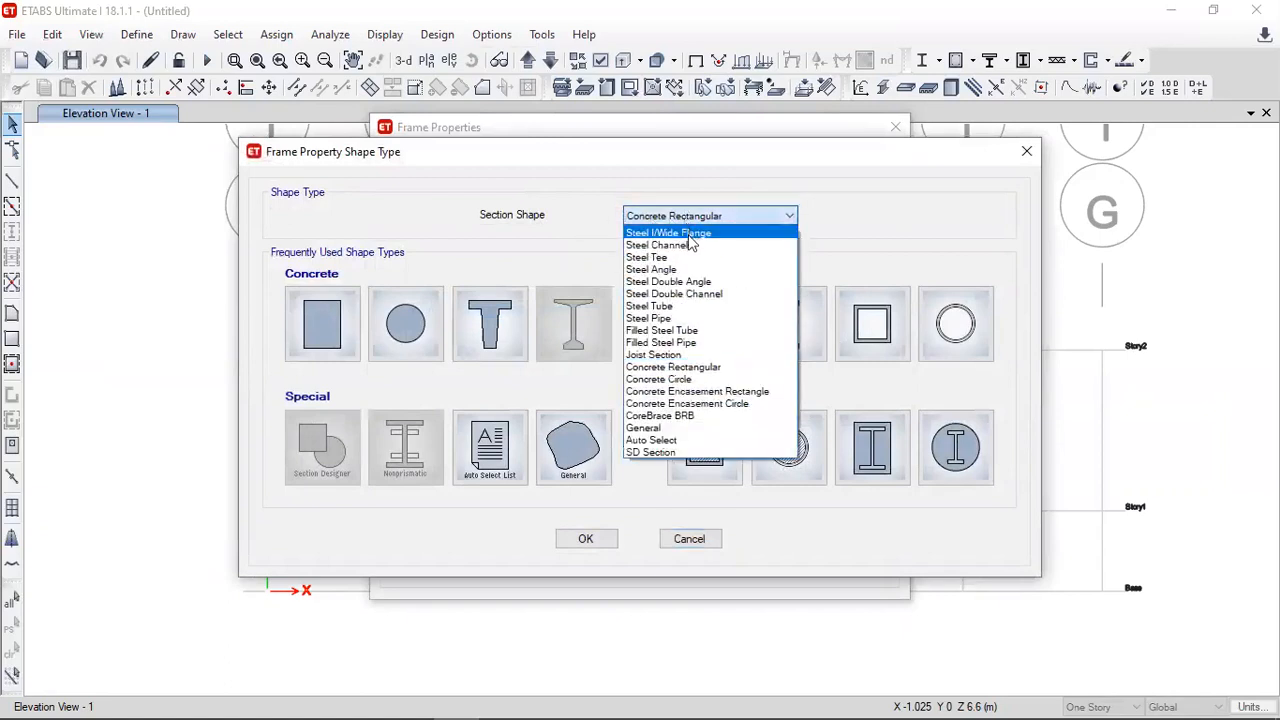
{"action": "left_click", "coordinate": [672, 269]}
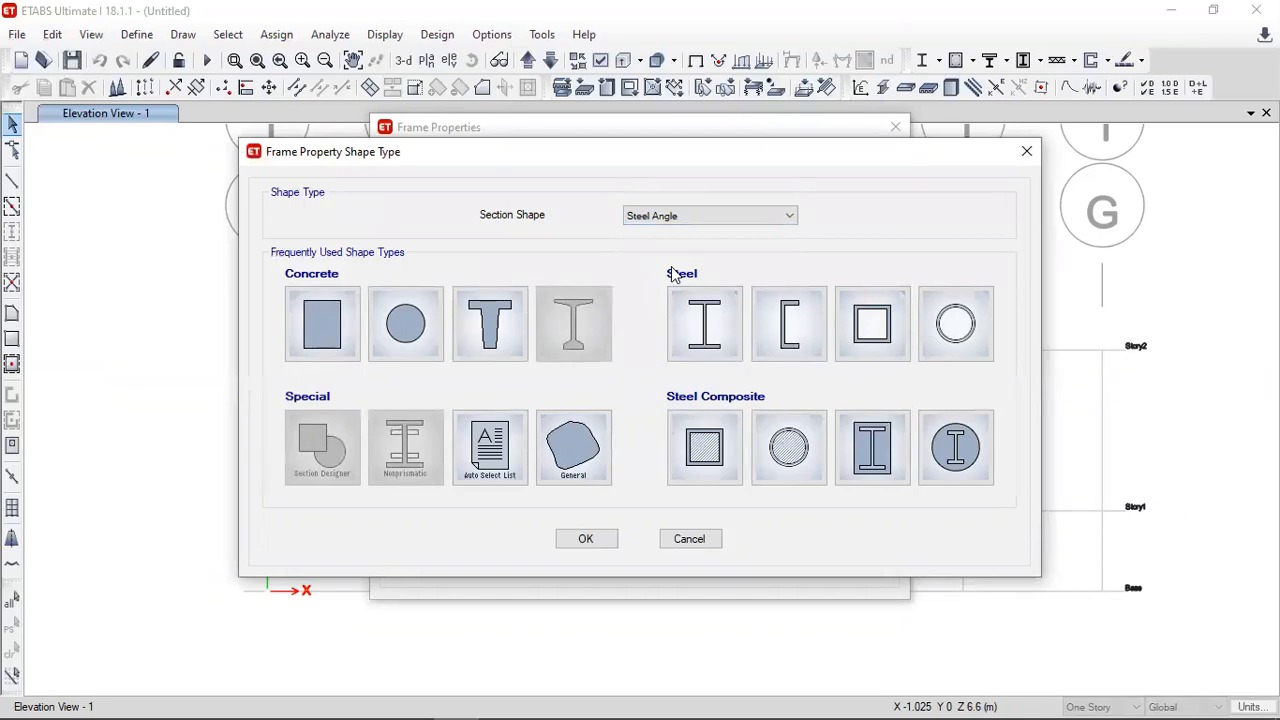
{"action": "left_click", "coordinate": [588, 538]}
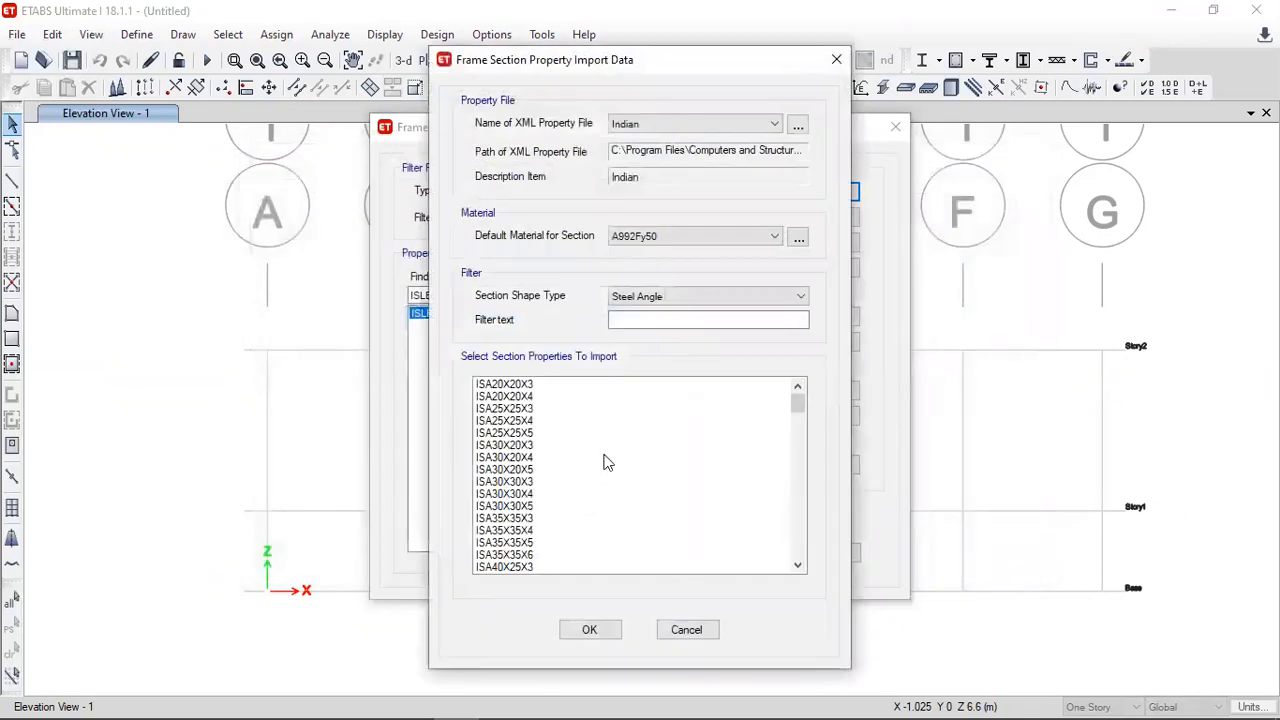
{"action": "scroll", "coordinate": [565, 435], "scroll_direction": "down", "scroll_amount": 18}
{"action": "scroll", "coordinate": [565, 435], "scroll_direction": "down", "scroll_amount": 4}
{"action": "scroll", "coordinate": [565, 435], "scroll_direction": "up", "scroll_amount": 7}
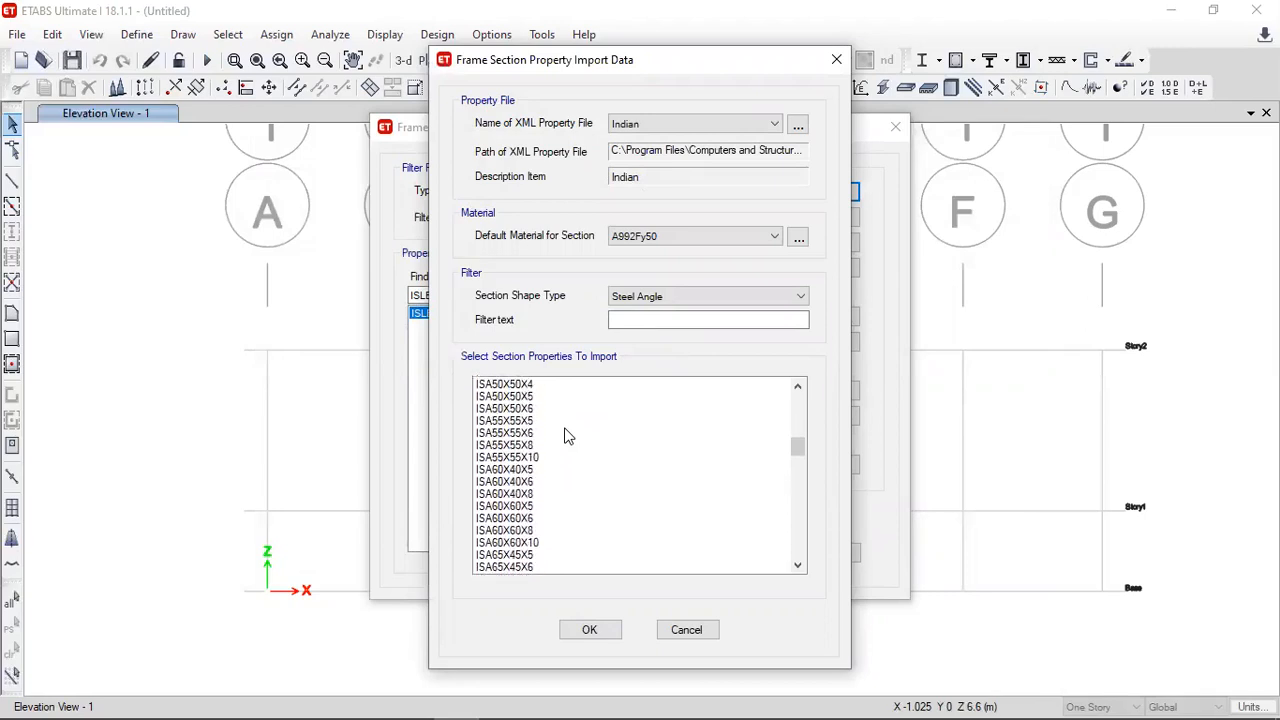
{"action": "left_click", "coordinate": [490, 410]}
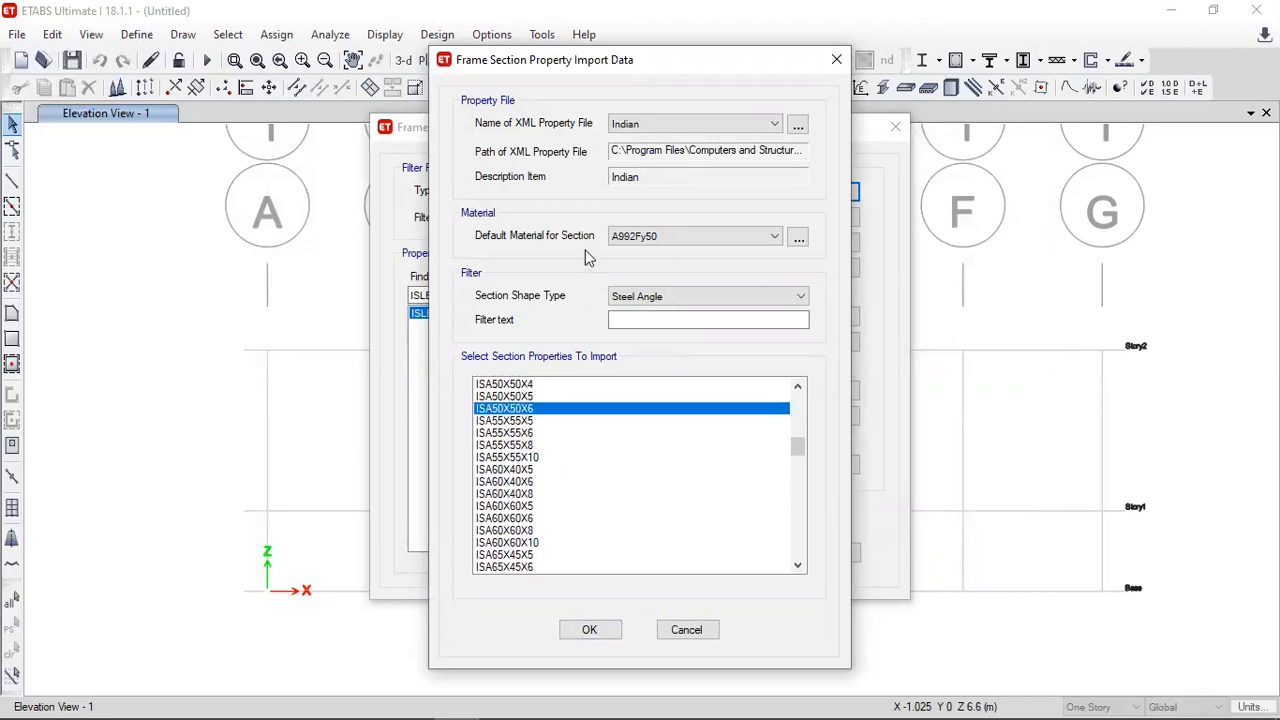
{"action": "left_click", "coordinate": [620, 240]}
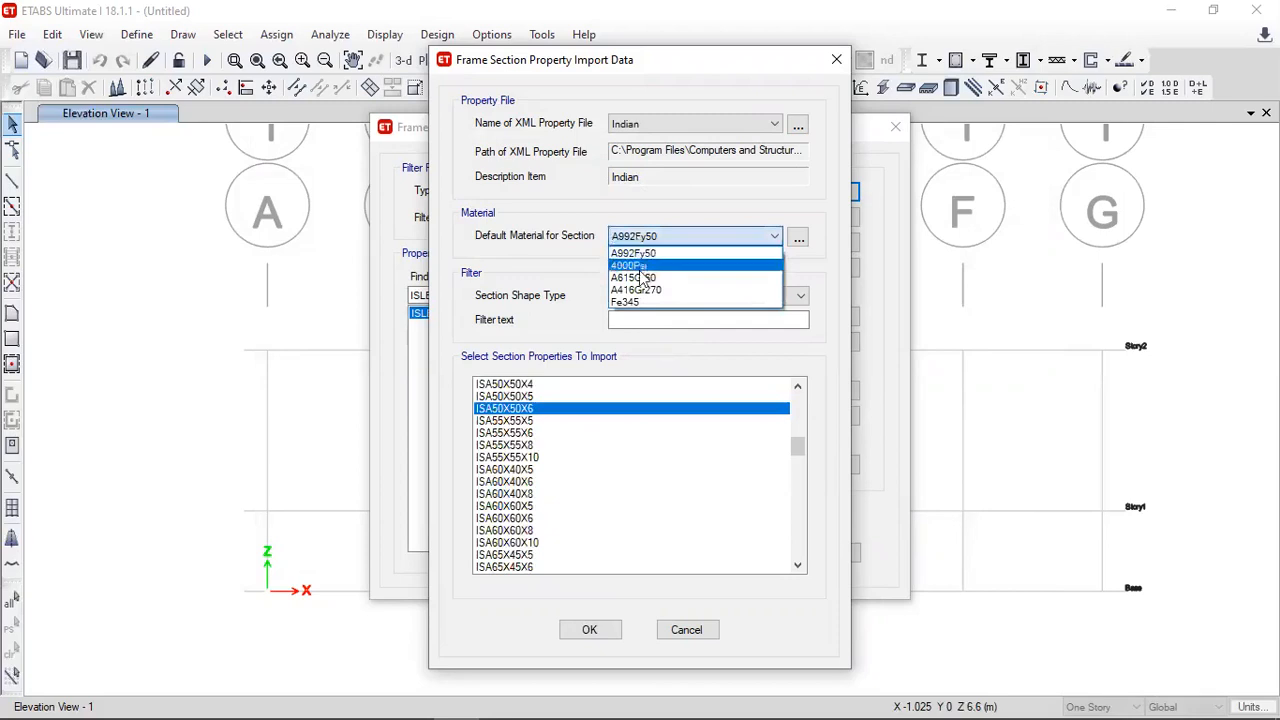
{"action": "left_click", "coordinate": [632, 303]}
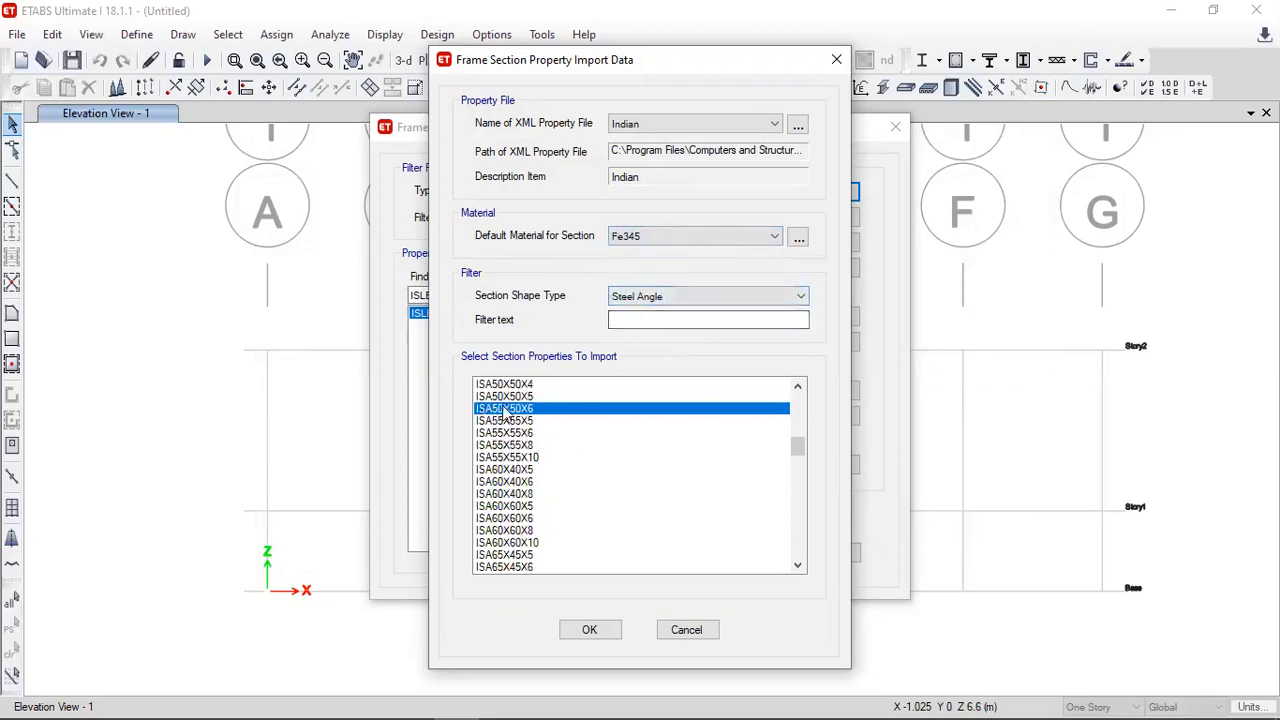
{"action": "left_click", "coordinate": [590, 630]}
- Delete the remaining ISLB600 frame section and accept the frame properties
{"action": "left_click", "coordinate": [445, 327]}
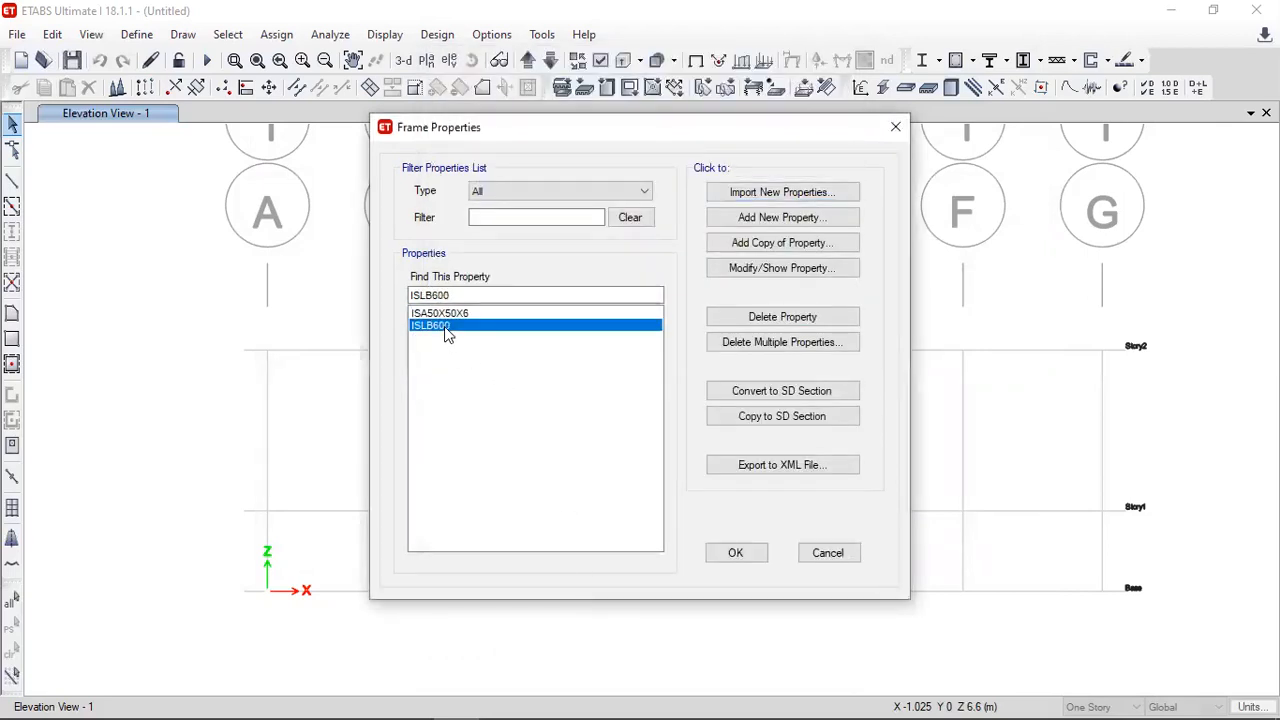
{"action": "left_click", "coordinate": [735, 320]}
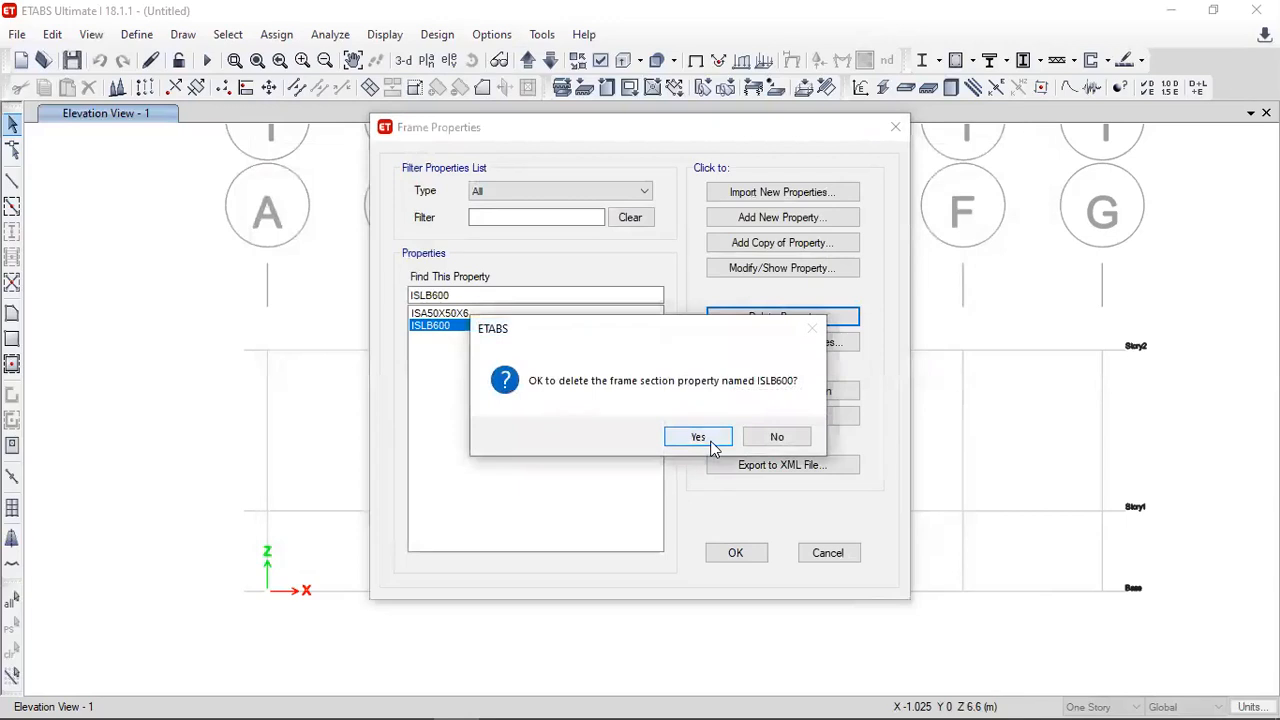
{"action": "left_click", "coordinate": [698, 434]}
{"action": "left_click", "coordinate": [741, 552]}
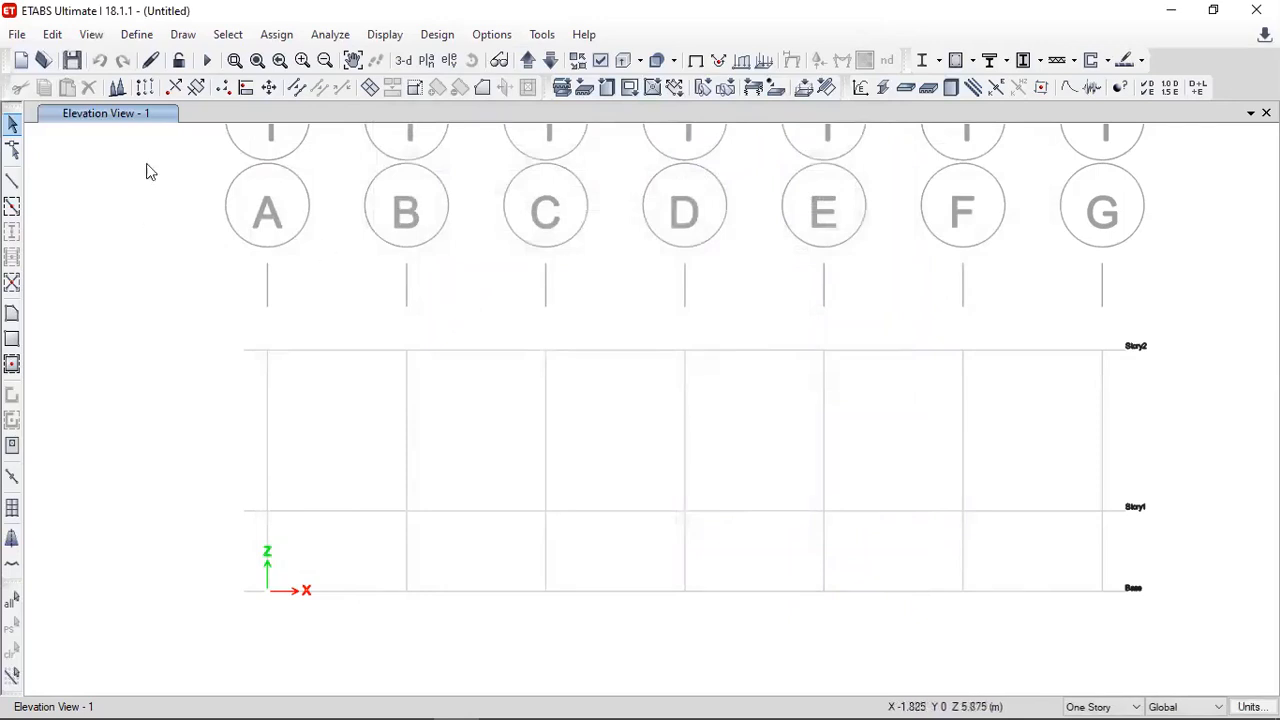
- Draw the truss bottom chord as an ISA50X50X6 frame member from grid point A to G at the Base level
{"action": "left_click", "coordinate": [180, 35]}
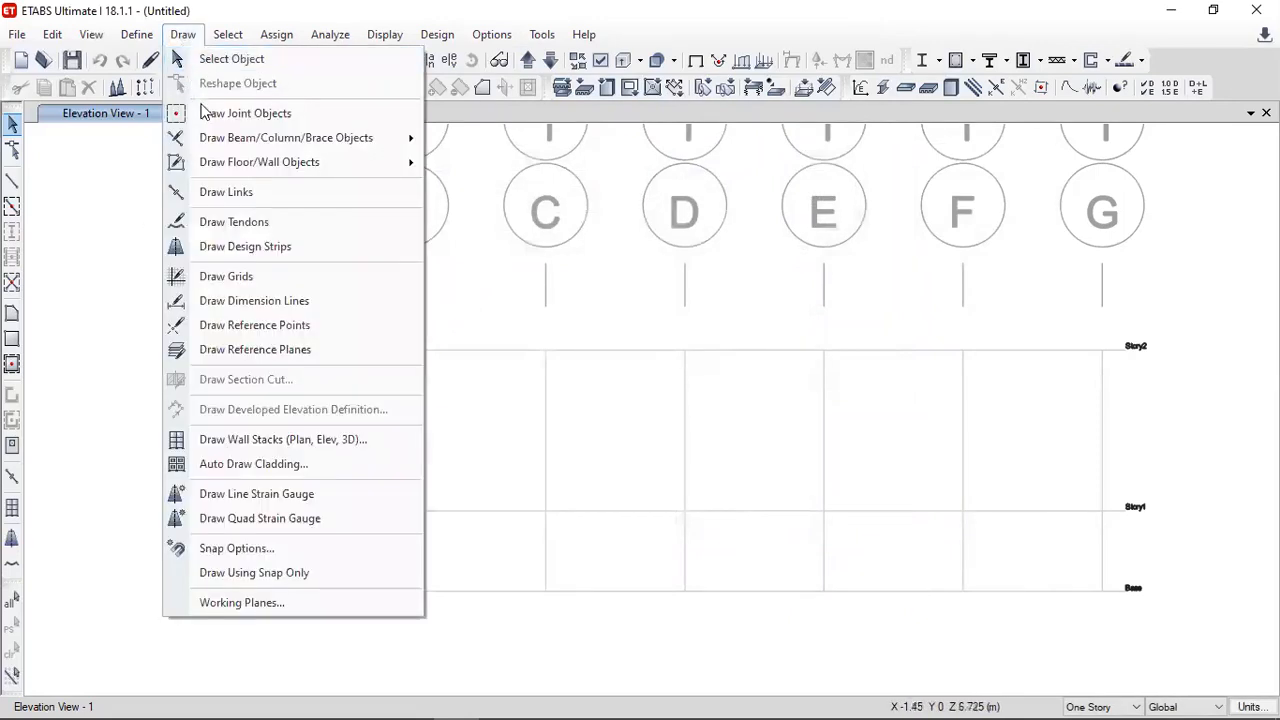
{"action": "mouse_move", "coordinate": [283, 141]}
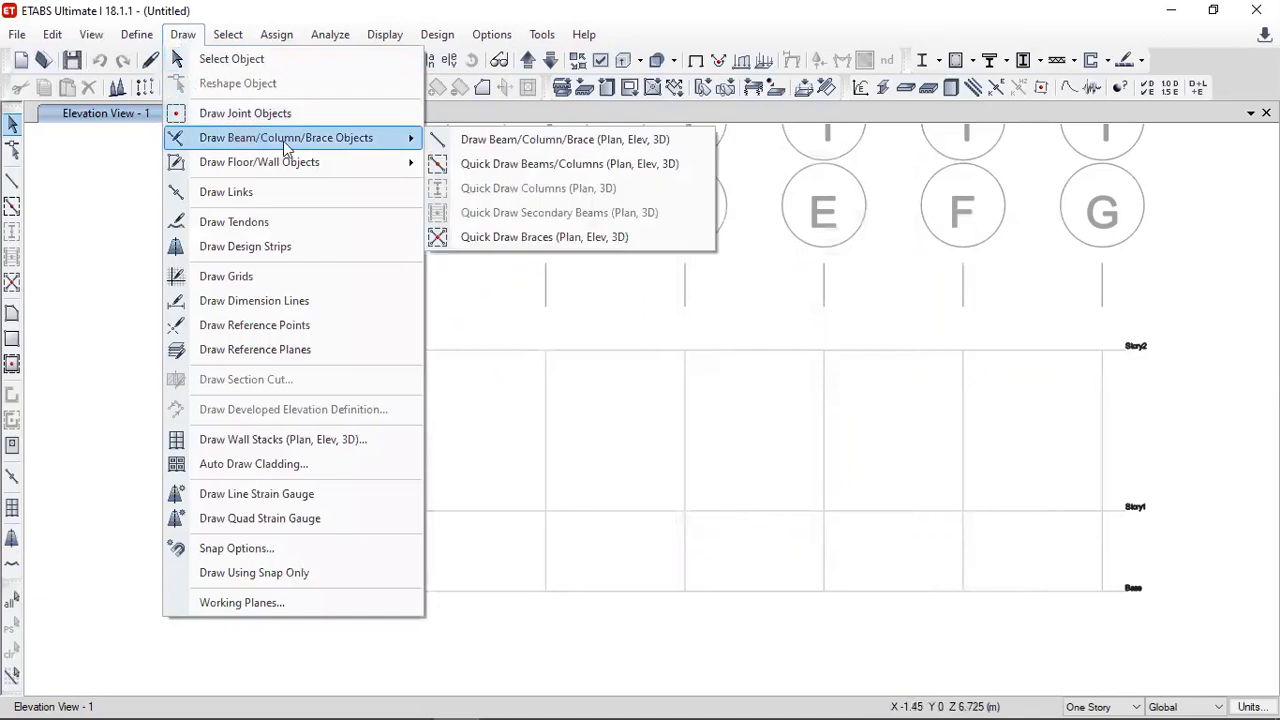
{"action": "left_click", "coordinate": [523, 142]}
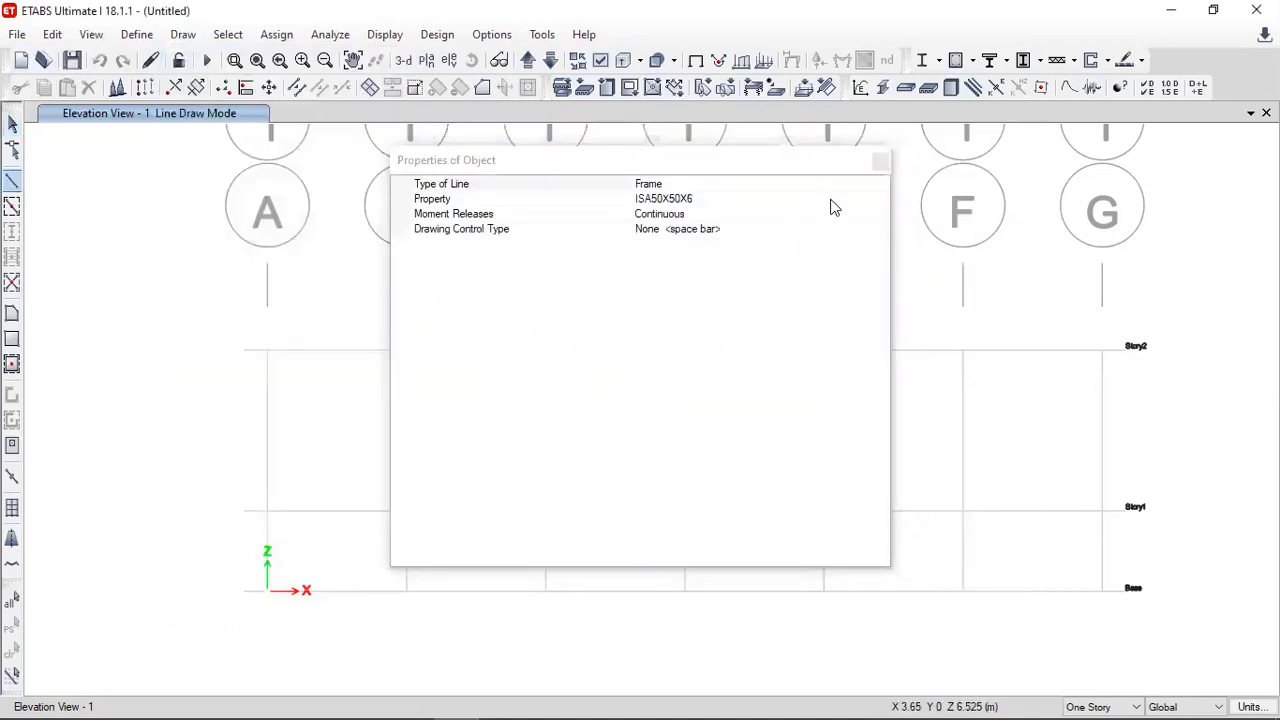
{"action": "left_click", "coordinate": [714, 198]}
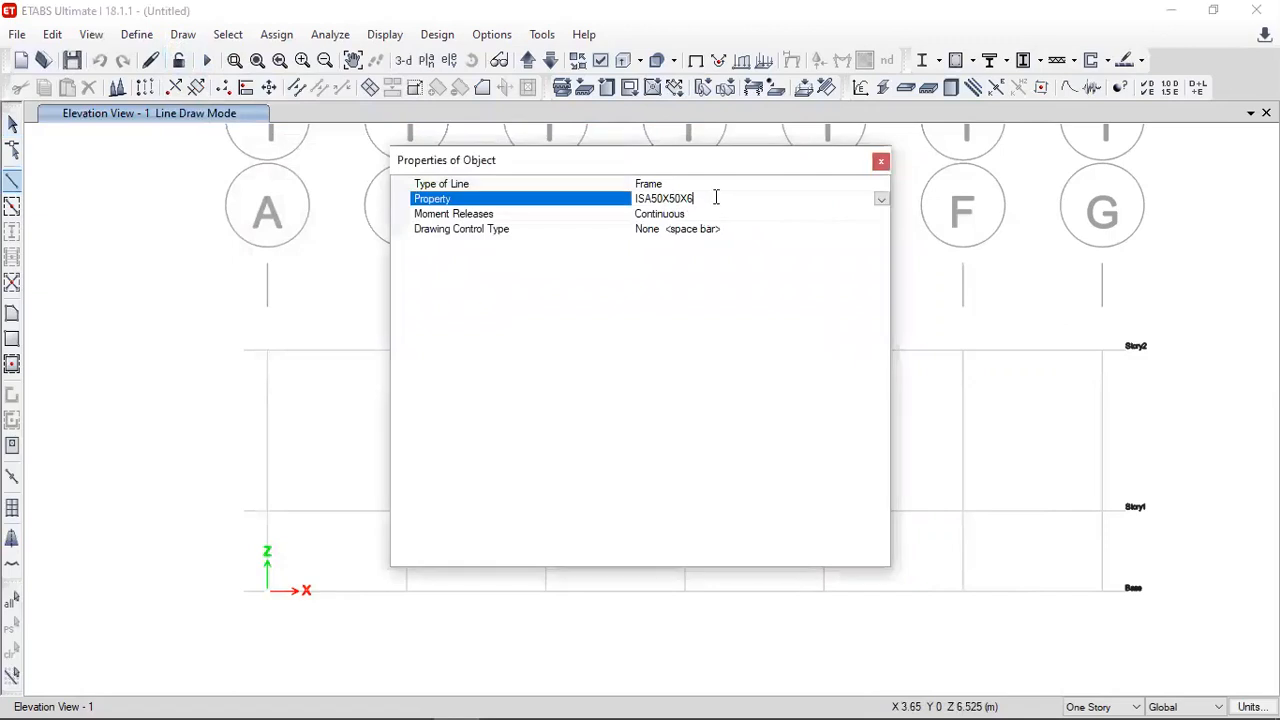
{"action": "left_click", "coordinate": [881, 163]}
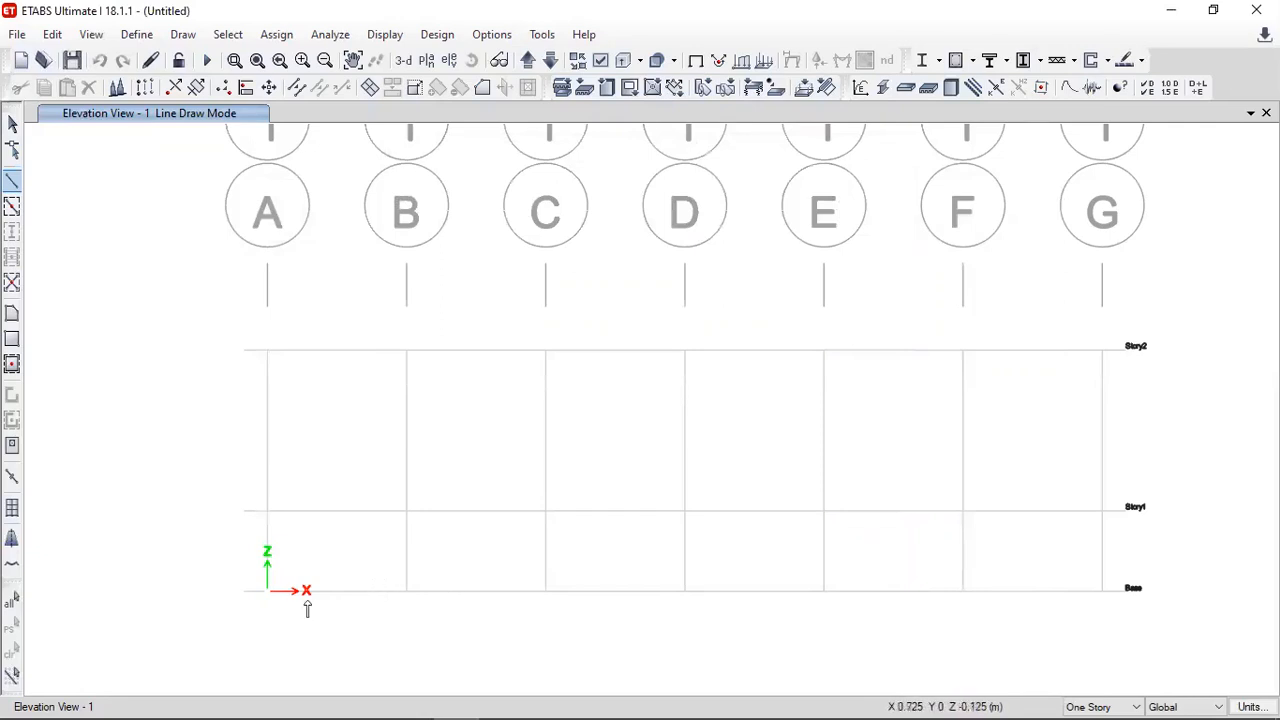
{"action": "left_click", "coordinate": [265, 592]}
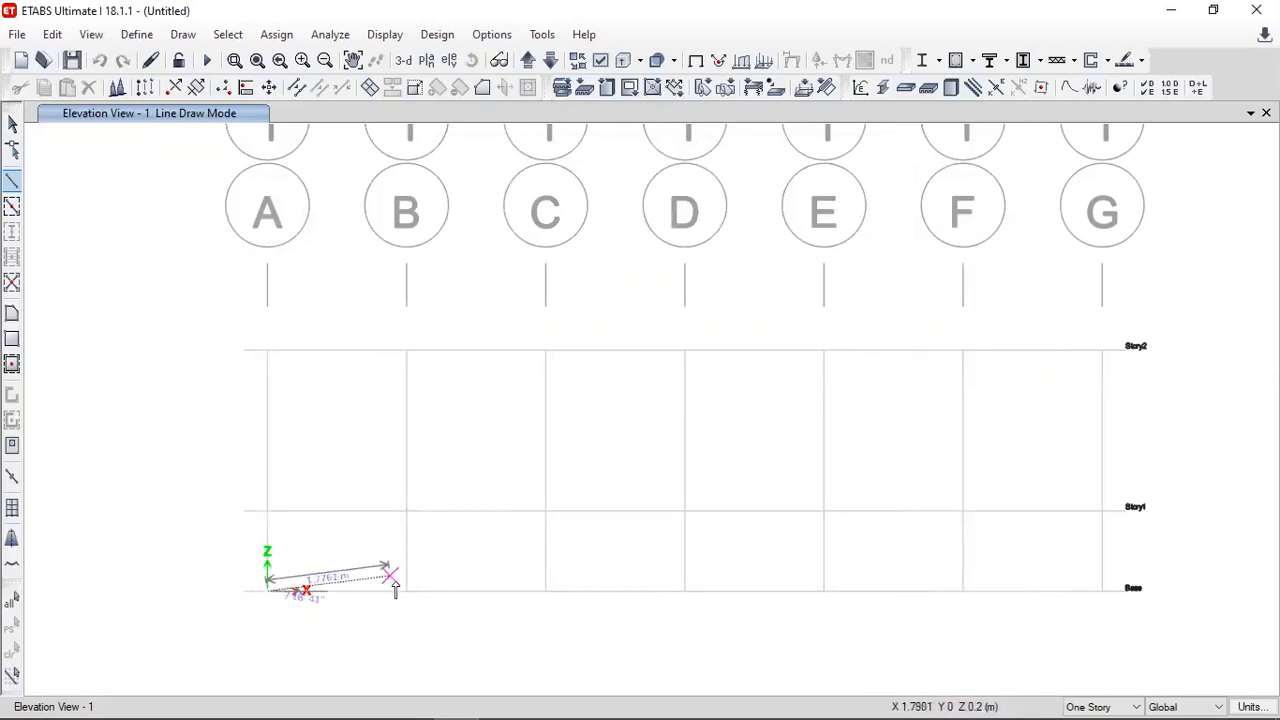
{"action": "double_click", "coordinate": [1103, 591]}
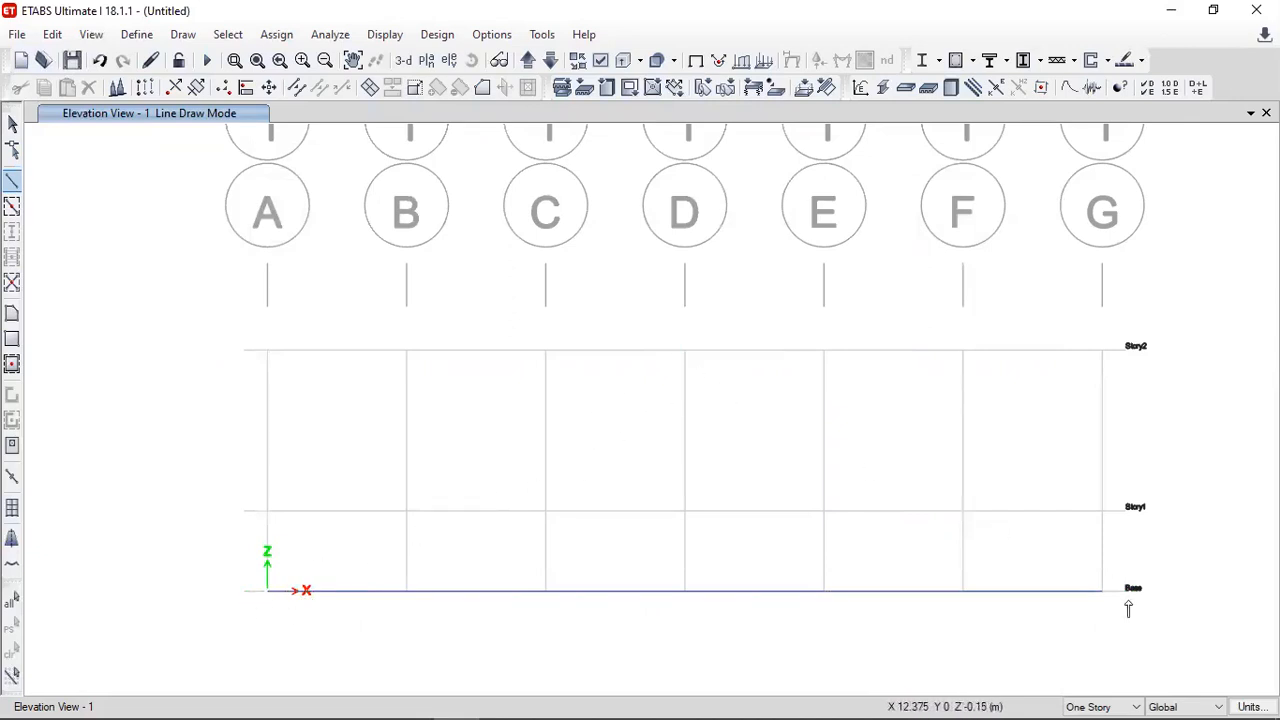
- Draw the two sloping top chords from grid points A and G at Base to the apex at D on Story2
{"action": "left_click", "coordinate": [267, 592]}
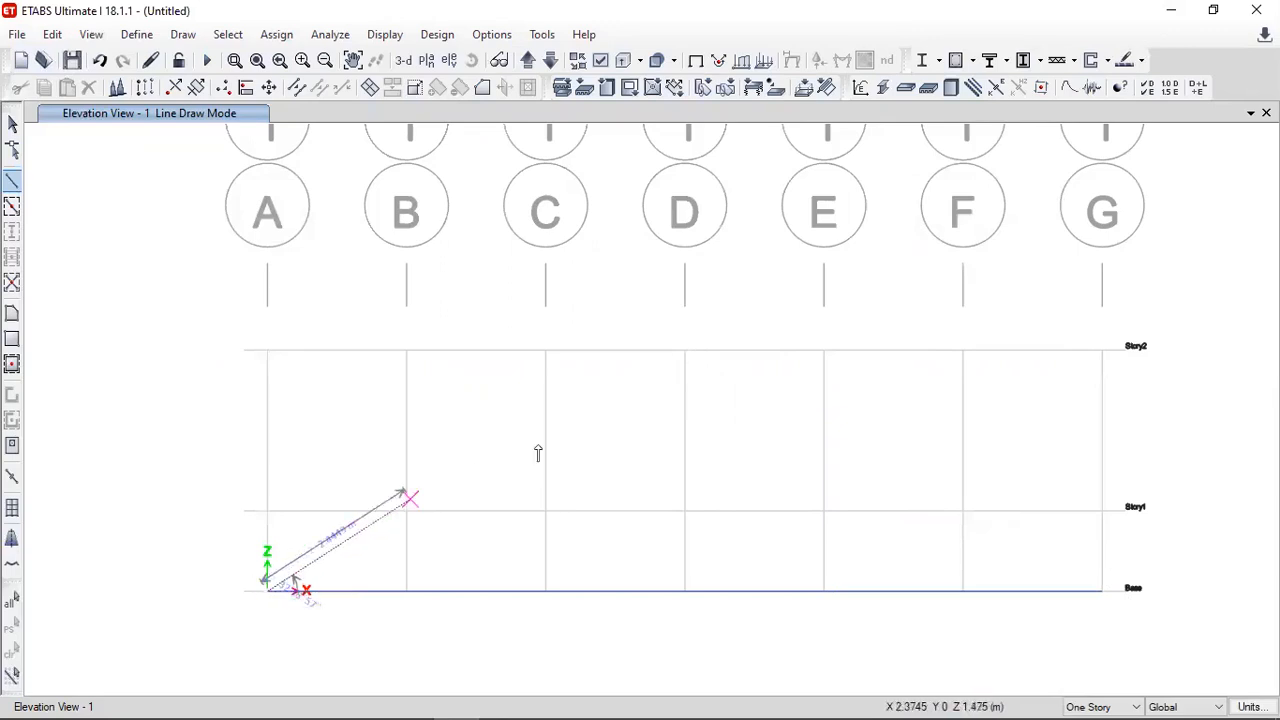
{"action": "left_click", "coordinate": [684, 352]}
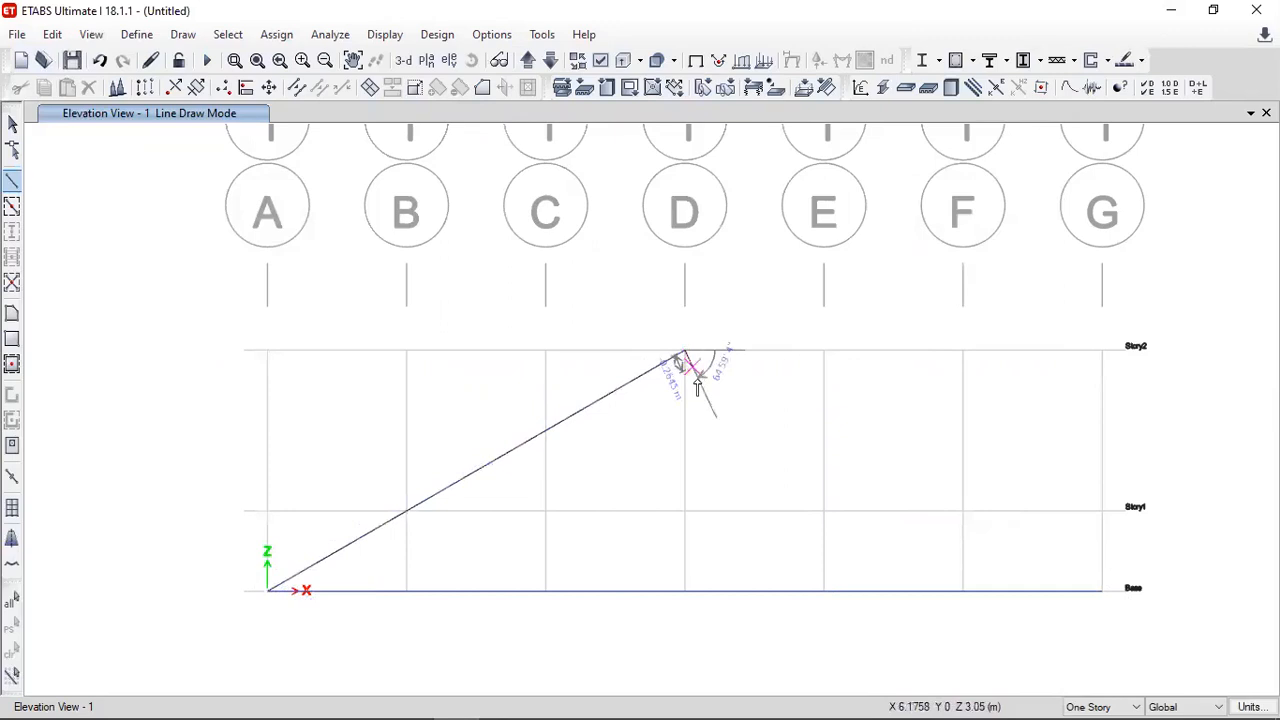
{"action": "key", "text": "Escape"}
{"action": "left_click", "coordinate": [1102, 590]}
{"action": "left_click", "coordinate": [686, 353]}
{"action": "key", "text": "Escape"}
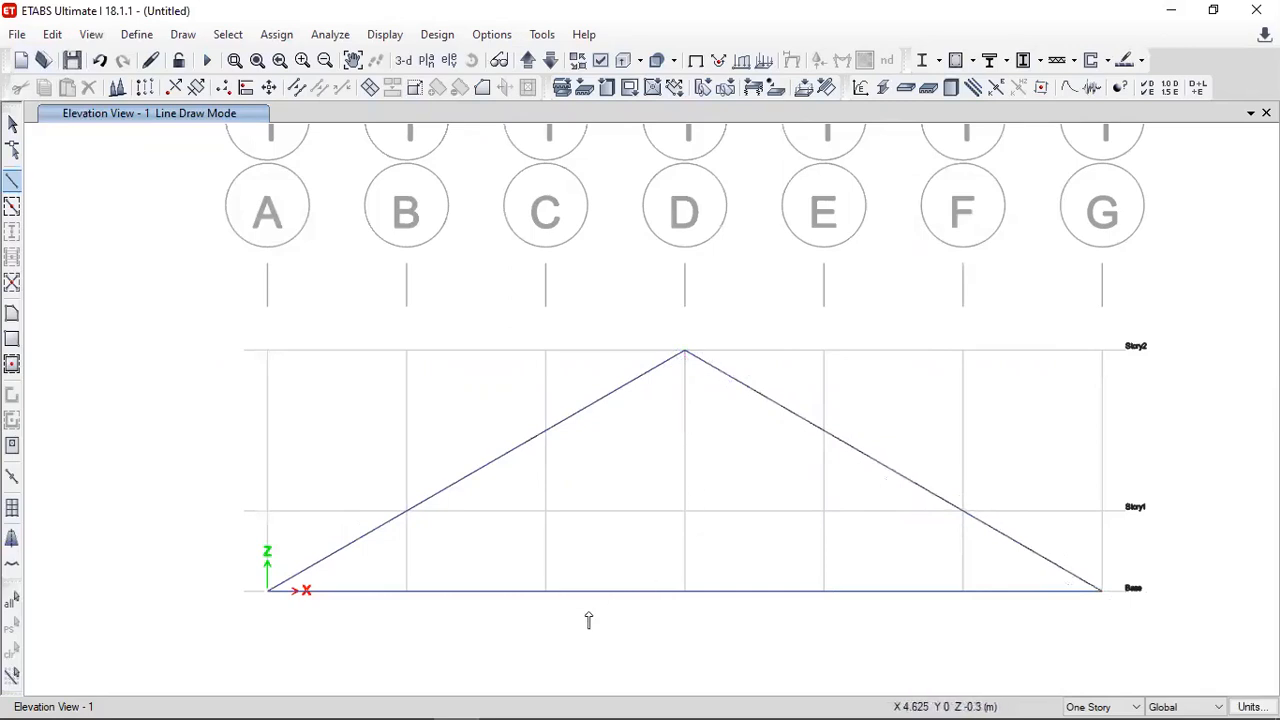
- Check the Truss Problem.JPG image in Photos and draw the inner diagonals from C and E at Base to the apex at D on Story2
{"action": "key", "text": "alt+Tab"}
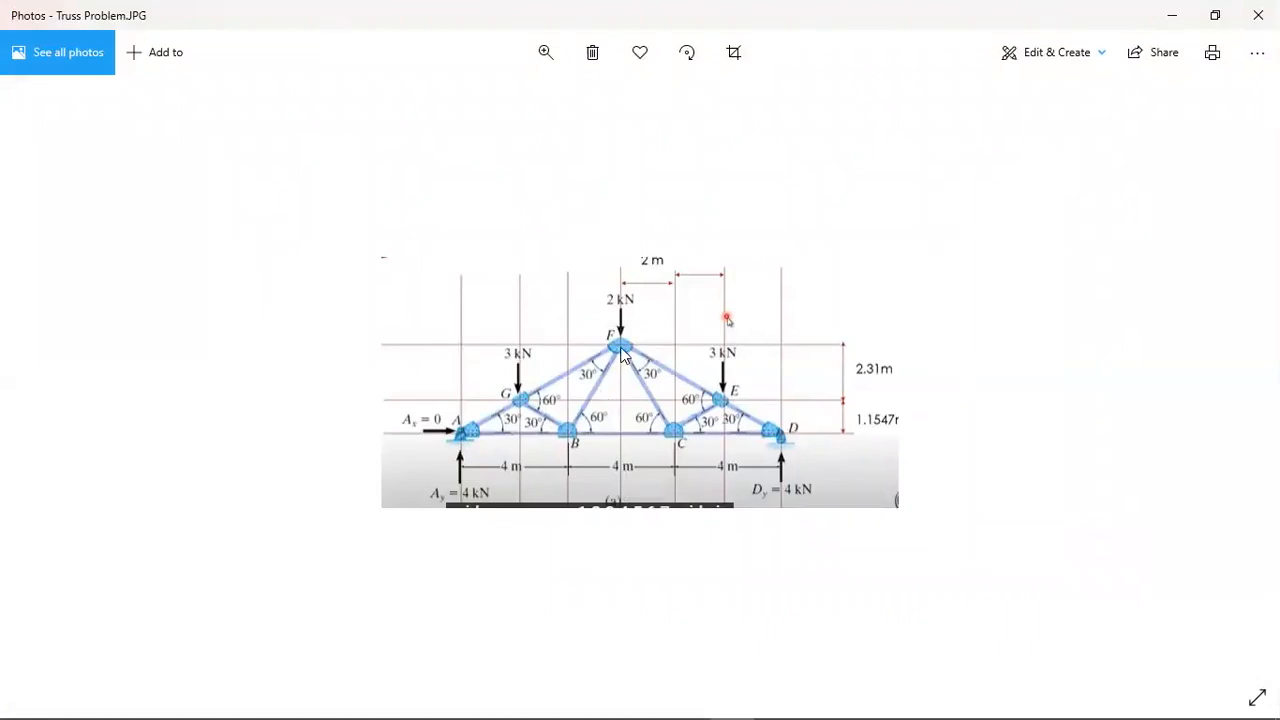
{"action": "key", "text": "alt+Tab"}
{"action": "left_click", "coordinate": [545, 592]}
{"action": "left_click", "coordinate": [684, 352]}
{"action": "key", "text": "Escape"}
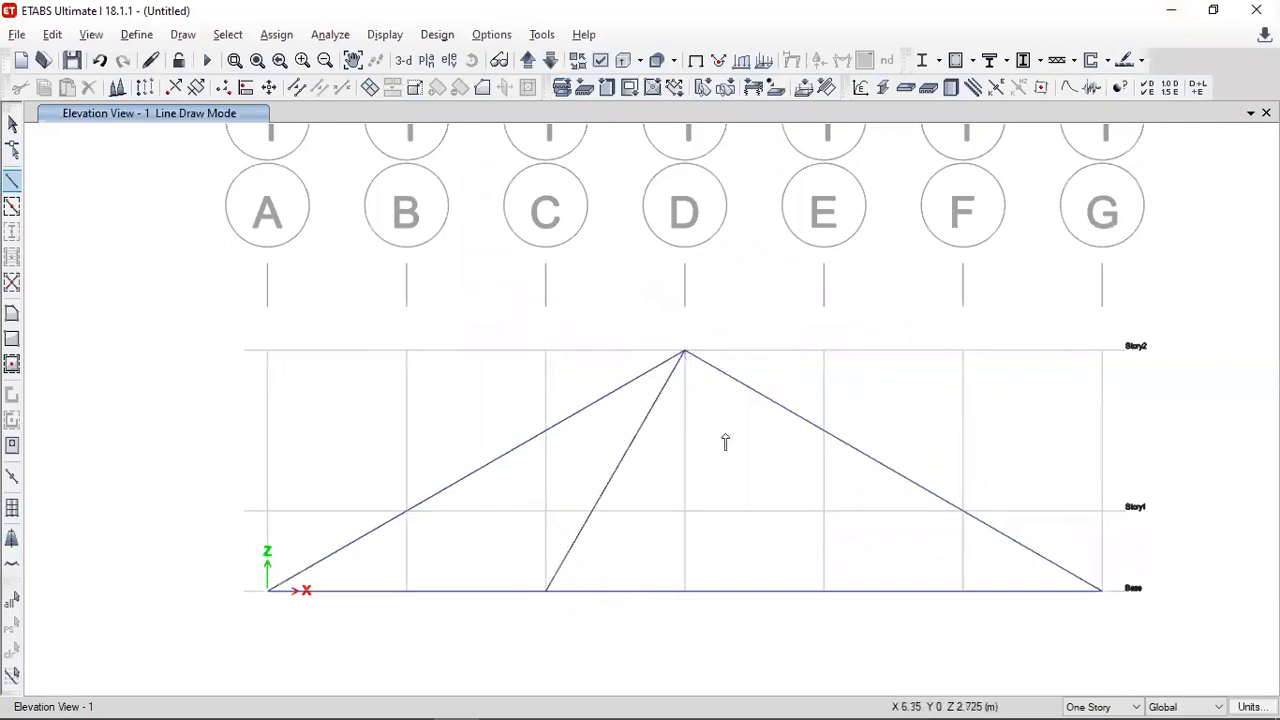
{"action": "left_click", "coordinate": [826, 591]}
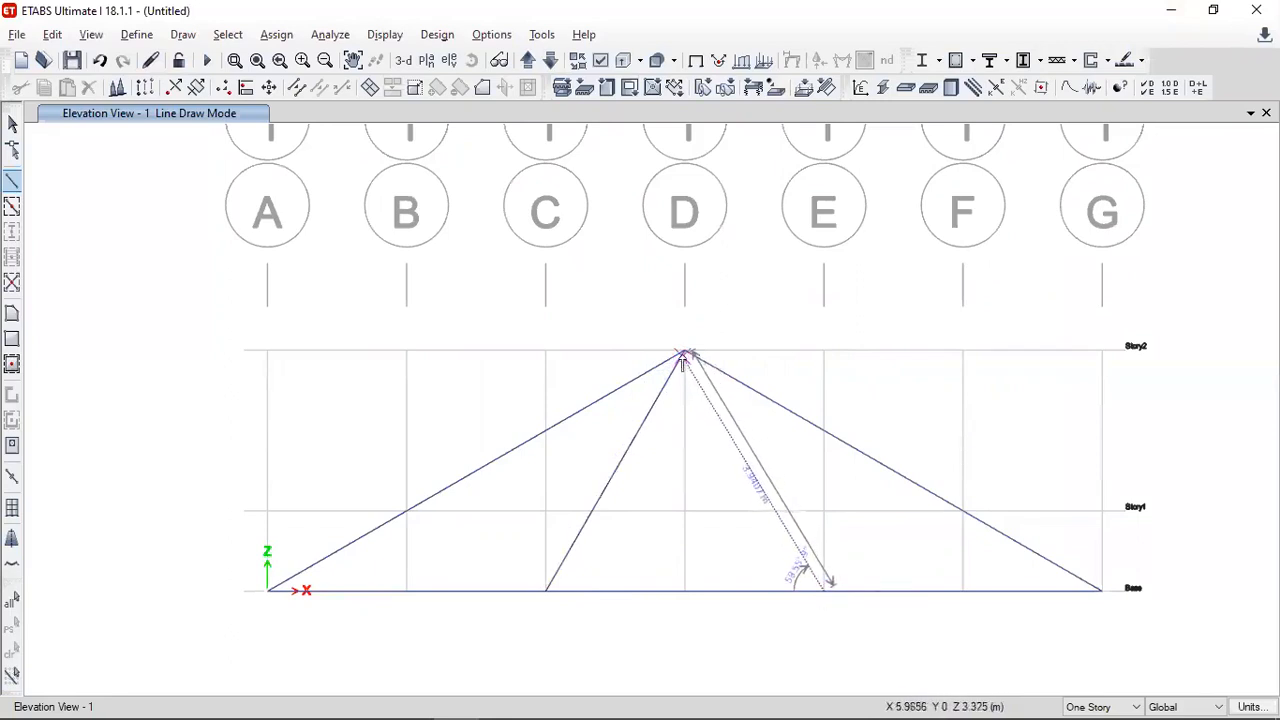
{"action": "left_click", "coordinate": [684, 352]}
{"action": "key", "text": "Escape"}
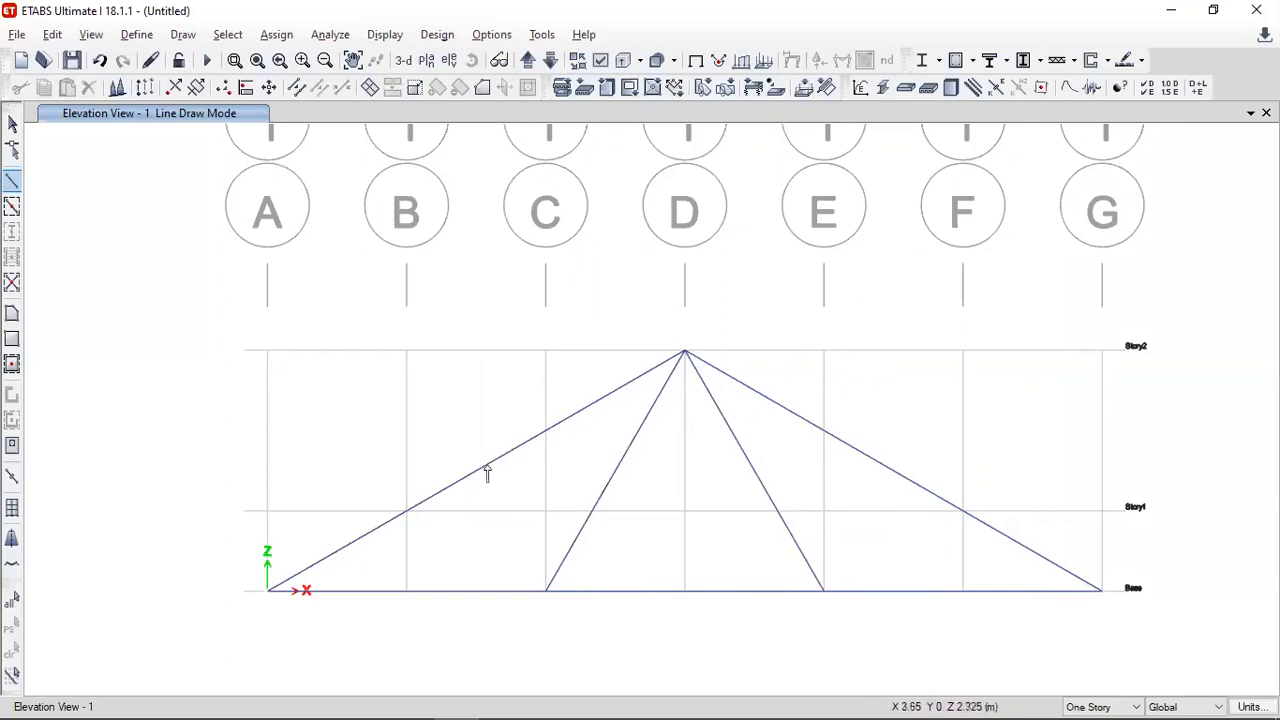
- Check the truss image again and draw the short web members from C at Base to B on Story1 and E at Base to F on Story1
{"action": "key", "text": "alt+Tab"}
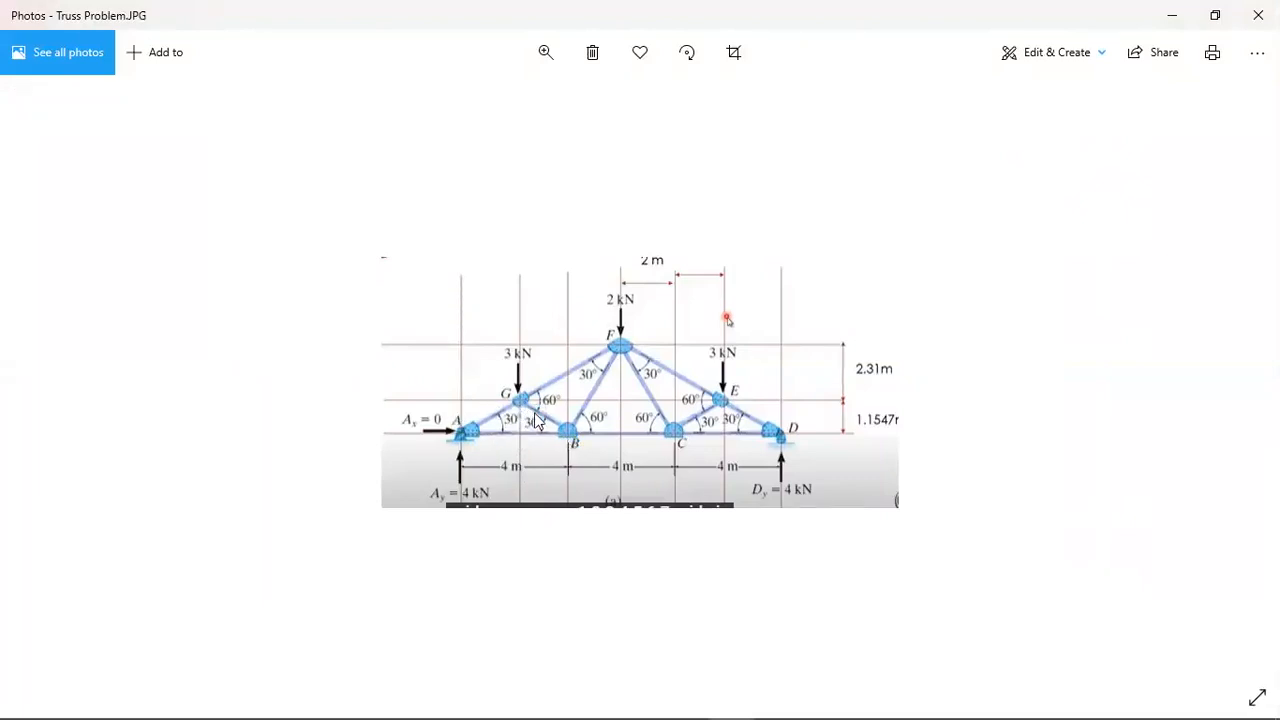
{"action": "key", "text": "alt+Tab"}
{"action": "left_click", "coordinate": [545, 590]}
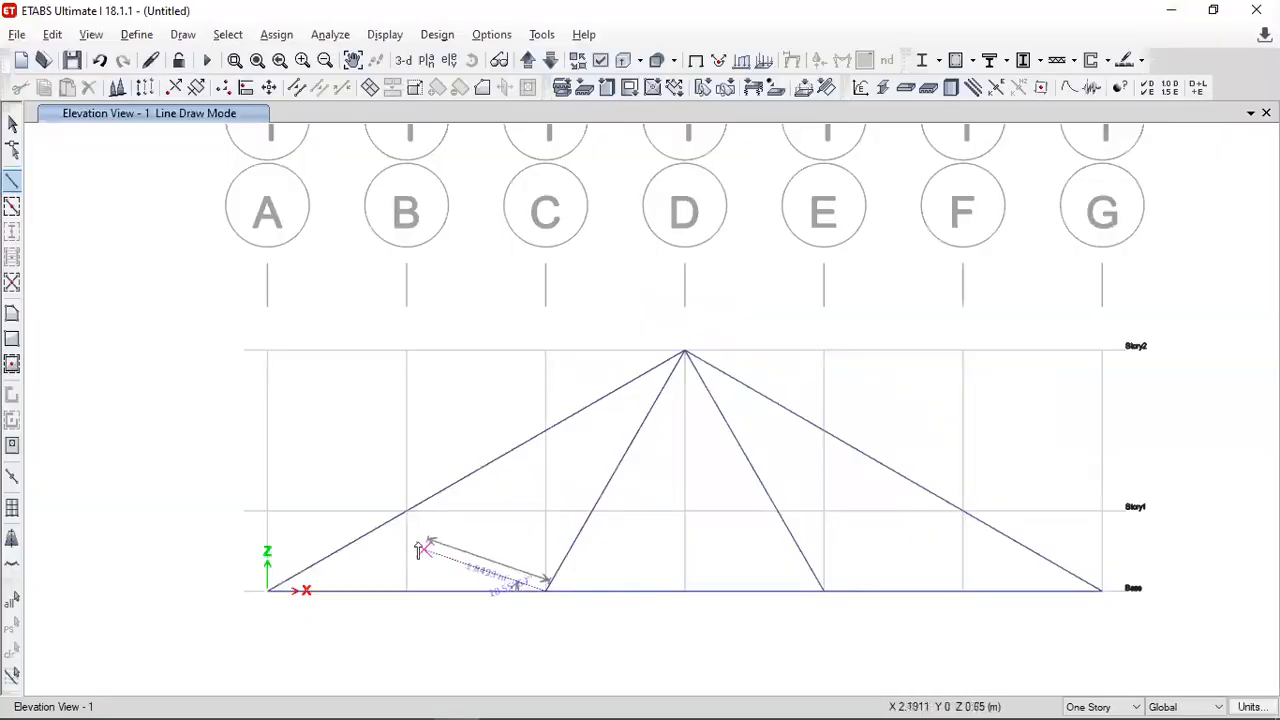
{"action": "double_click", "coordinate": [406, 512]}
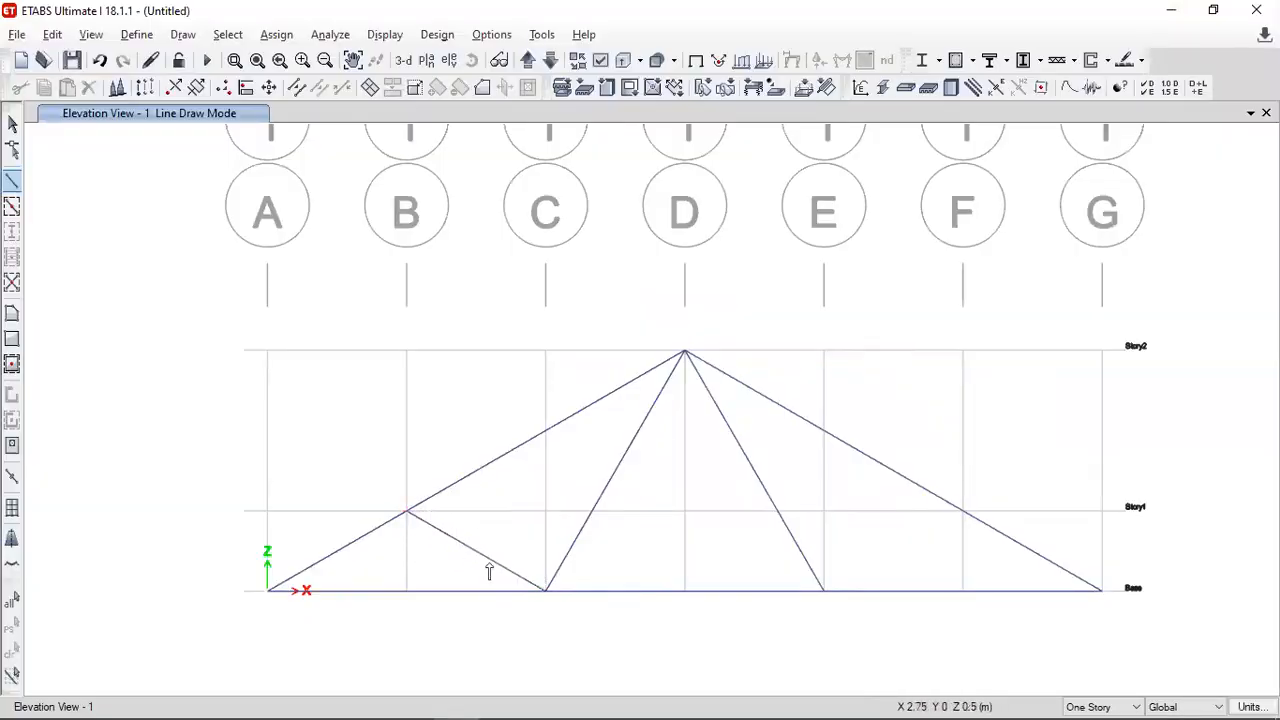
{"action": "left_click", "coordinate": [823, 590]}
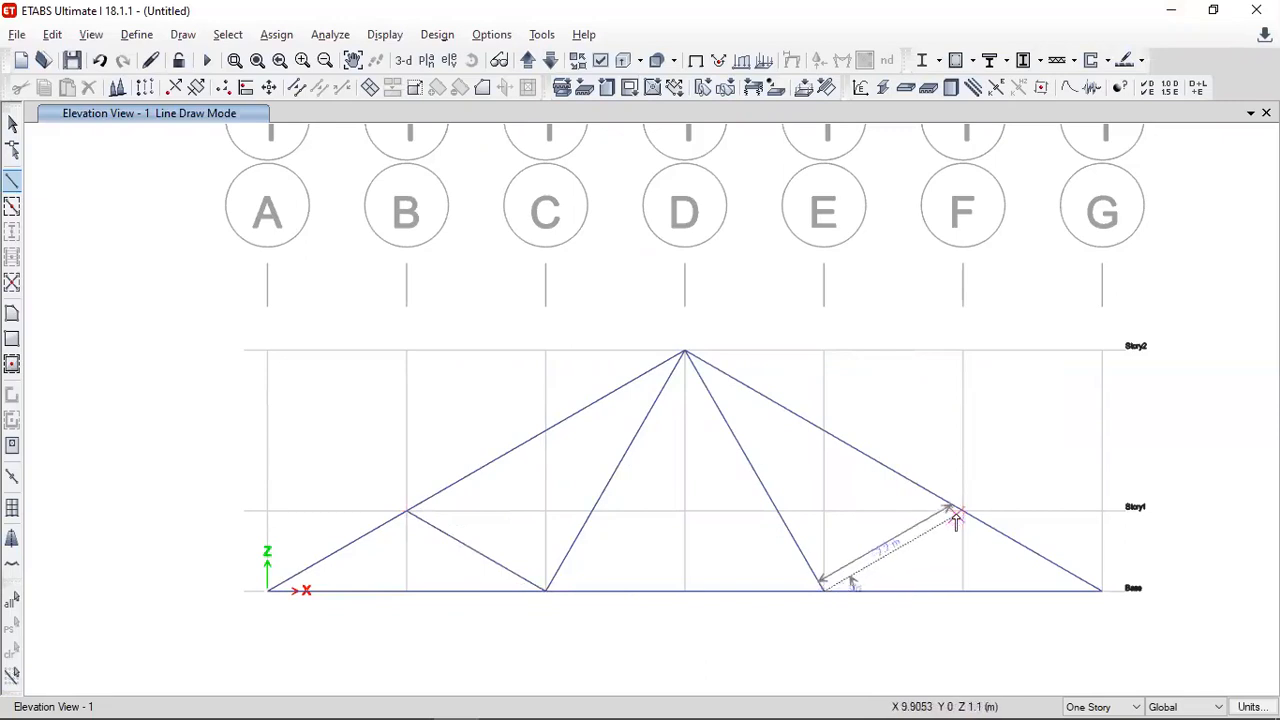
{"action": "double_click", "coordinate": [962, 512]}
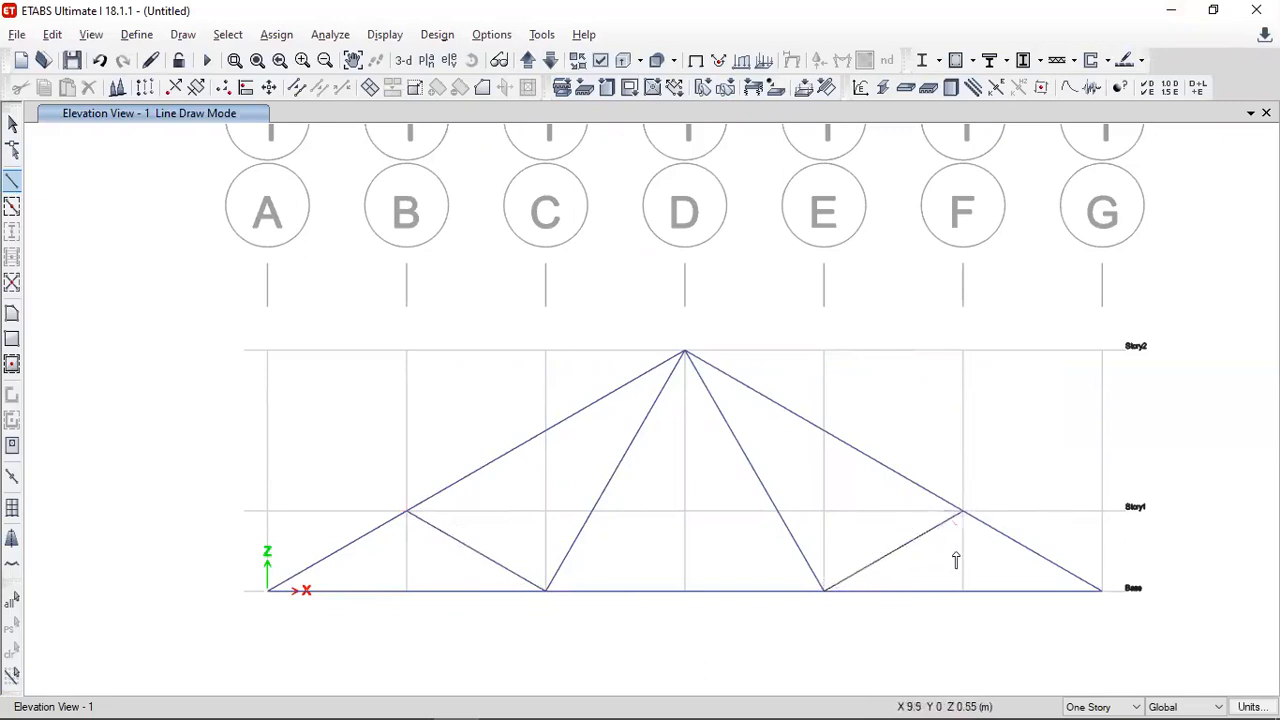
{"action": "key", "text": "Escape"}
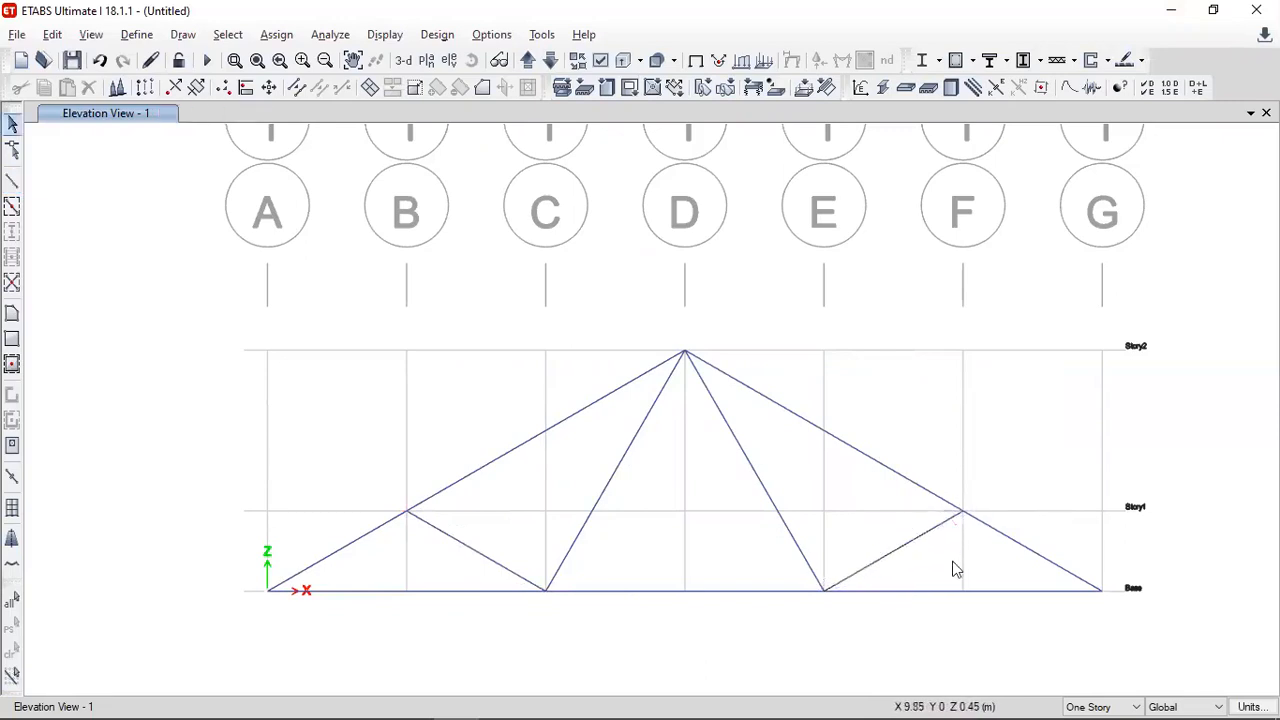
{"action": "left_click", "coordinate": [792, 594]}
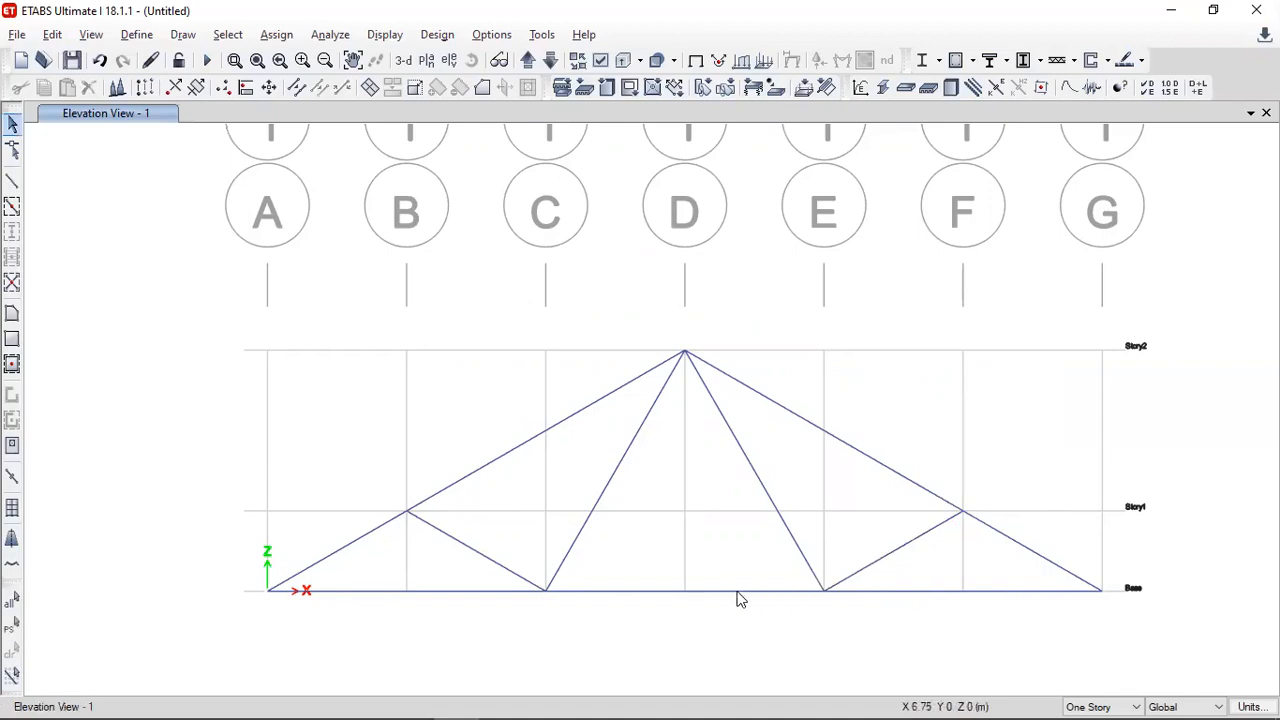
{"action": "left_click", "coordinate": [428, 593]}
- Assign a pinned restraint, fixing translation X, Y and Z, to the support joint at grid A on Base
{"action": "left_click", "coordinate": [267, 591]}
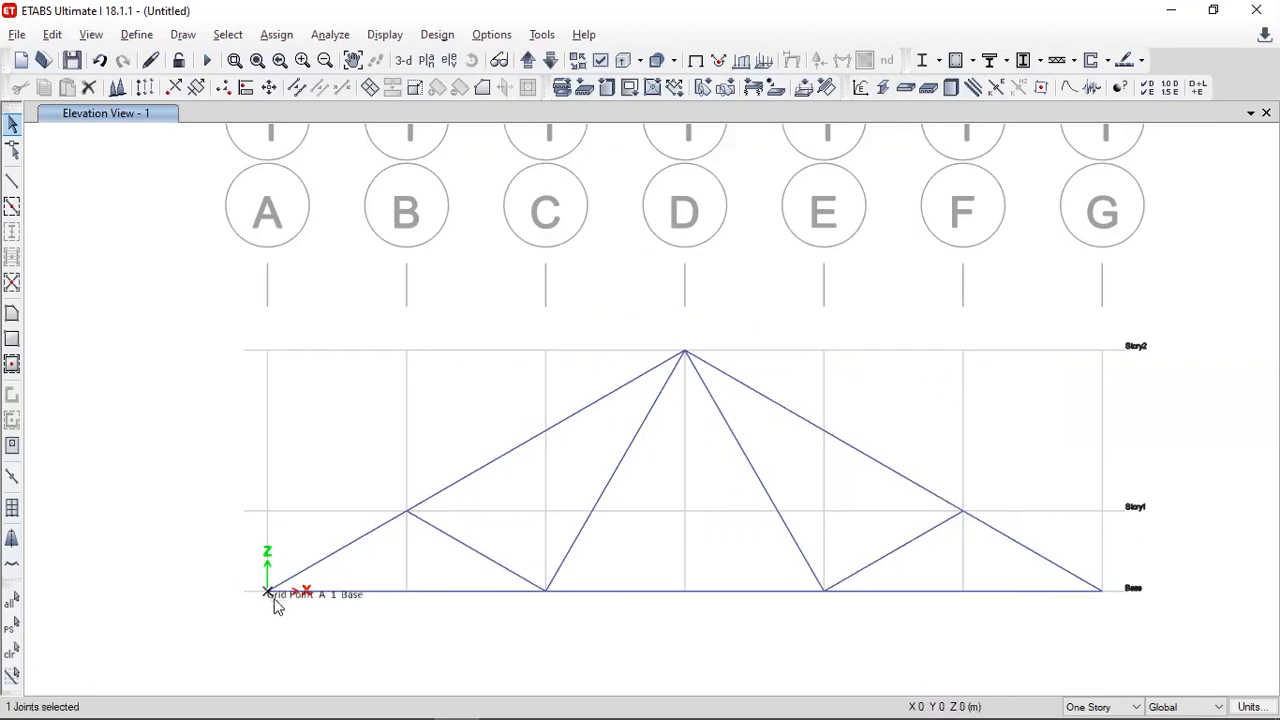
{"action": "left_click", "coordinate": [279, 35]}
{"action": "mouse_move", "coordinate": [322, 59]}
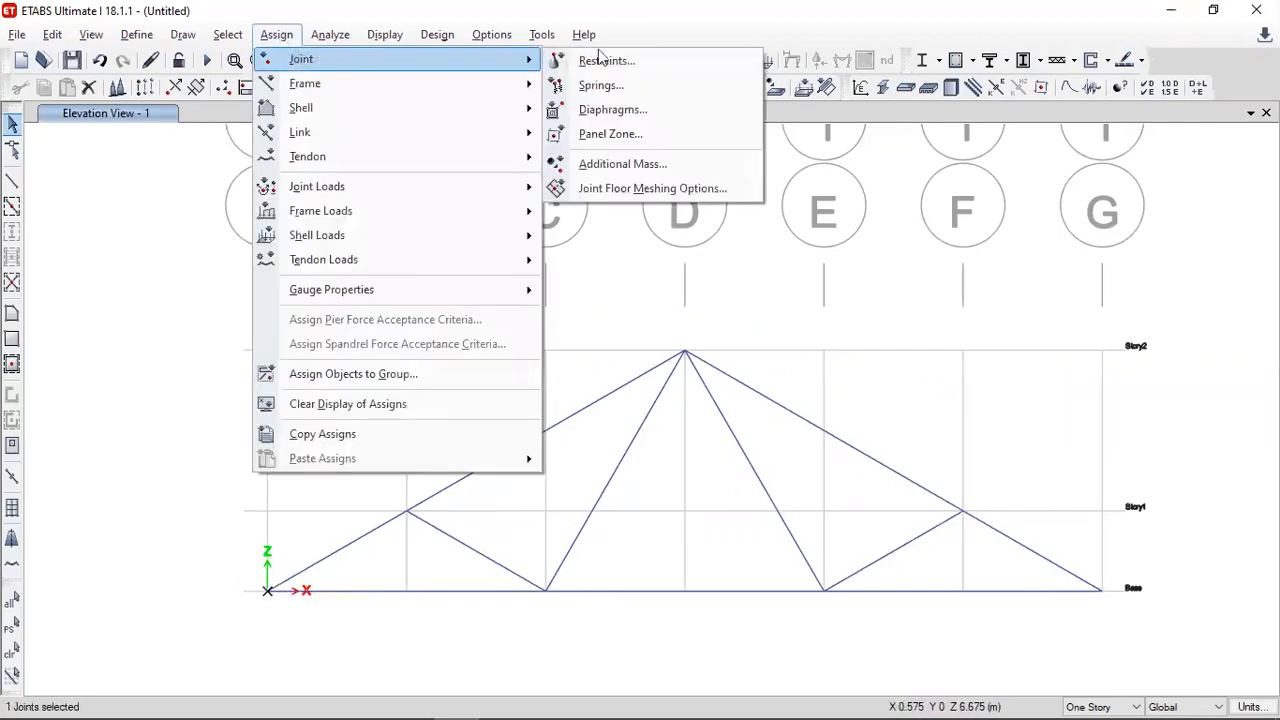
{"action": "left_click", "coordinate": [613, 58]}
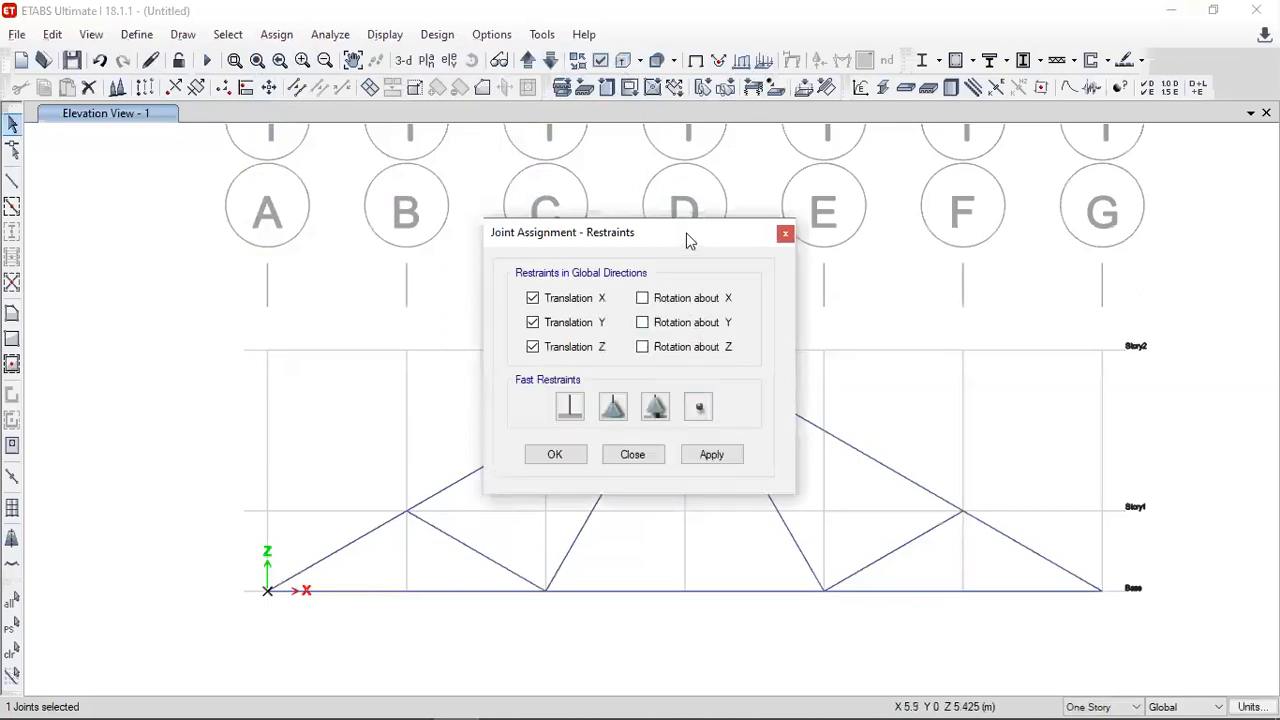
{"action": "left_click_drag", "start_coordinate": [687, 240], "coordinate": [1029, 157]}
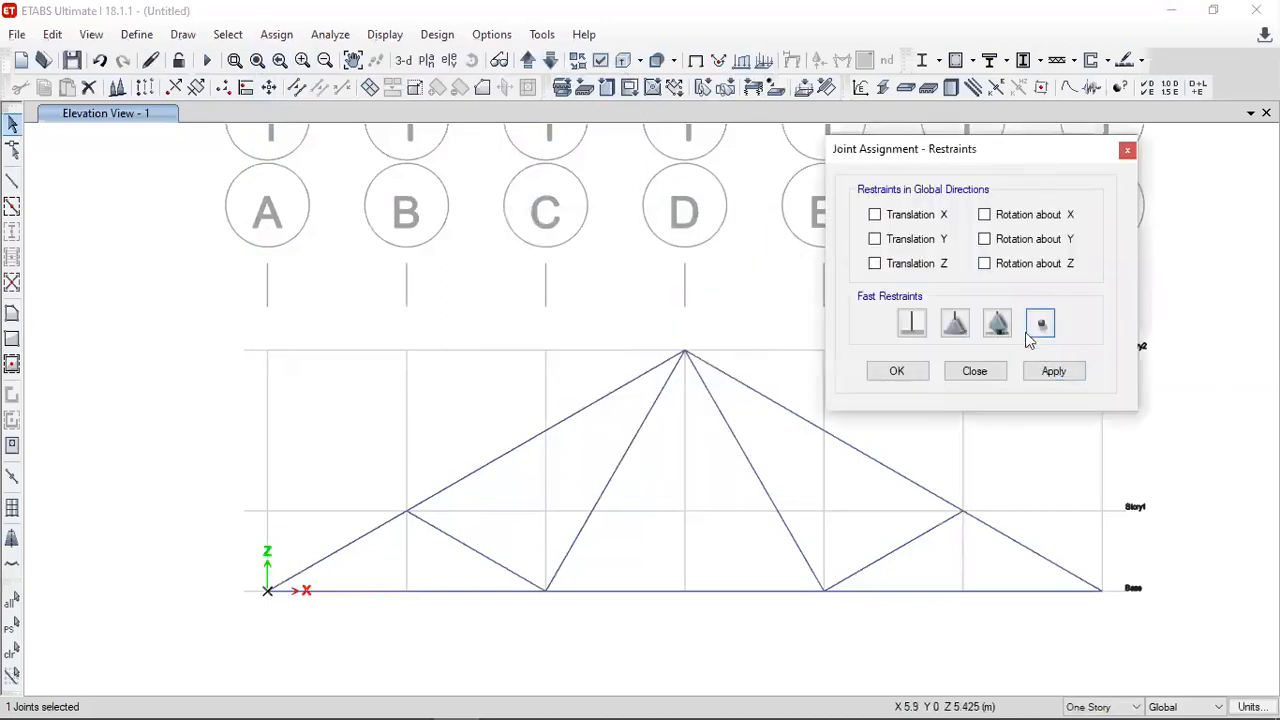
{"action": "left_click", "coordinate": [955, 323]}
{"action": "left_click", "coordinate": [1052, 373]}
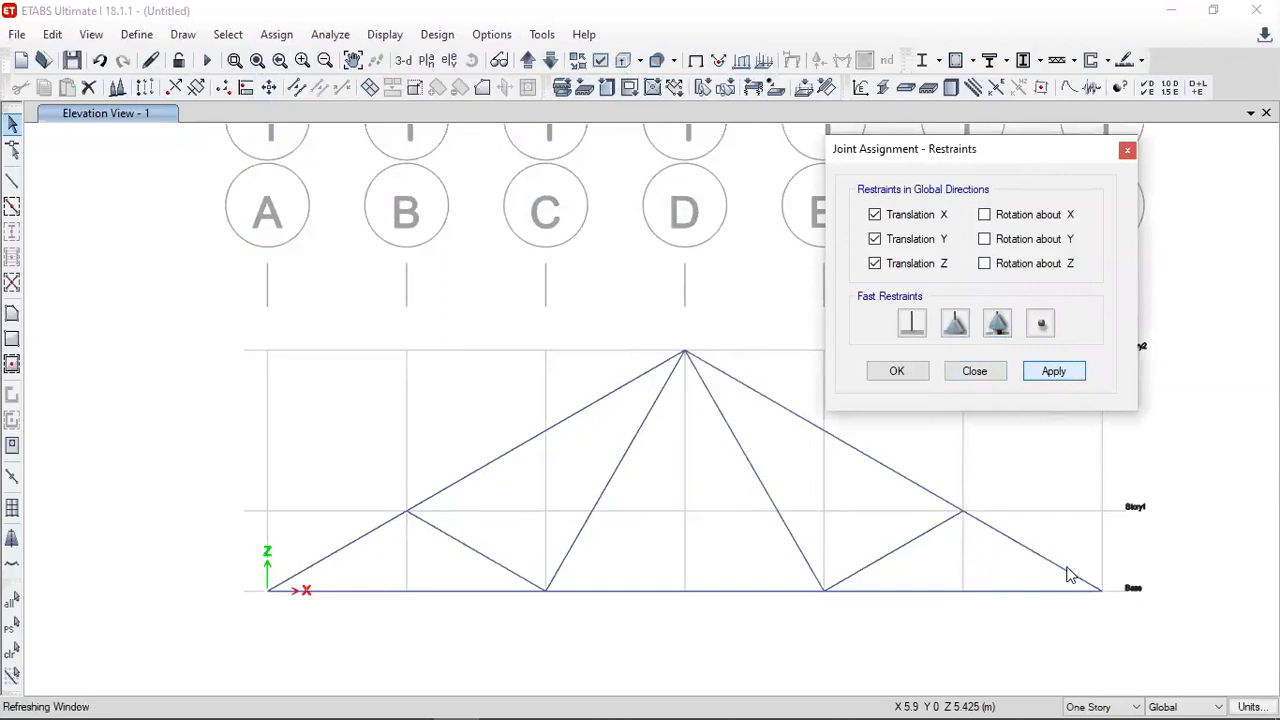
- Assign a roller restraint, fixing only translation Z, to the support joint at grid G on Base
{"action": "left_click", "coordinate": [1121, 616]}
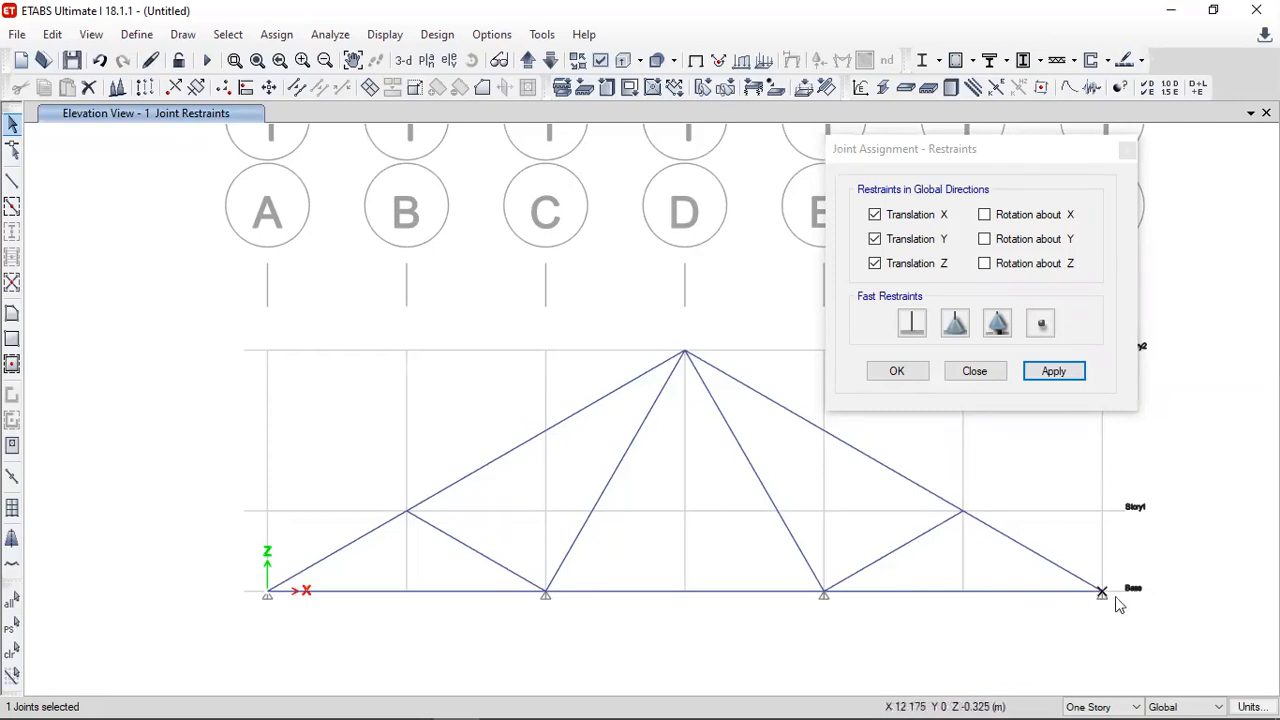
{"action": "left_click", "coordinate": [997, 323]}
{"action": "left_click", "coordinate": [1053, 371]}
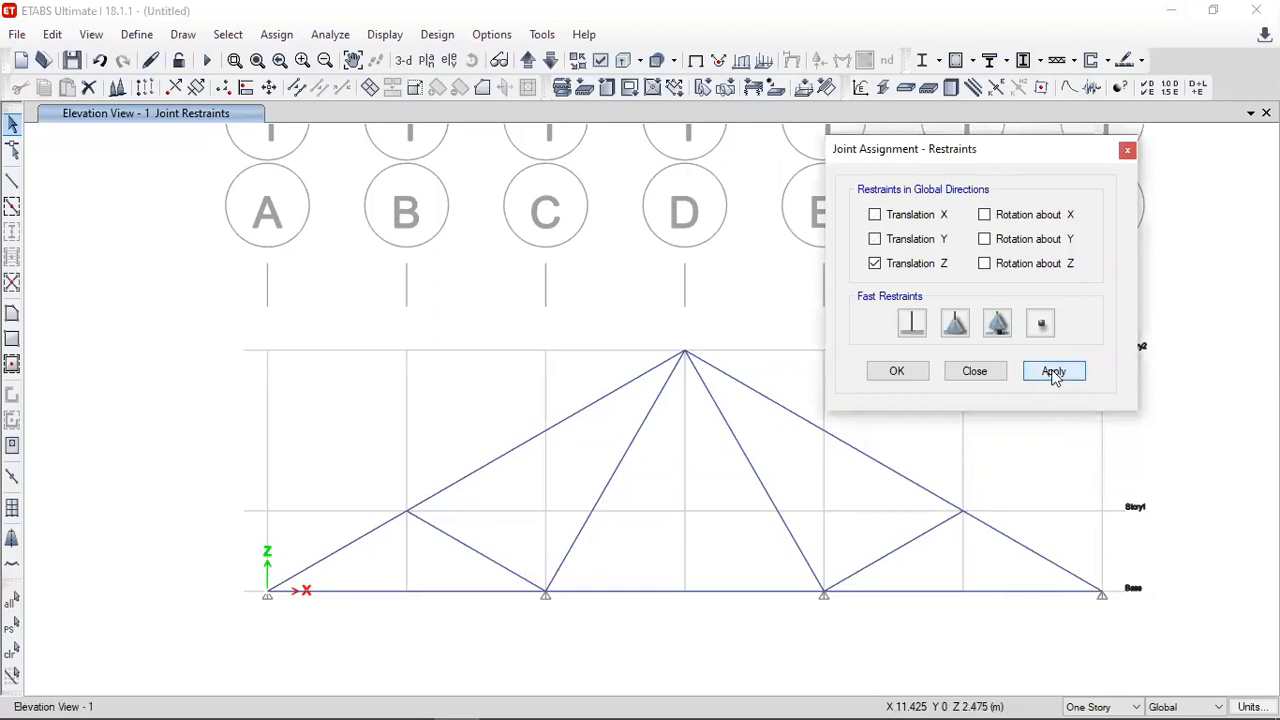
{"action": "left_click", "coordinate": [967, 373]}
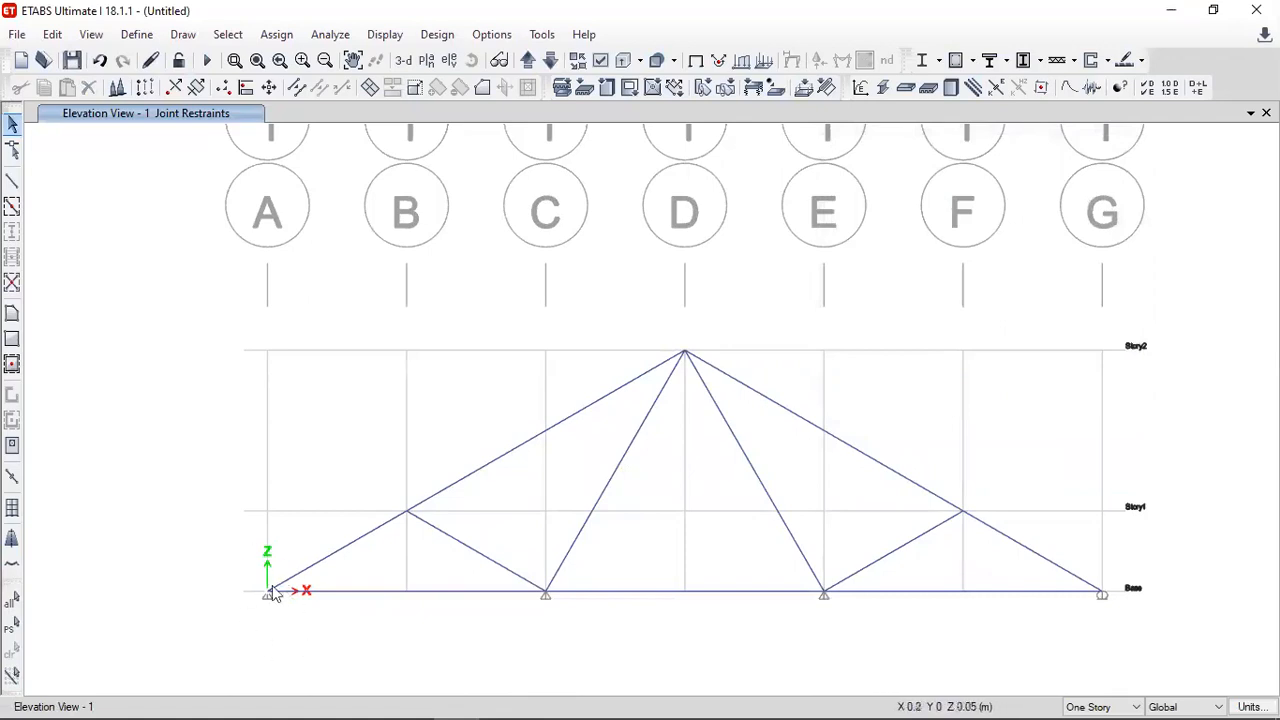
- Remove all restraints from the two intermediate bottom-chord joints at grids C and E
{"action": "left_click", "coordinate": [560, 612]}
{"action": "left_click", "coordinate": [843, 612]}
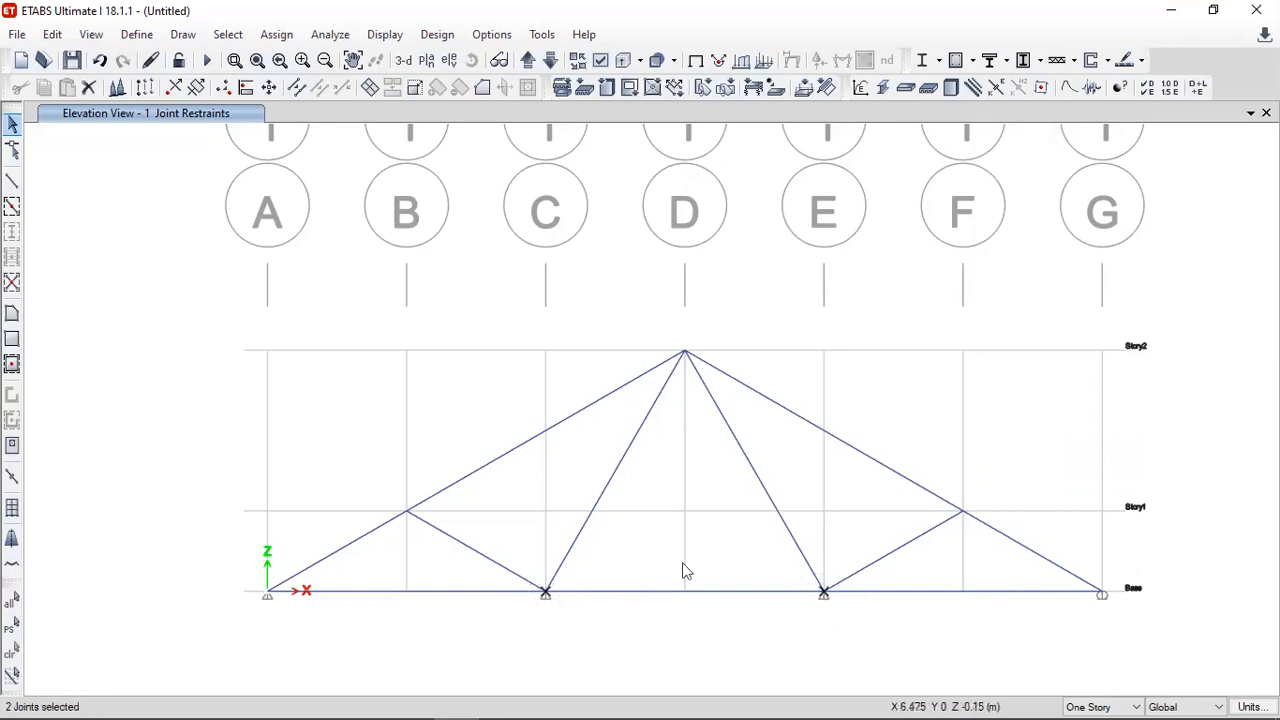
{"action": "left_click", "coordinate": [280, 35]}
{"action": "mouse_move", "coordinate": [305, 60]}
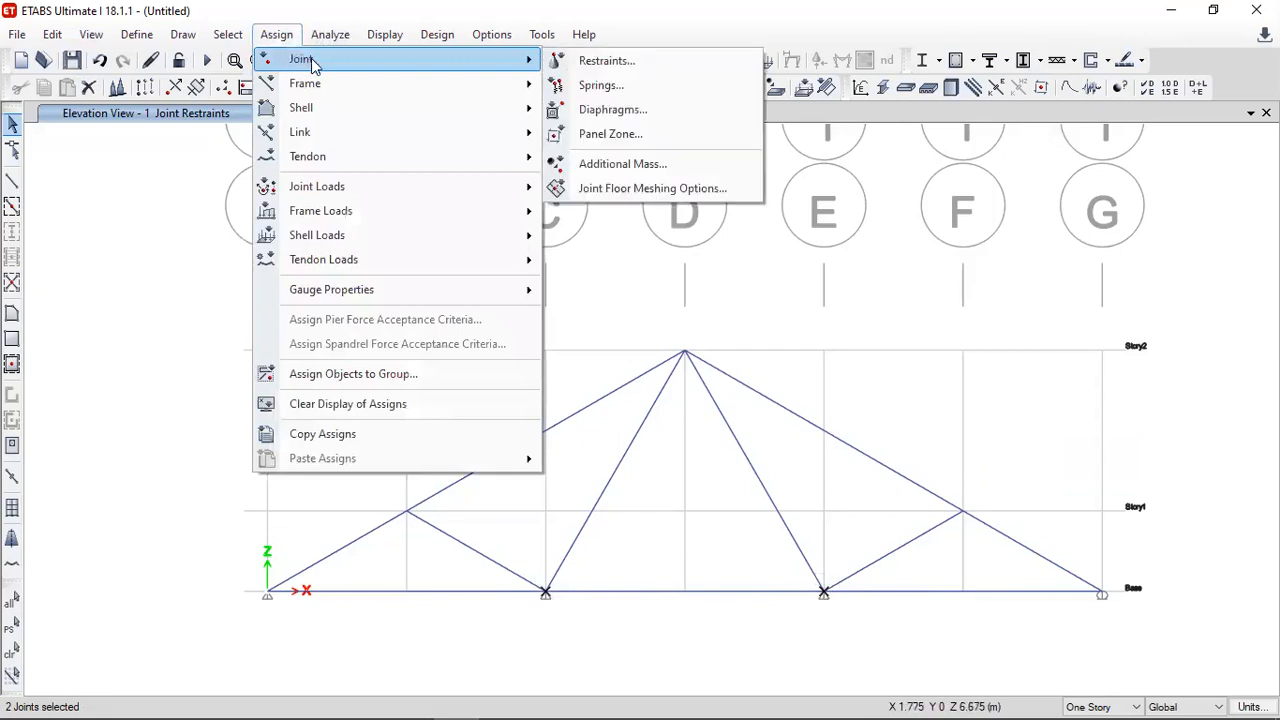
{"action": "left_click", "coordinate": [600, 61]}
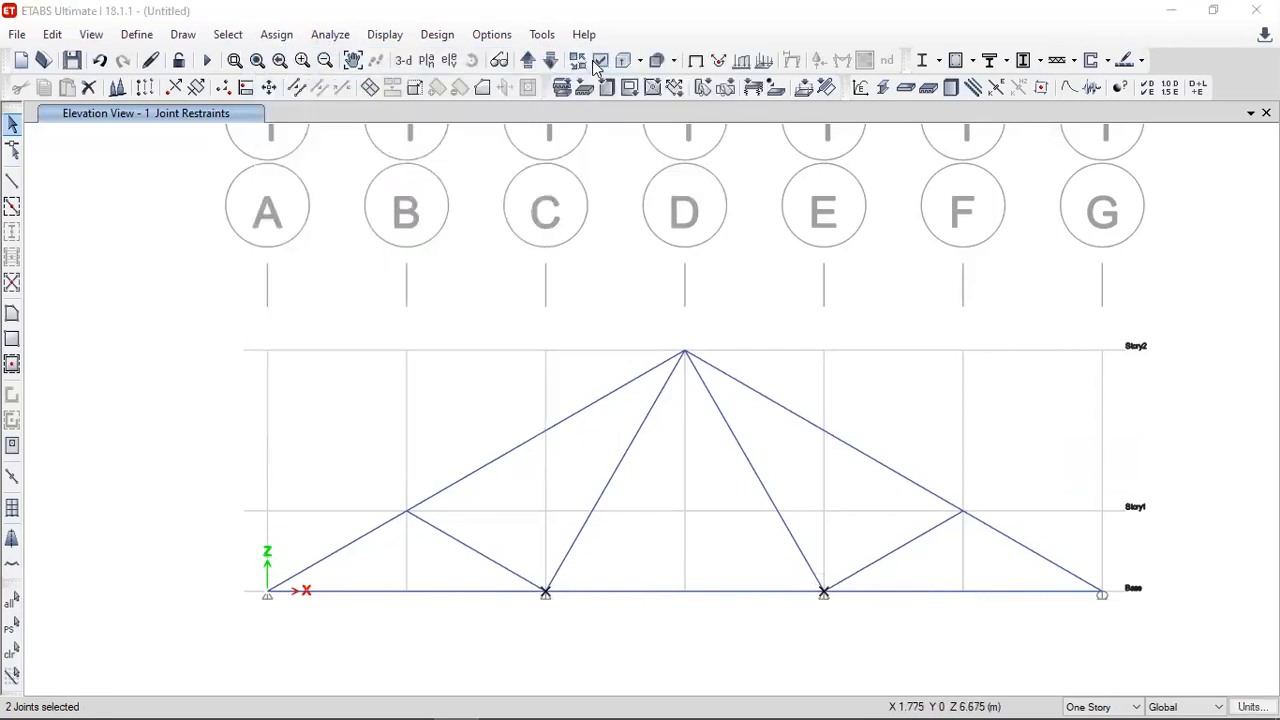
{"action": "left_click", "coordinate": [1041, 322]}
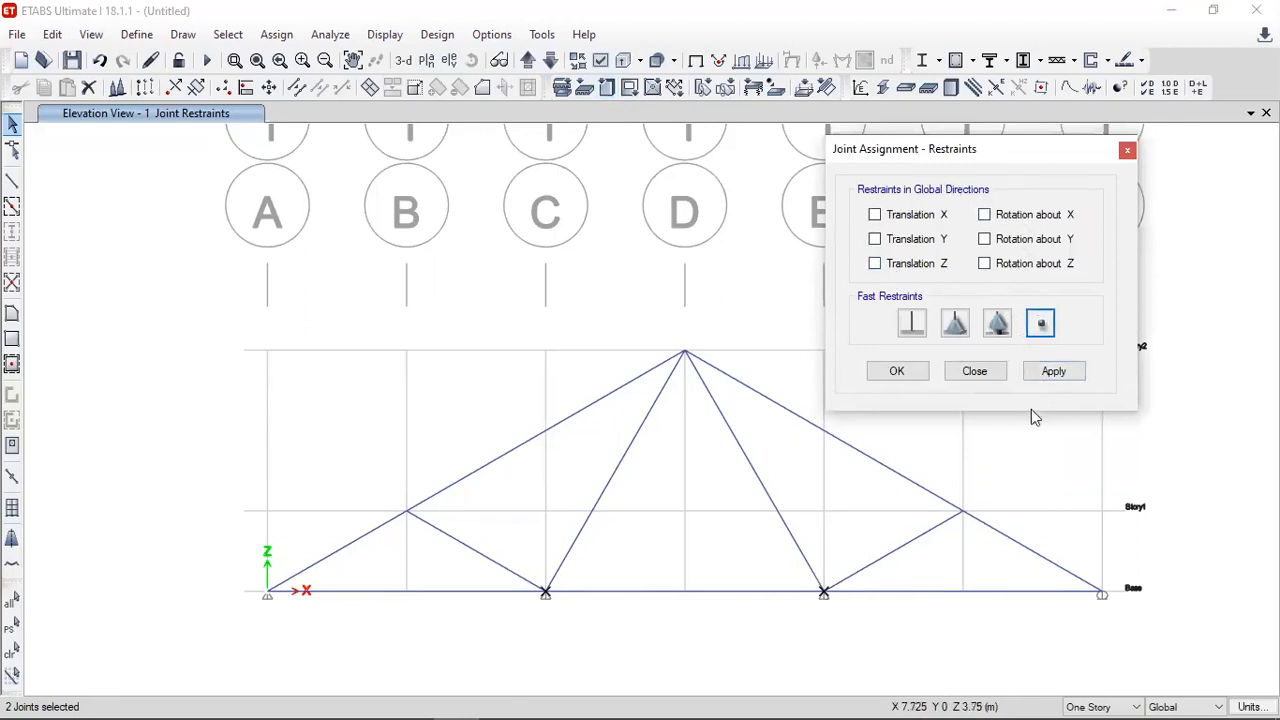
{"action": "left_click", "coordinate": [1054, 378]}
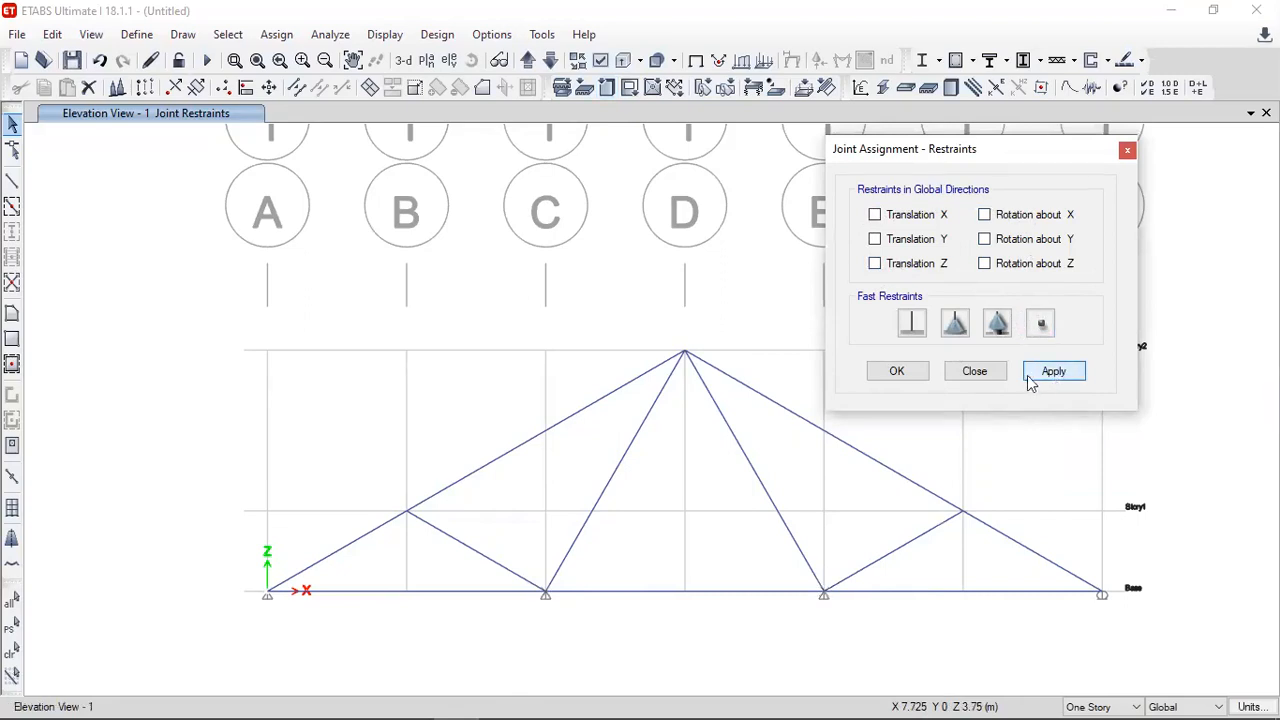
{"action": "left_click", "coordinate": [975, 372]}
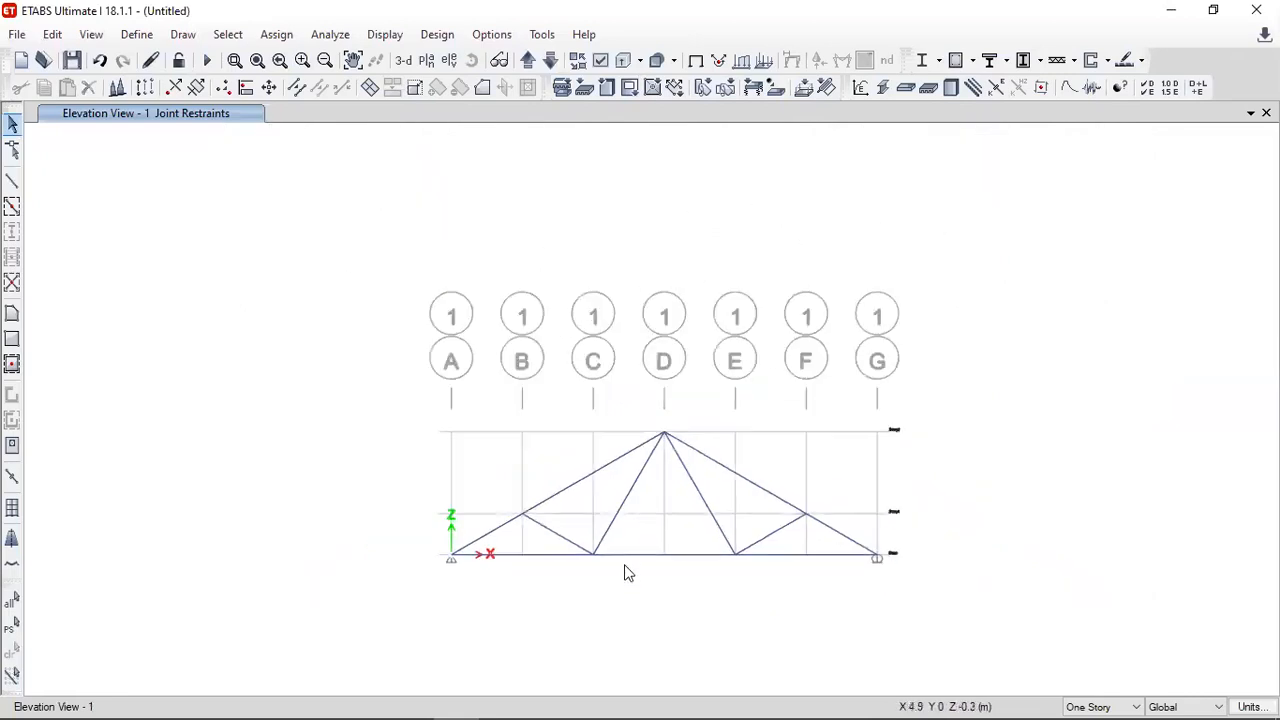
- Turn off the grid system's visibility in the elevation view
{"action": "scroll", "coordinate": [628, 562], "scroll_direction": "up", "scroll_amount": 2}
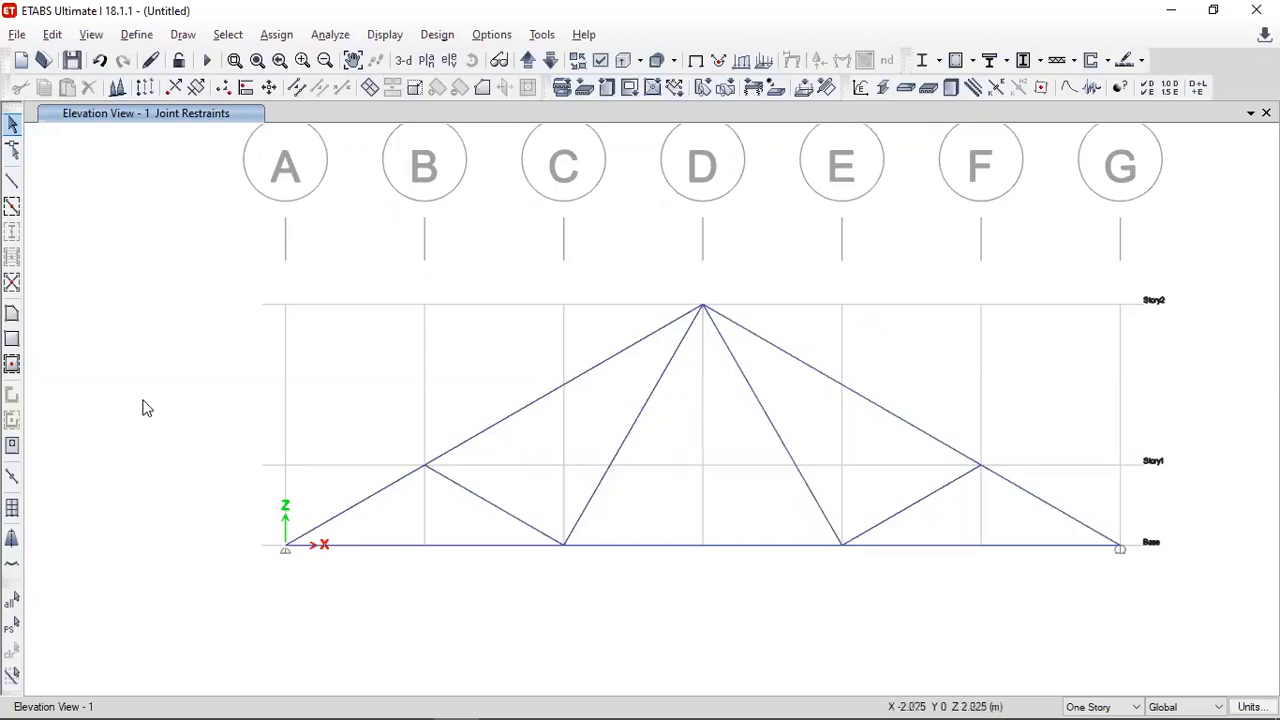
{"action": "right_click", "coordinate": [121, 338]}
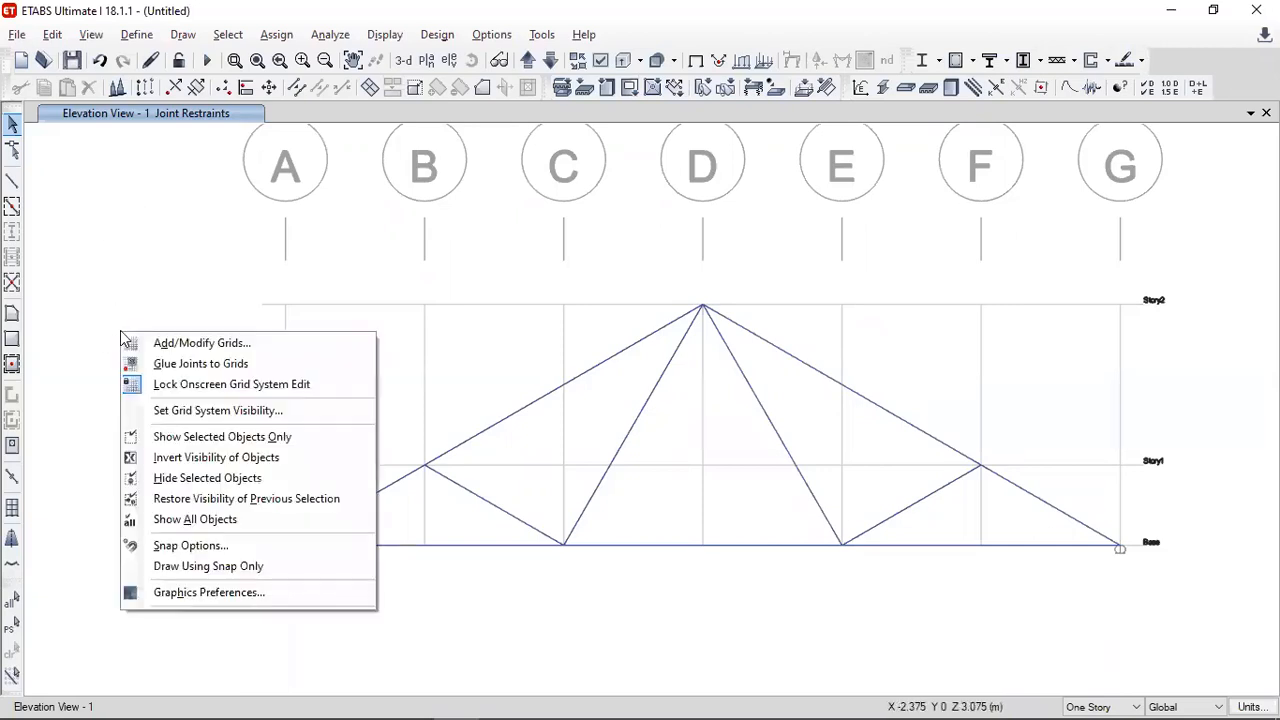
{"action": "left_click", "coordinate": [168, 412]}
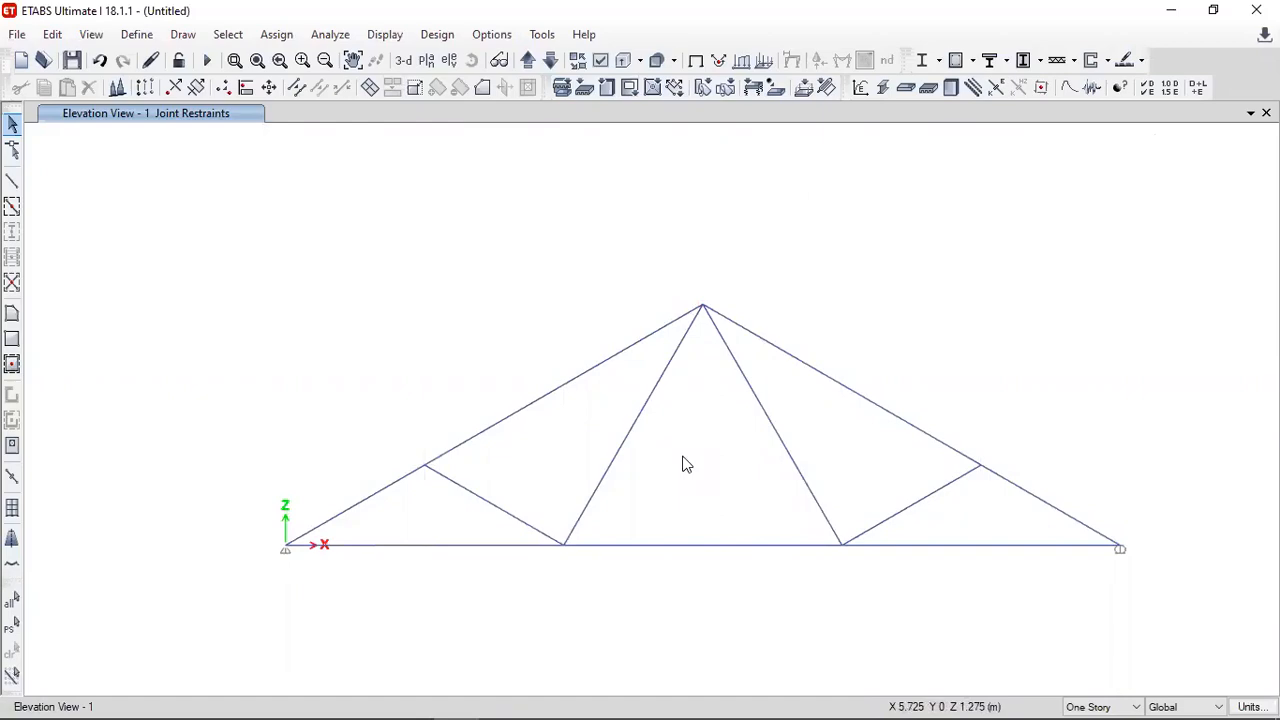
- Review the reference truss problem and check whether the bottom chord is a single frame member, clearing the selection
{"action": "key", "text": "alt+Tab"}
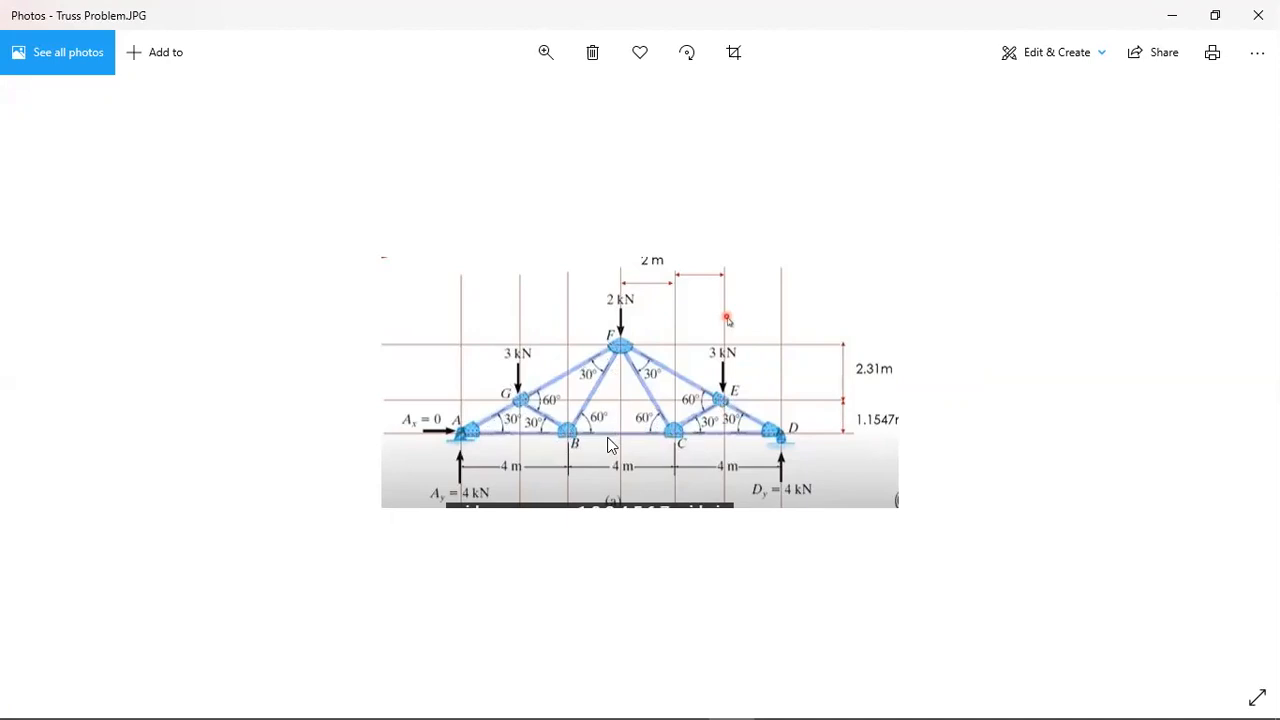
{"action": "key", "text": "alt+Tab"}
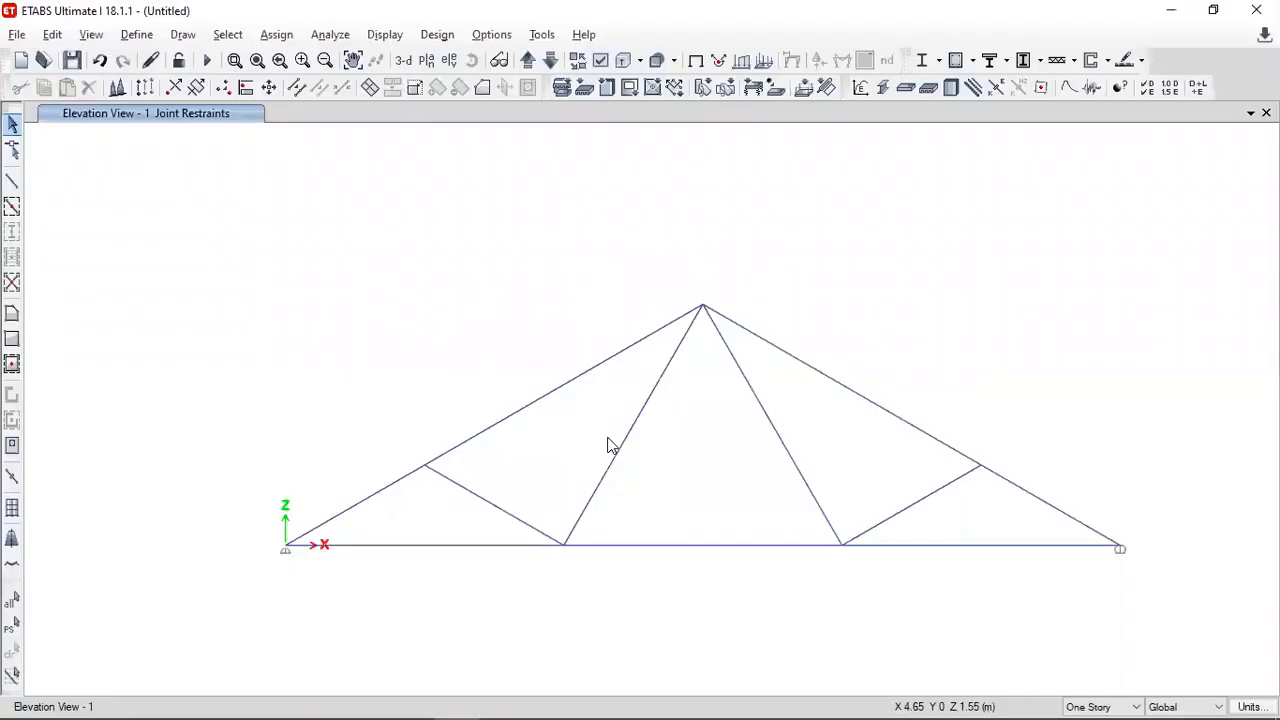
{"action": "left_click", "coordinate": [669, 546]}
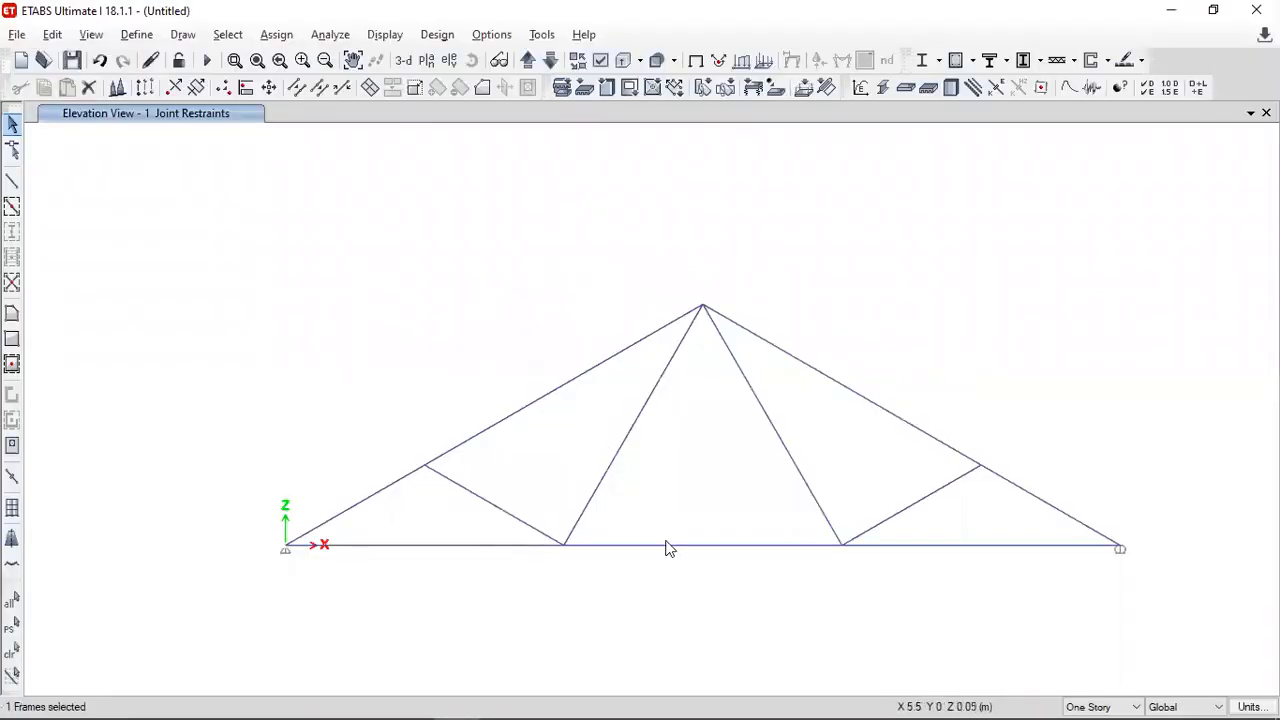
{"action": "left_click", "coordinate": [12, 650]}
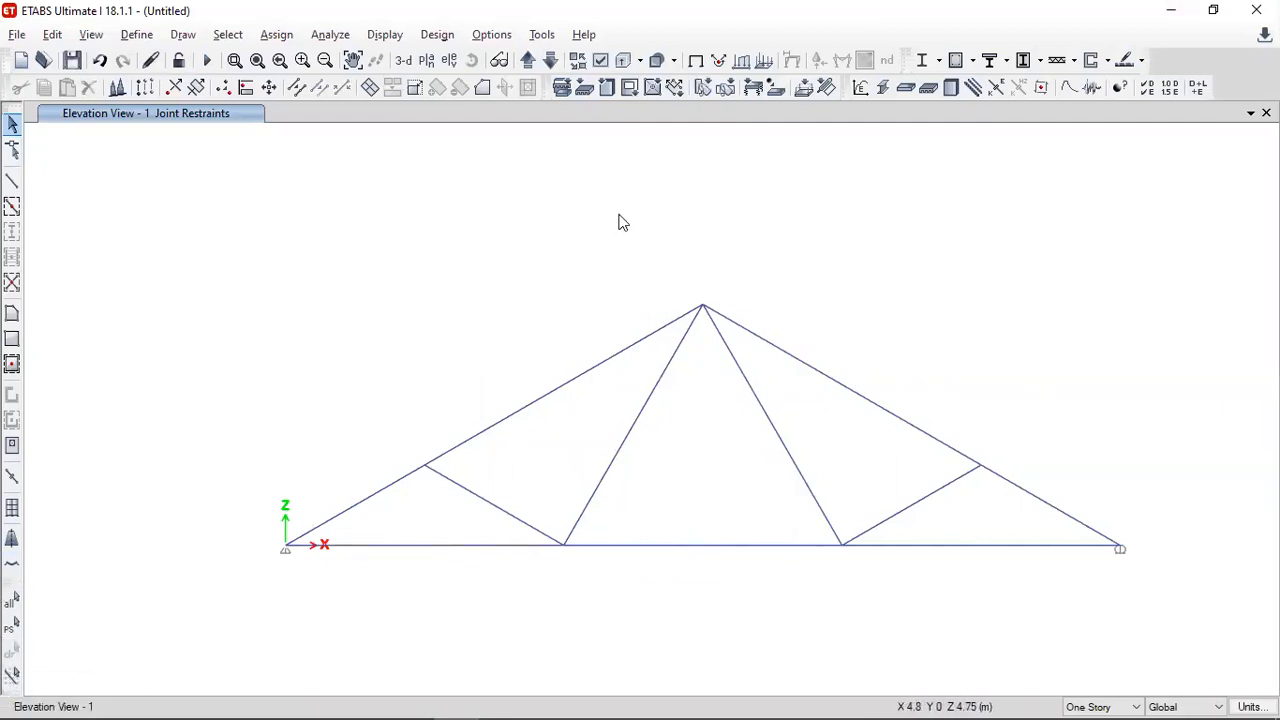
{"action": "left_click", "coordinate": [698, 547]}
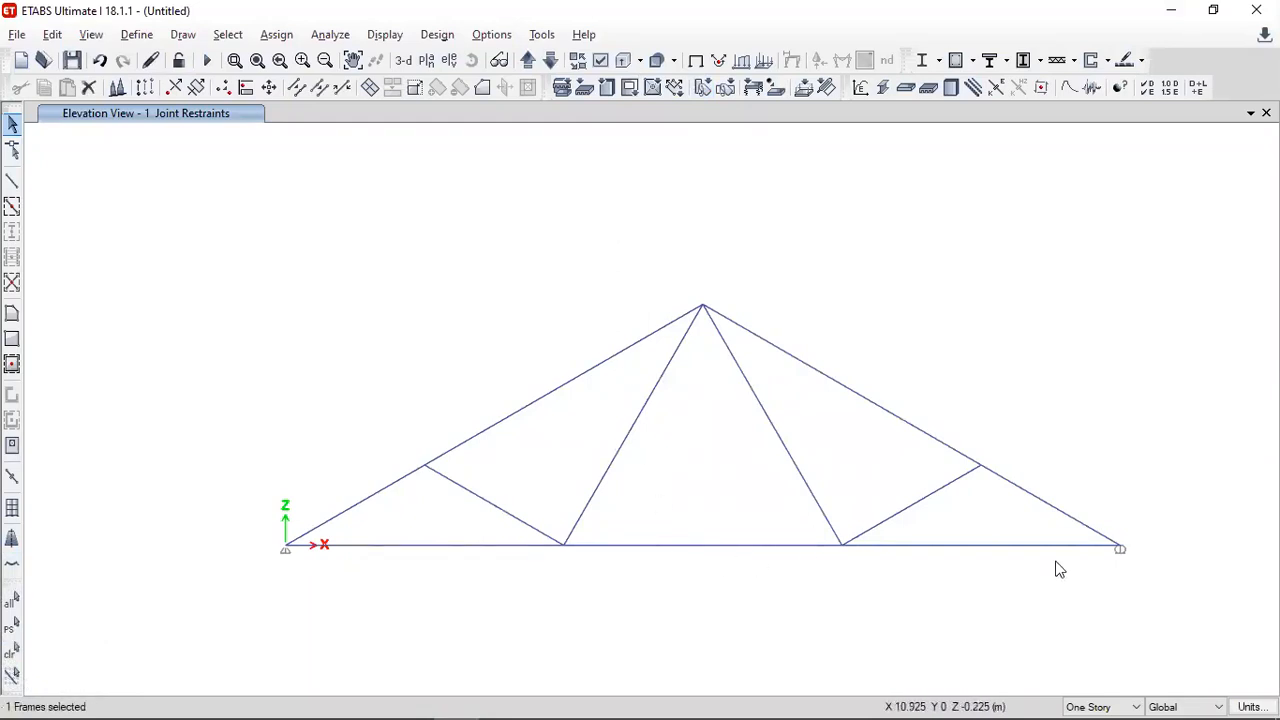
{"action": "mouse_move", "coordinate": [22, 700]}
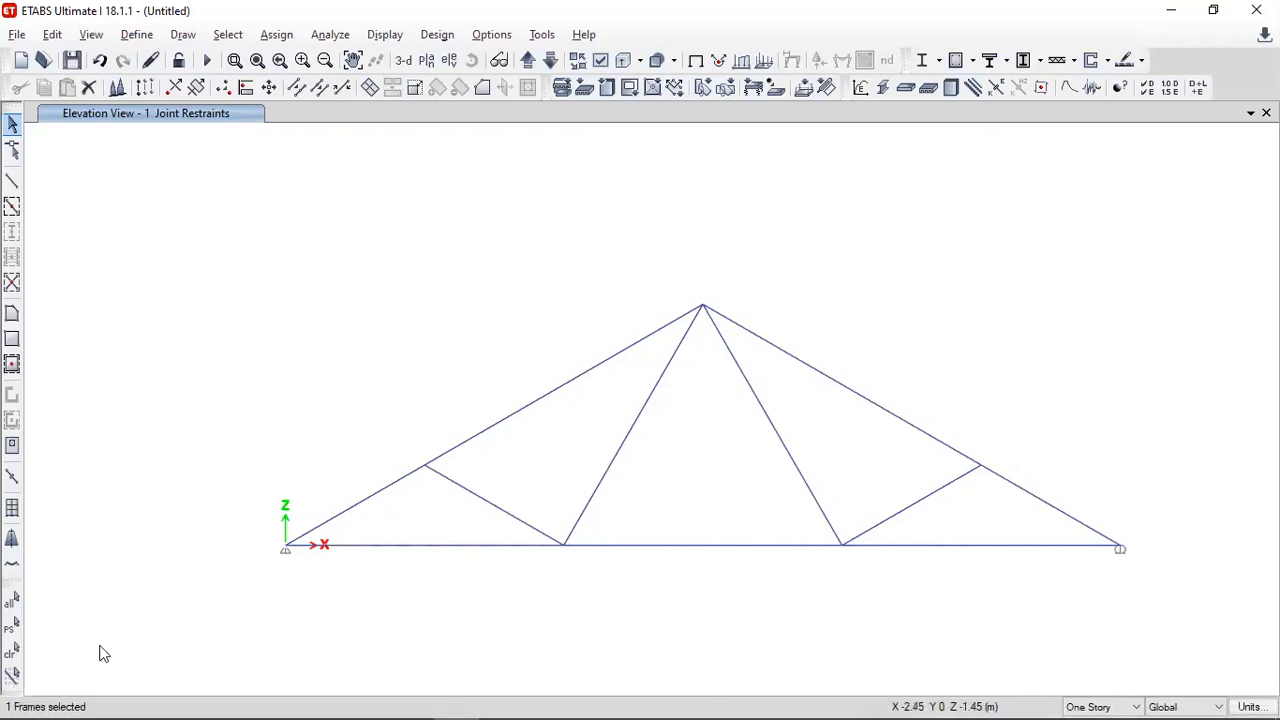
{"action": "left_click", "coordinate": [13, 652]}
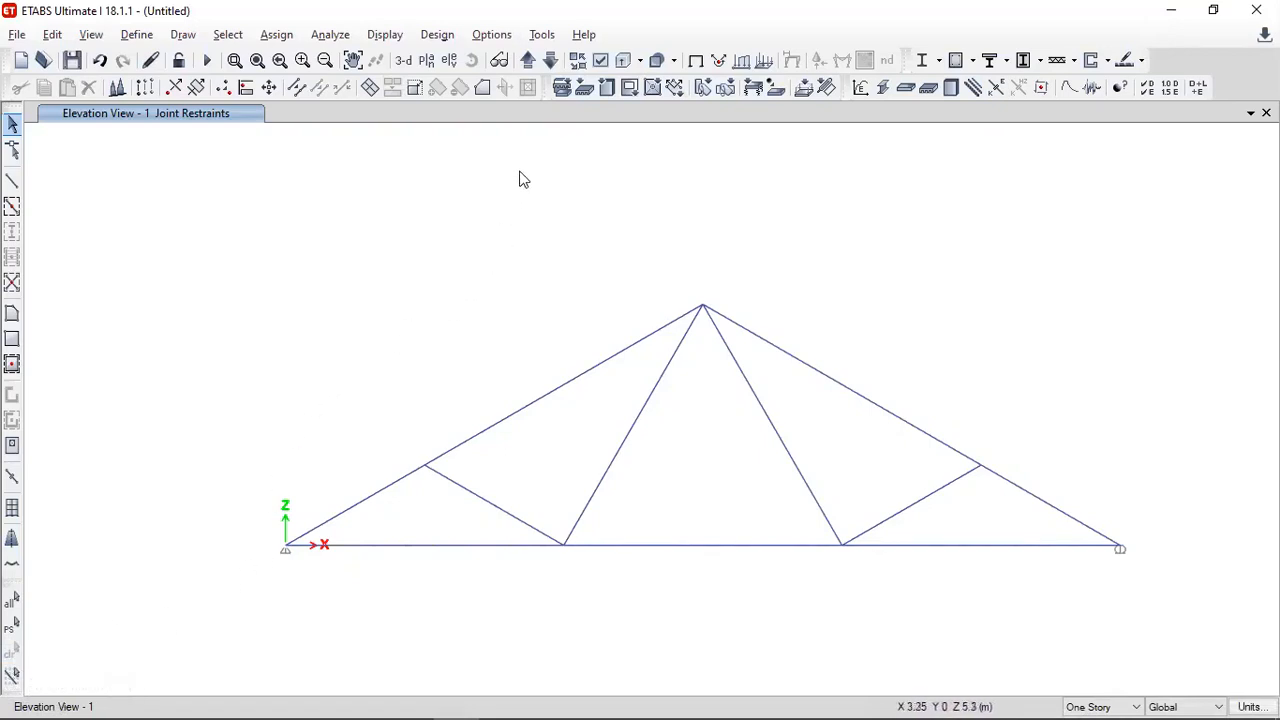
- Switch the display's graphics mode, check how the bottom-chord frame highlights when selected, and clear the selection
{"action": "left_click", "coordinate": [491, 34]}
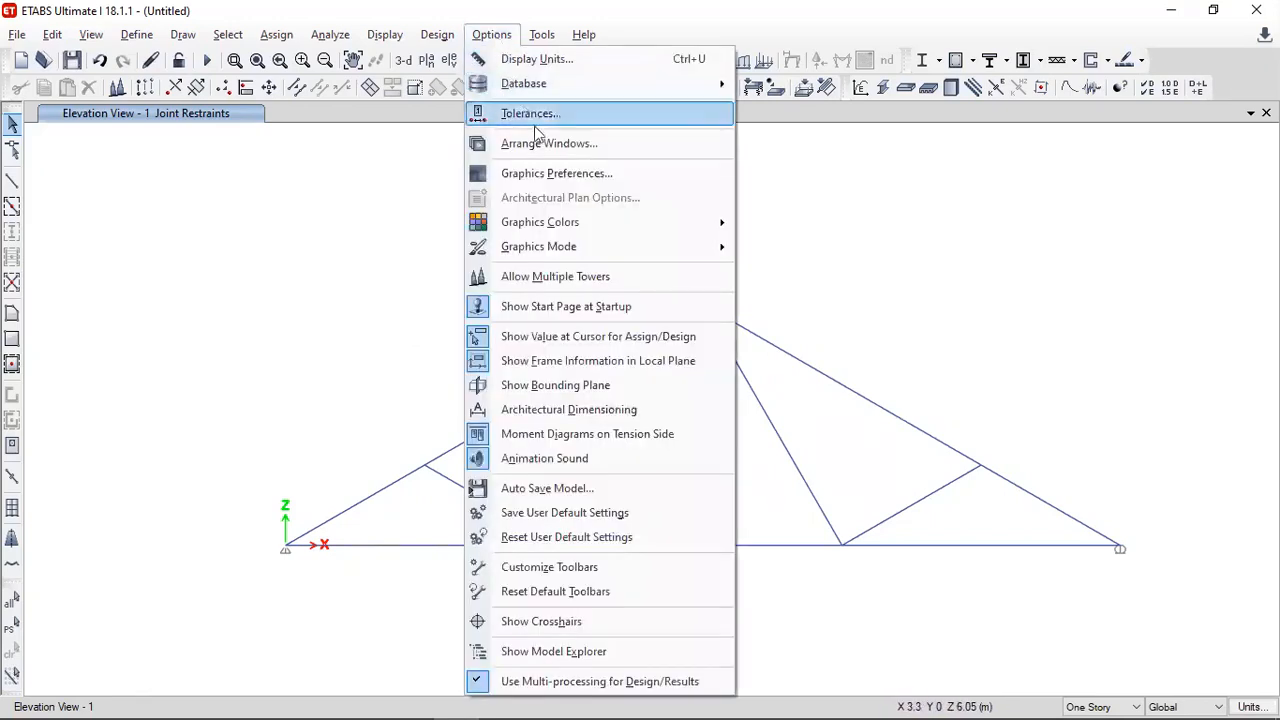
{"action": "mouse_move", "coordinate": [675, 248]}
{"action": "left_click", "coordinate": [778, 244]}
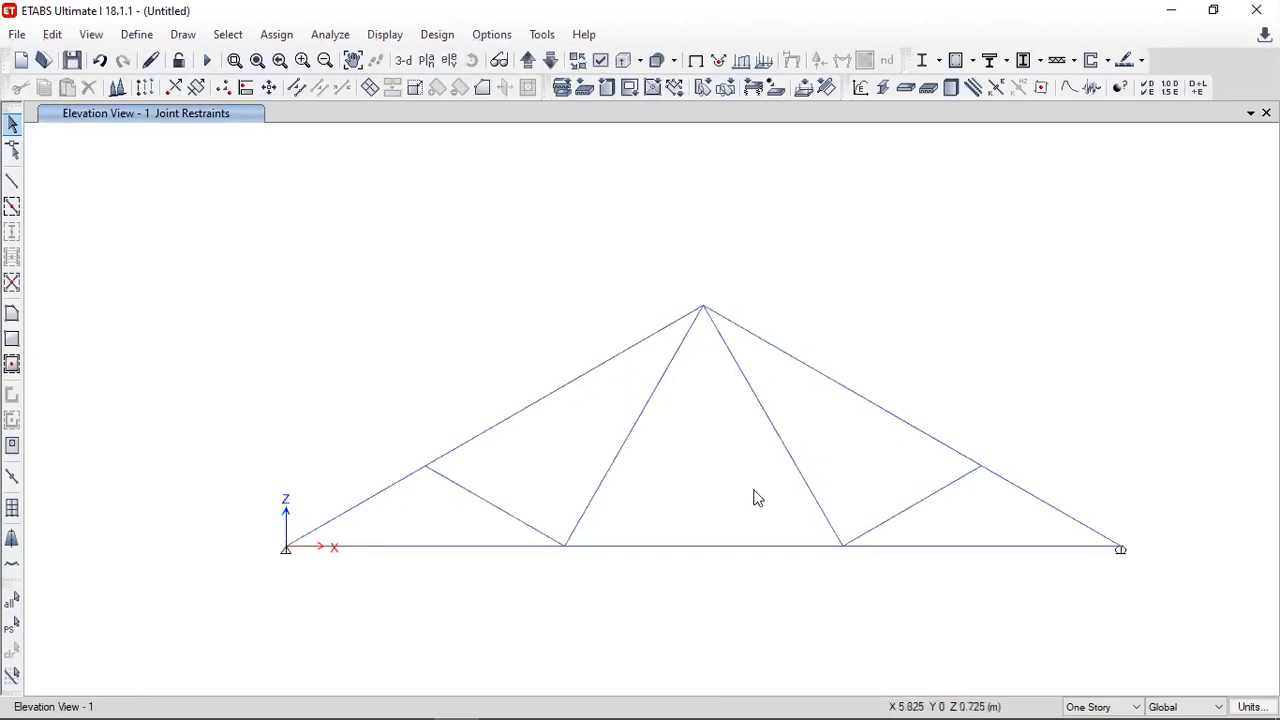
{"action": "left_click", "coordinate": [670, 546]}
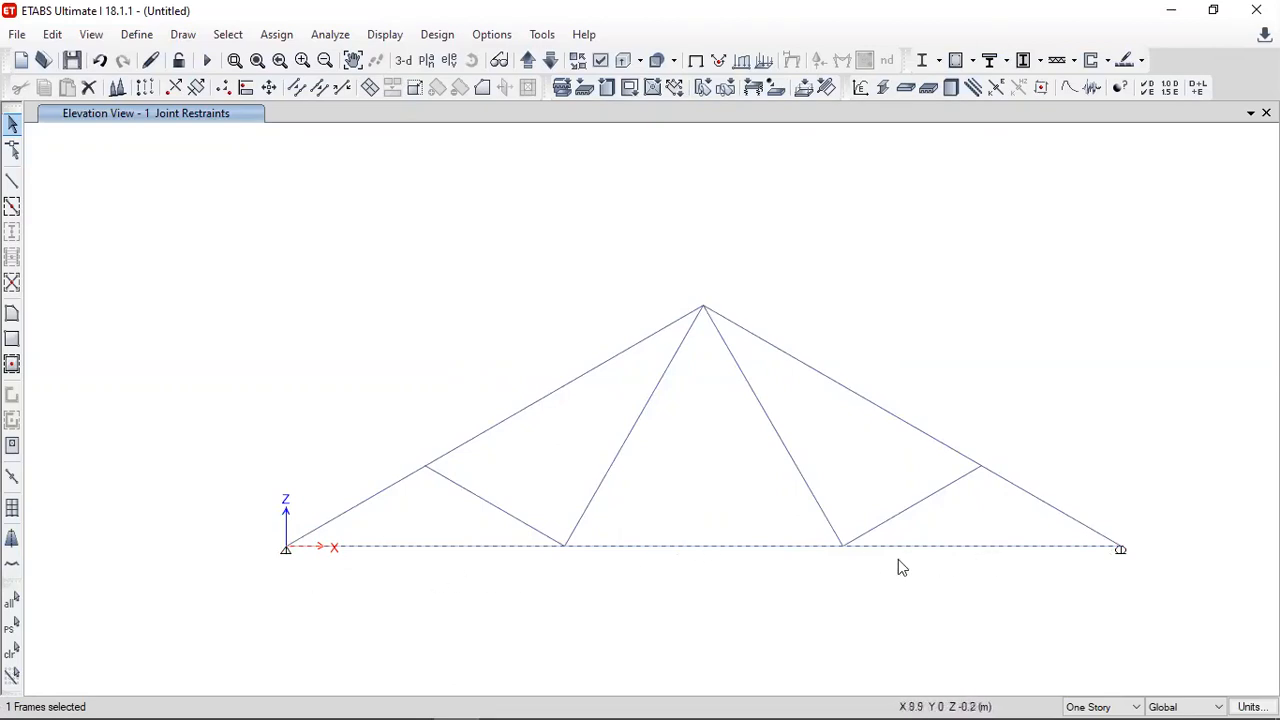
{"action": "left_click", "coordinate": [12, 652]}
- Divide the bottom-chord frame at its two intermediate joints, using Break at Intersections with Selected Frames and Joints
{"action": "left_click", "coordinate": [737, 548]}
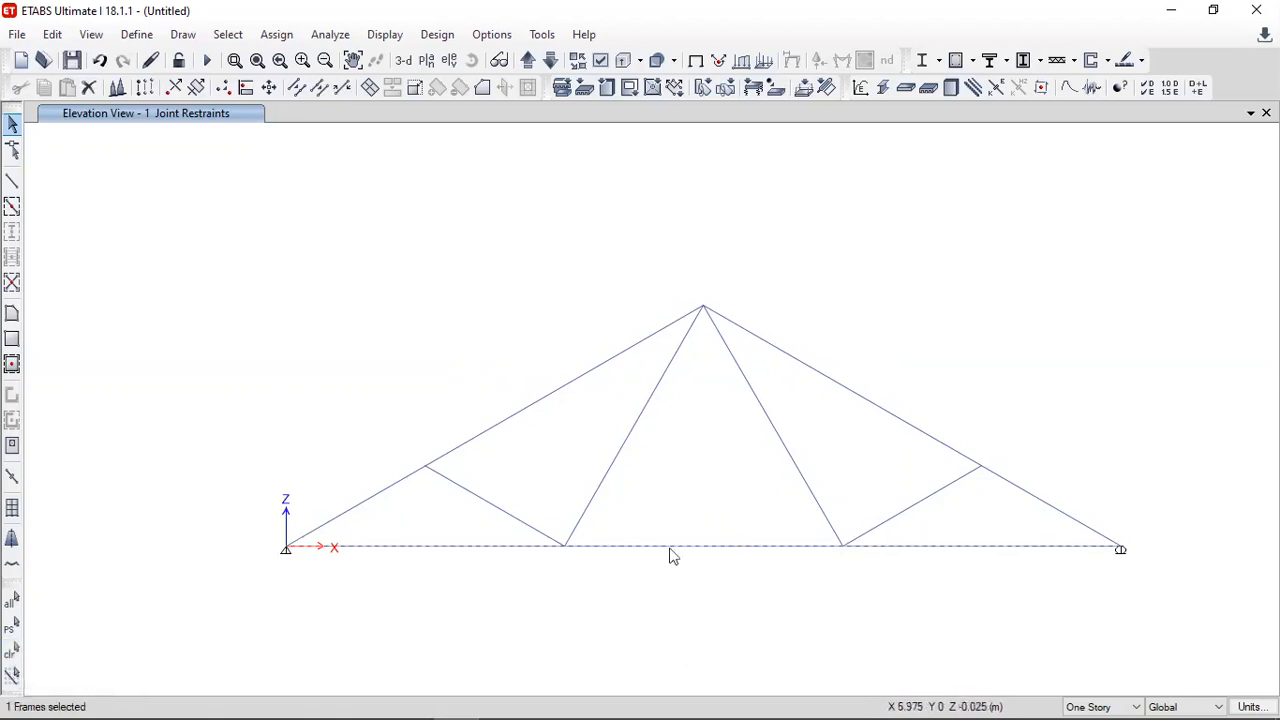
{"action": "left_click", "coordinate": [565, 548]}
{"action": "left_click", "coordinate": [843, 549]}
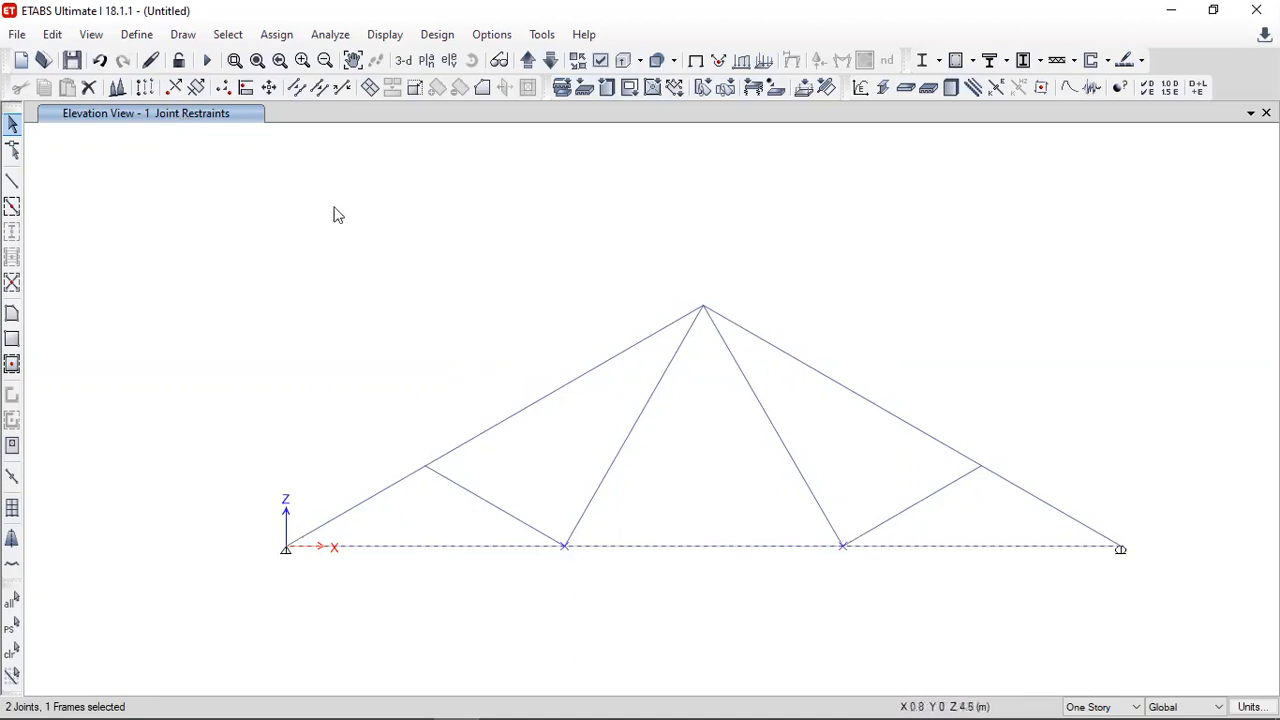
{"action": "left_click", "coordinate": [52, 34]}
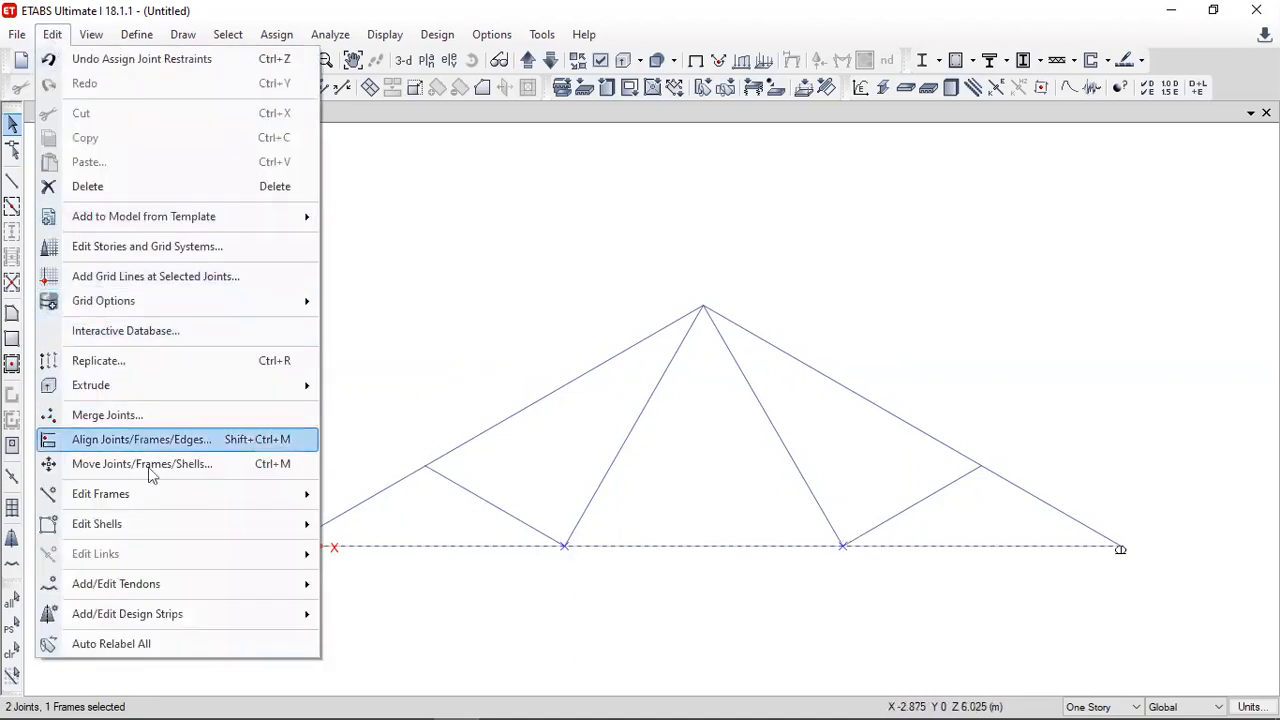
{"action": "mouse_move", "coordinate": [175, 507]}
{"action": "left_click", "coordinate": [356, 495]}
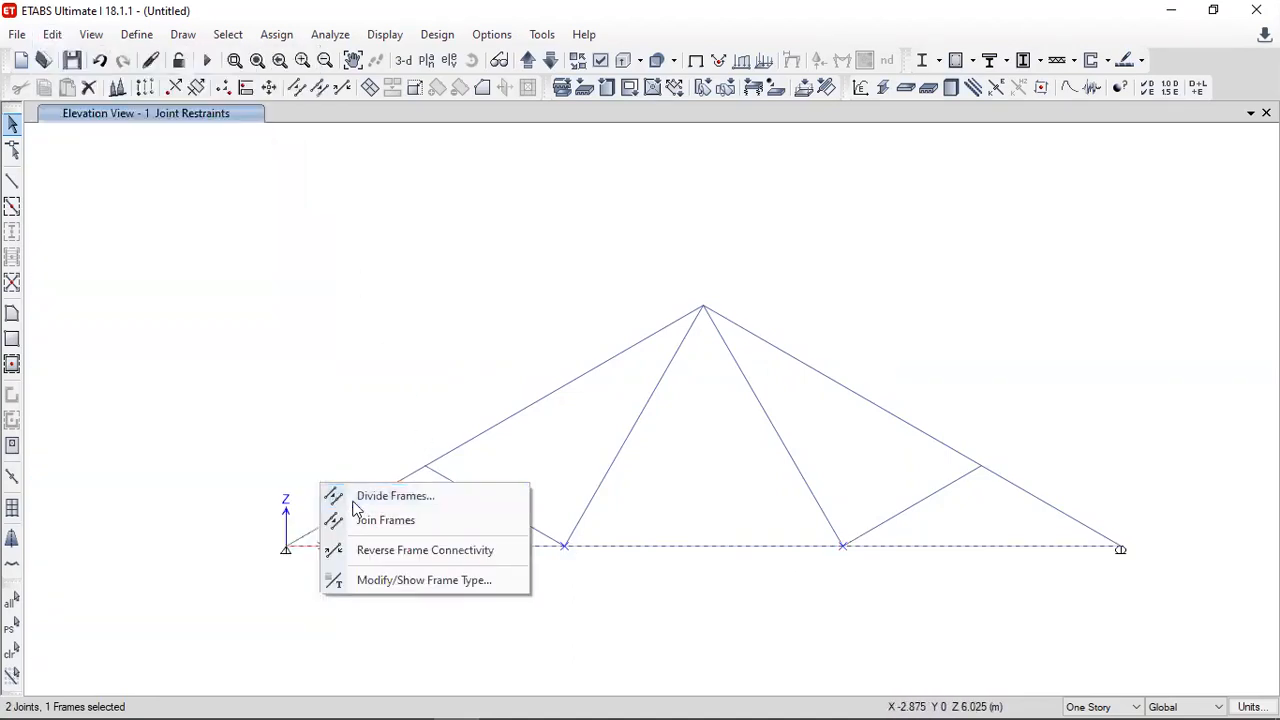
{"action": "left_click_drag", "start_coordinate": [577, 259], "coordinate": [249, 159]}
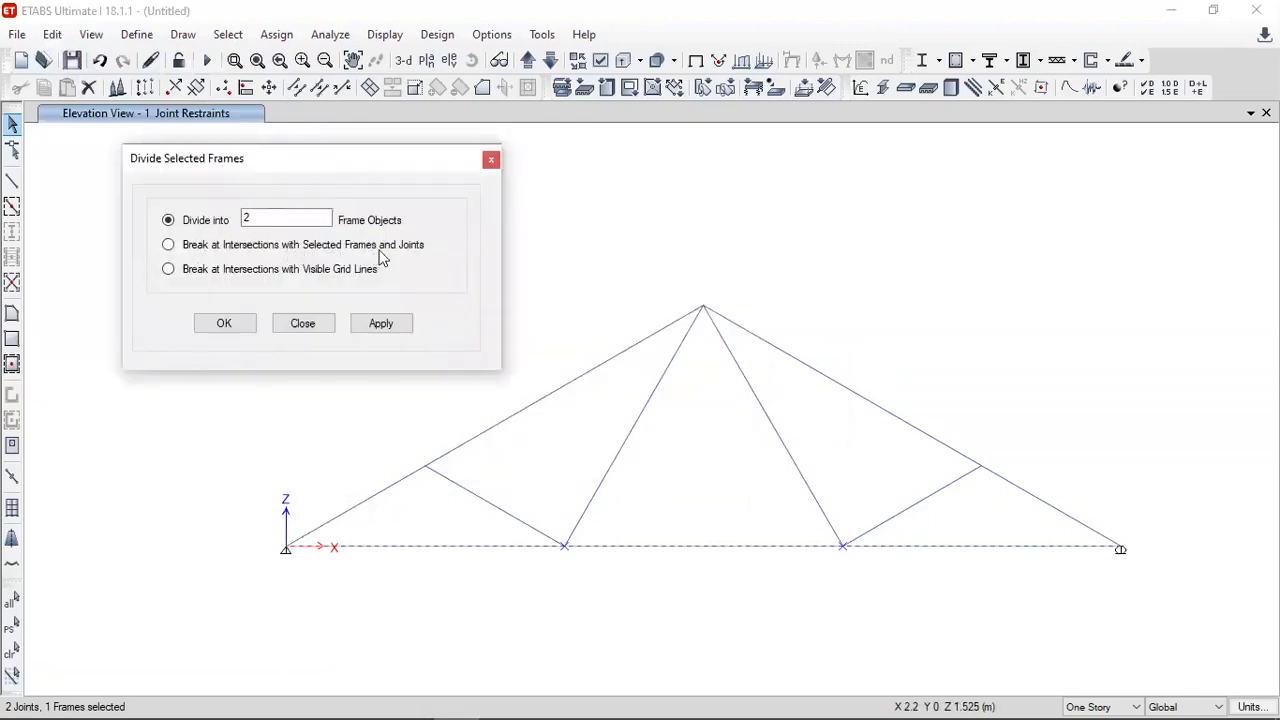
{"action": "left_click", "coordinate": [168, 245]}
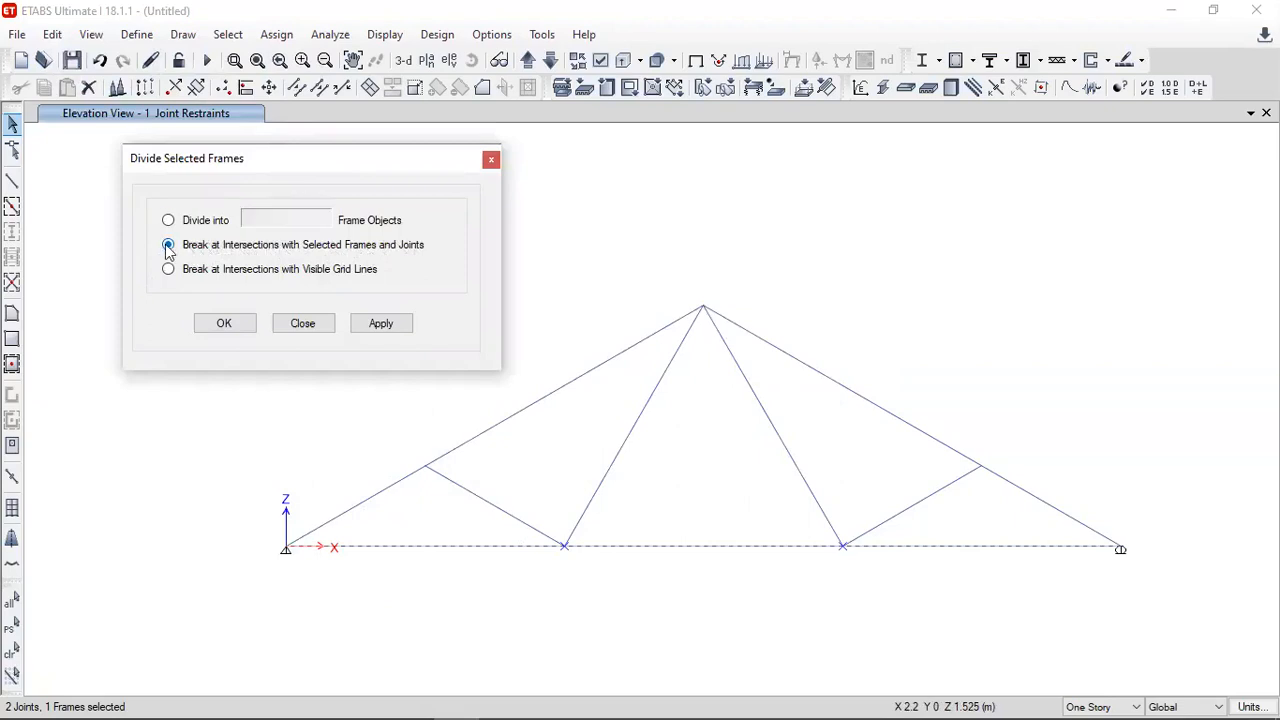
{"action": "left_click", "coordinate": [380, 325]}
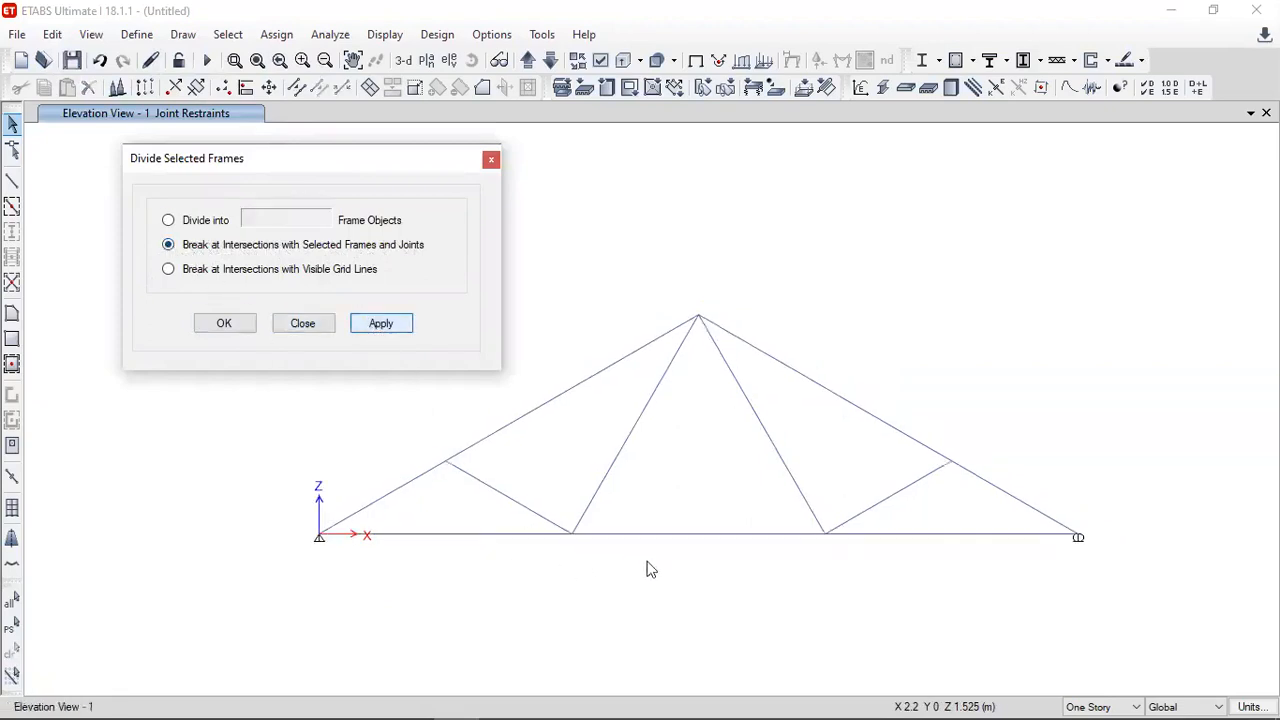
- Check the division of the bottom chord by selecting and deselecting its individual segments
{"action": "left_click", "coordinate": [673, 537]}
{"action": "left_click", "coordinate": [551, 536]}
{"action": "left_click", "coordinate": [613, 532]}
{"action": "left_click", "coordinate": [566, 536]}
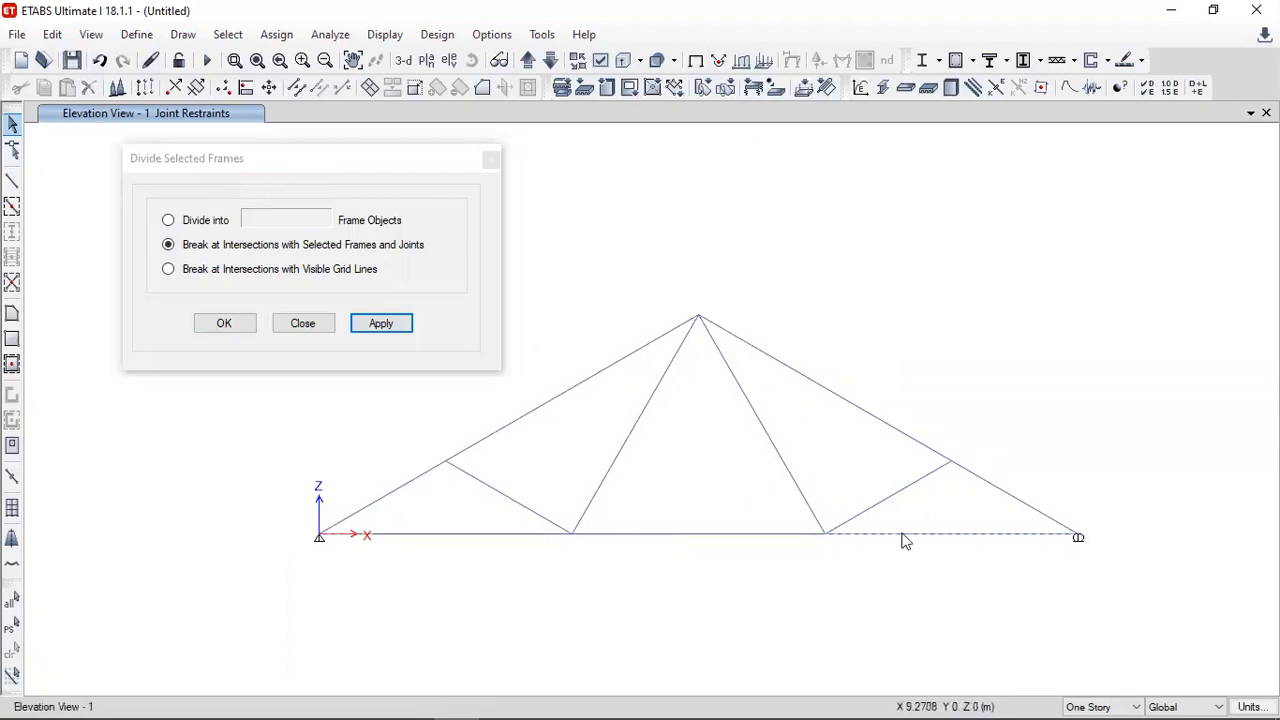
- Divide both sloping top-chord frames at their intermediate joints, breaking them at intersections with the selected frames and joints
{"action": "left_click", "coordinate": [972, 485]}
{"action": "left_click", "coordinate": [952, 461]}
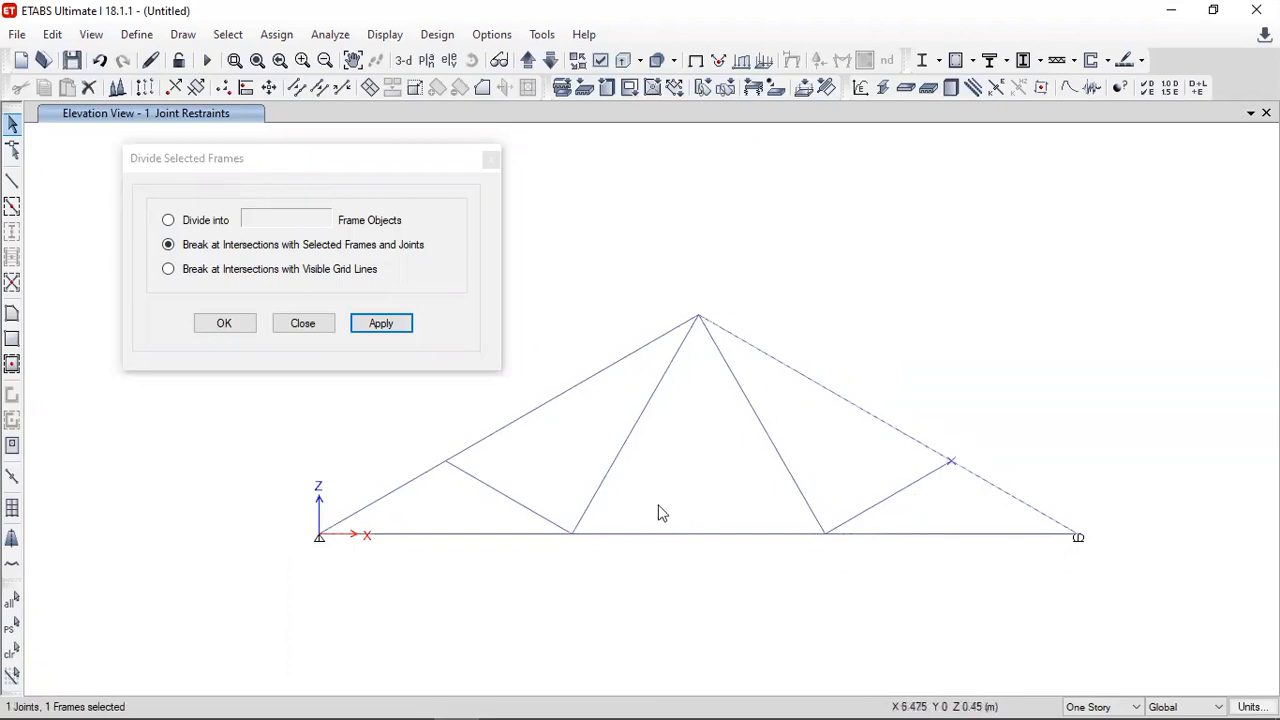
{"action": "left_click", "coordinate": [509, 425]}
{"action": "left_click", "coordinate": [447, 462]}
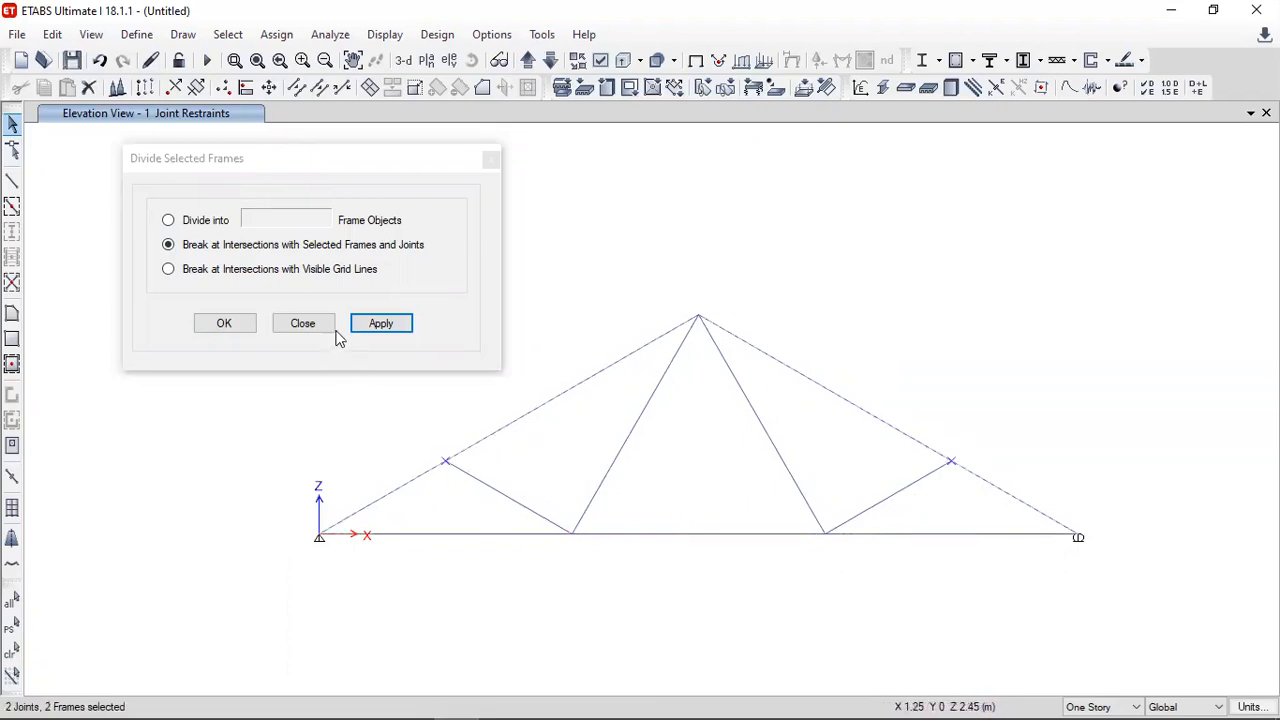
{"action": "left_click", "coordinate": [372, 326]}
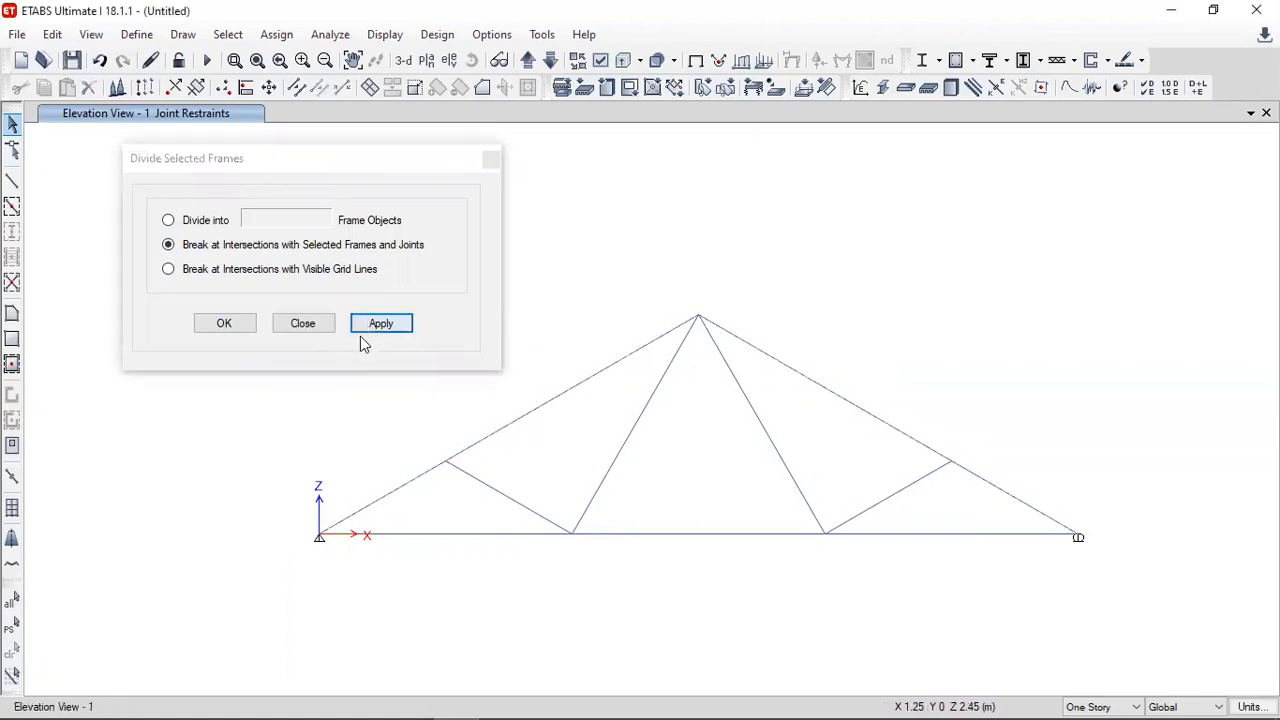
{"action": "left_click", "coordinate": [301, 323]}
- Check that the divided top-chord and bottom-chord segments can each be selected individually
{"action": "left_click", "coordinate": [529, 414]}
{"action": "left_click", "coordinate": [416, 482]}
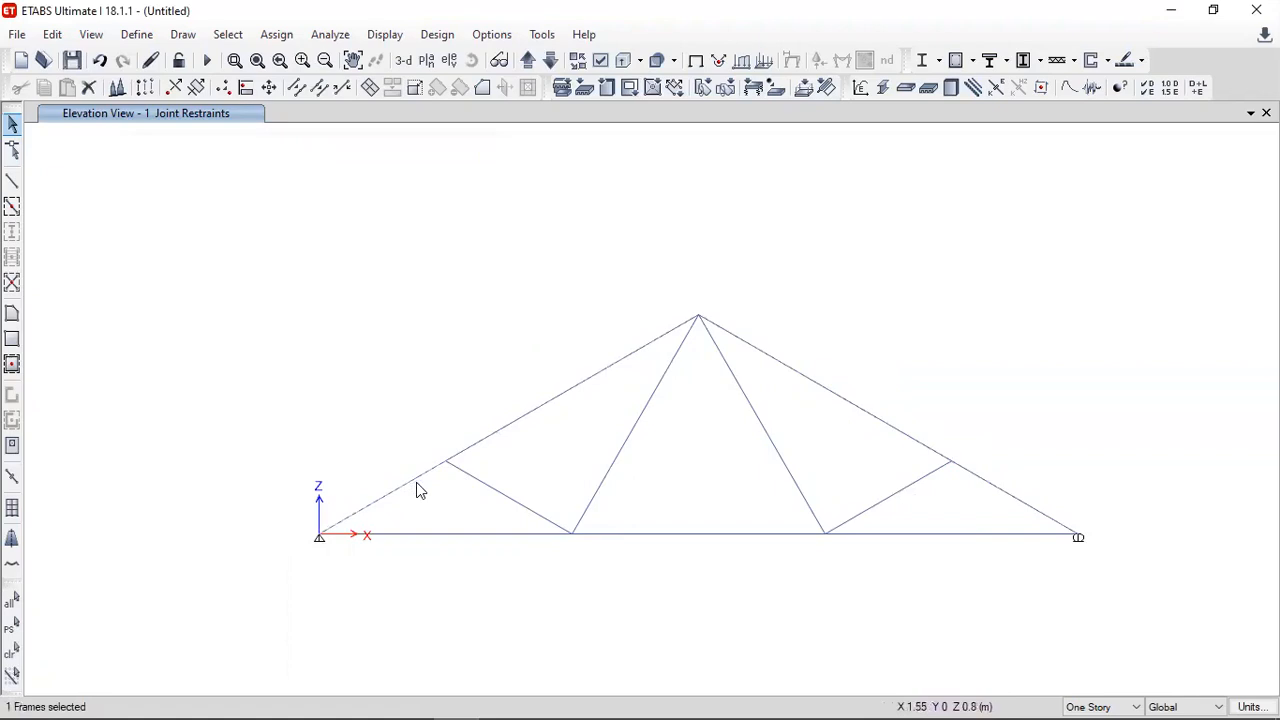
{"action": "left_click", "coordinate": [424, 482]}
{"action": "left_click", "coordinate": [481, 536]}
{"action": "left_click", "coordinate": [481, 536]}
{"action": "left_click", "coordinate": [648, 535]}
{"action": "left_click", "coordinate": [648, 535]}
{"action": "left_click", "coordinate": [935, 537]}
{"action": "left_click", "coordinate": [935, 537]}
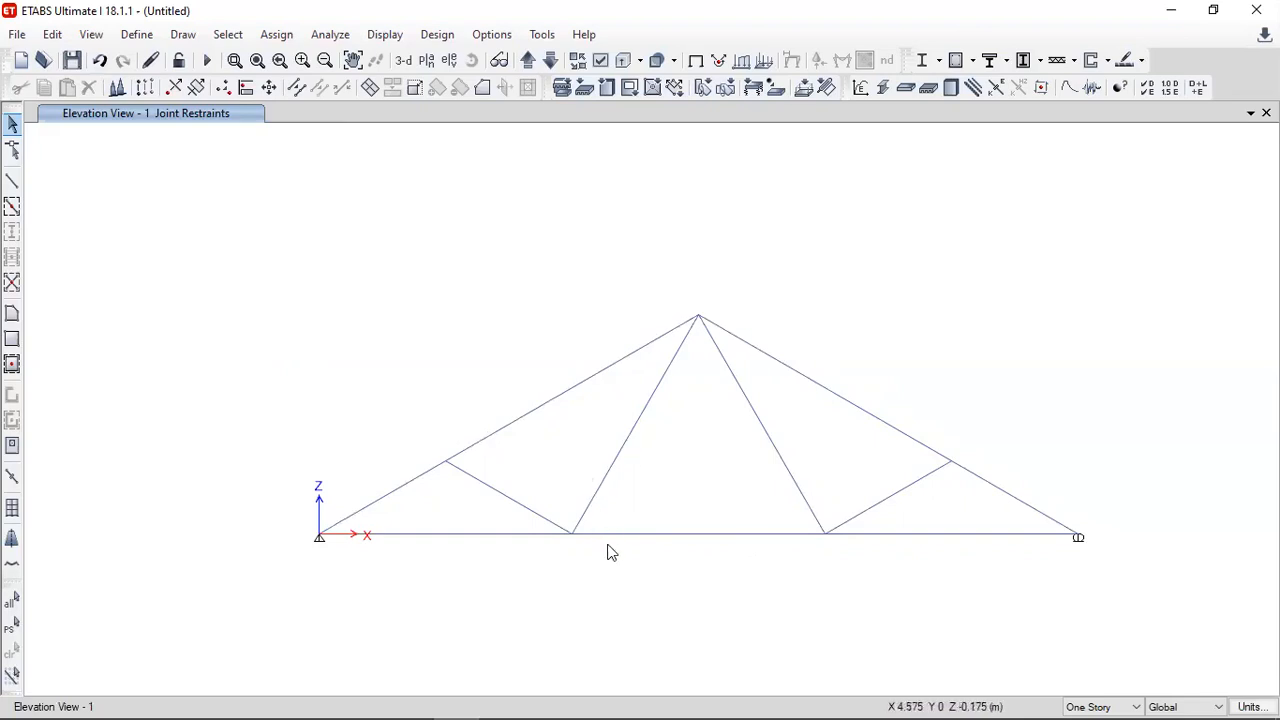
- Consult the joint loads in the reference truss problem and select the two intermediate top-chord joints that carry 3 kN
{"action": "key", "text": "alt+Tab"}
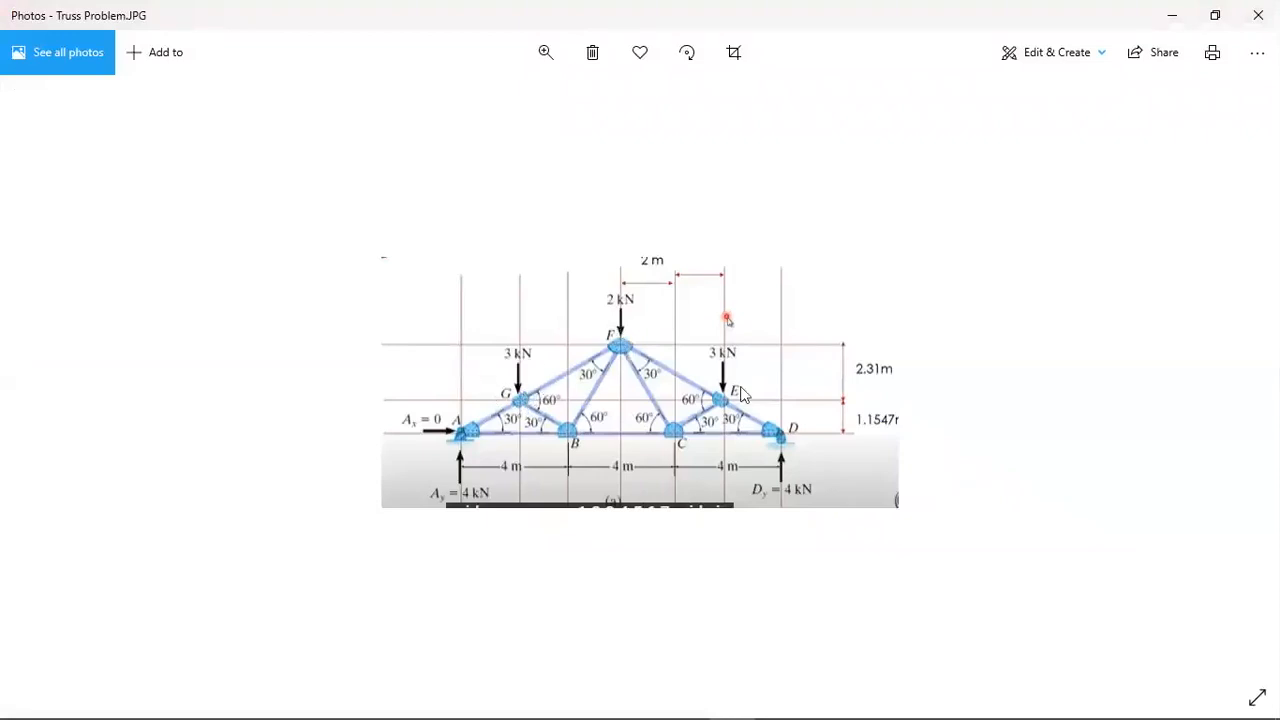
{"action": "key", "text": "alt+Tab"}
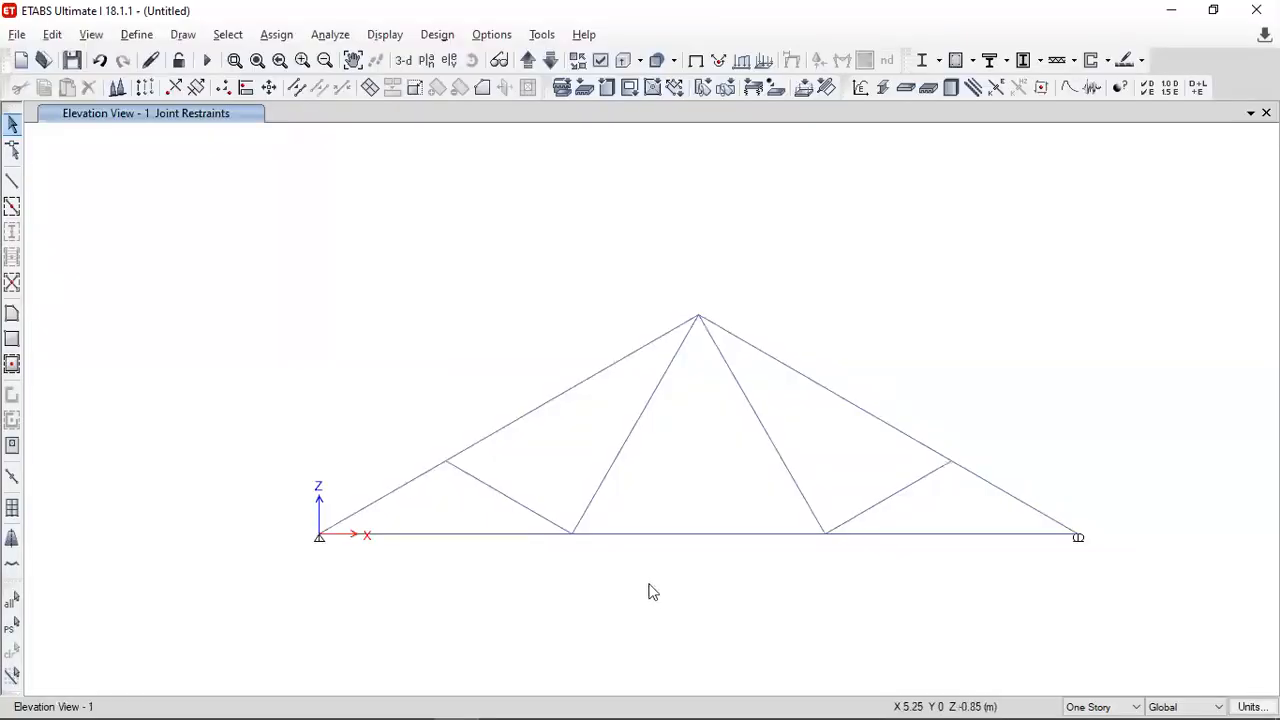
{"action": "left_click", "coordinate": [447, 460]}
{"action": "left_click", "coordinate": [951, 461]}
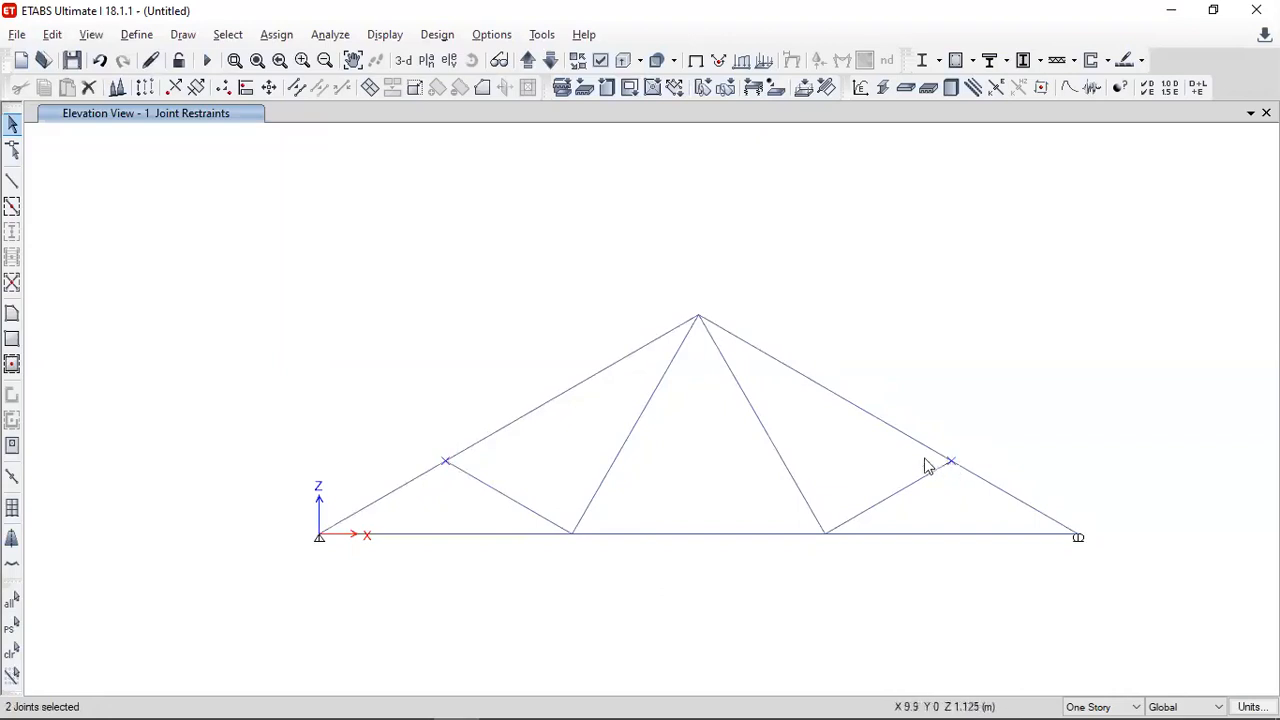
{"action": "left_click", "coordinate": [274, 35]}
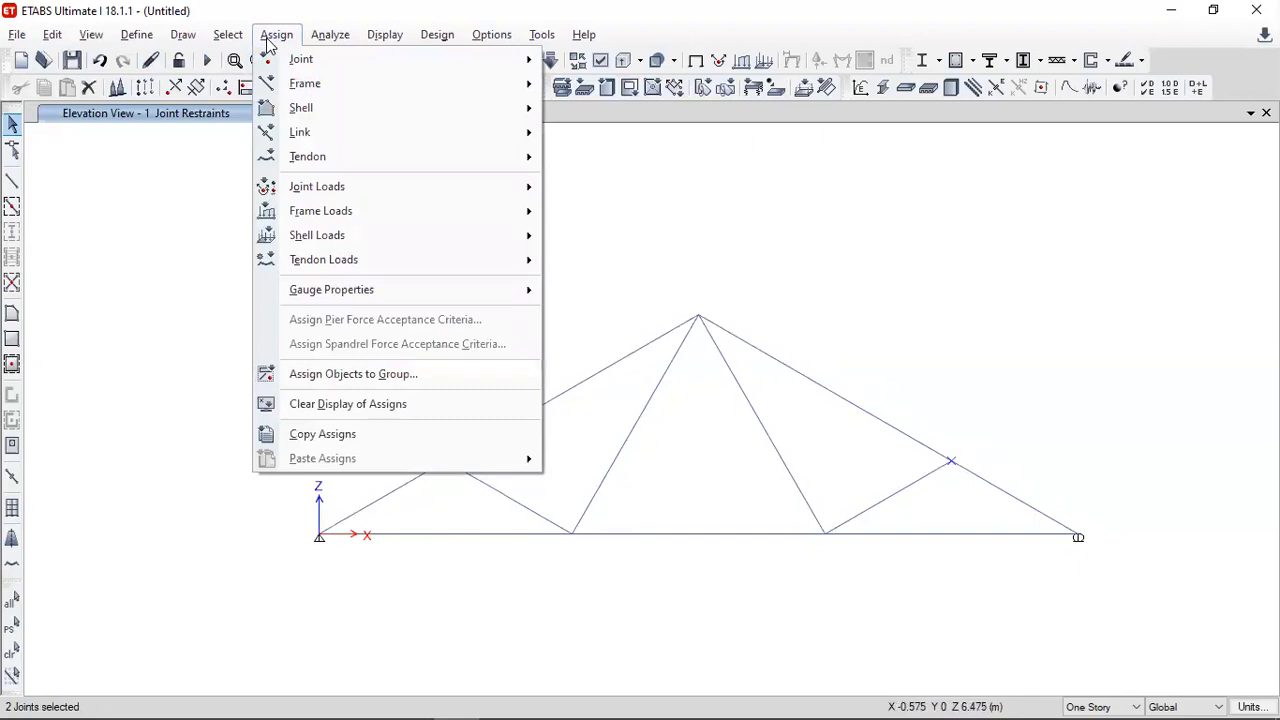
{"action": "left_click", "coordinate": [272, 36]}
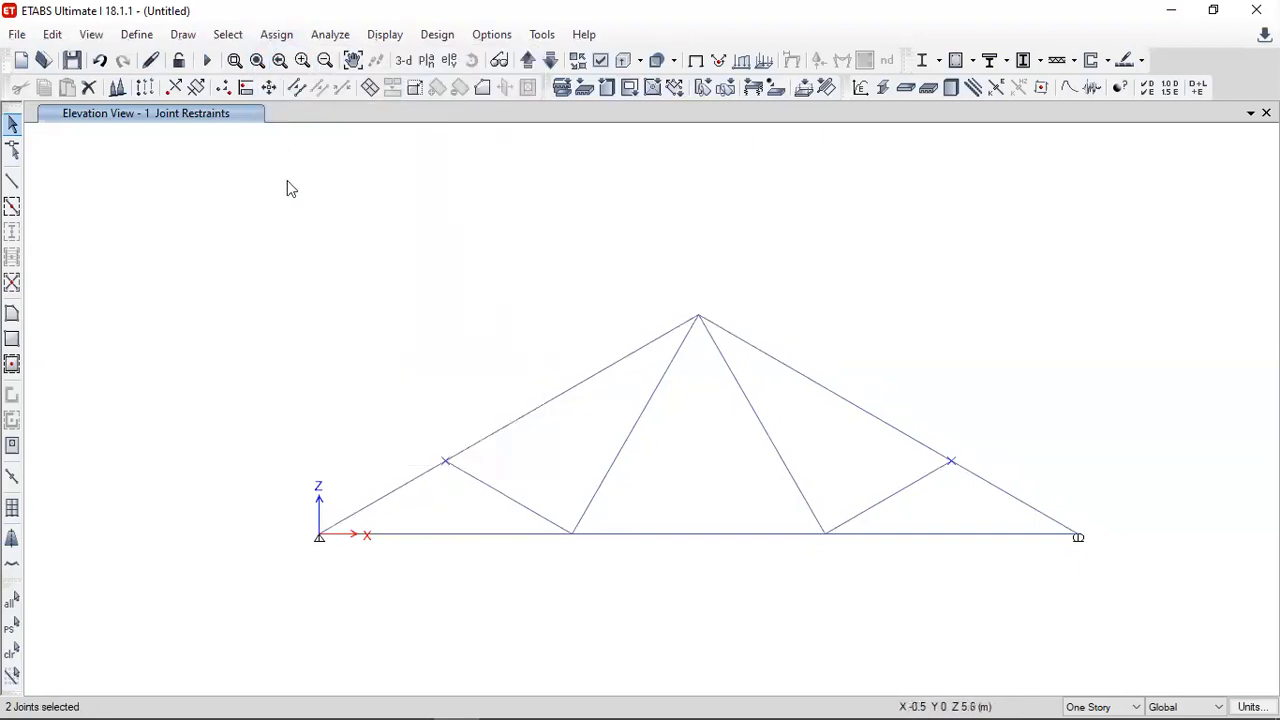
- Set the self-weight multiplier of the Dead load pattern to 0
{"action": "left_click", "coordinate": [138, 36]}
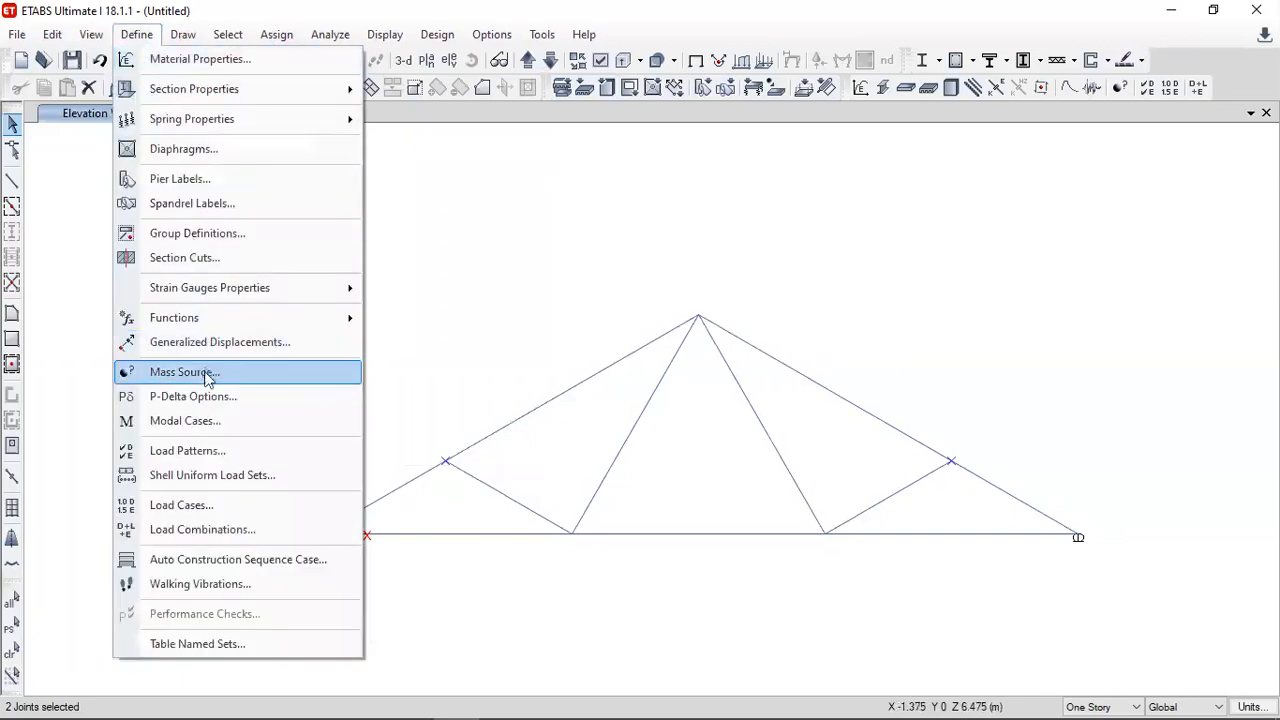
{"action": "left_click", "coordinate": [229, 450]}
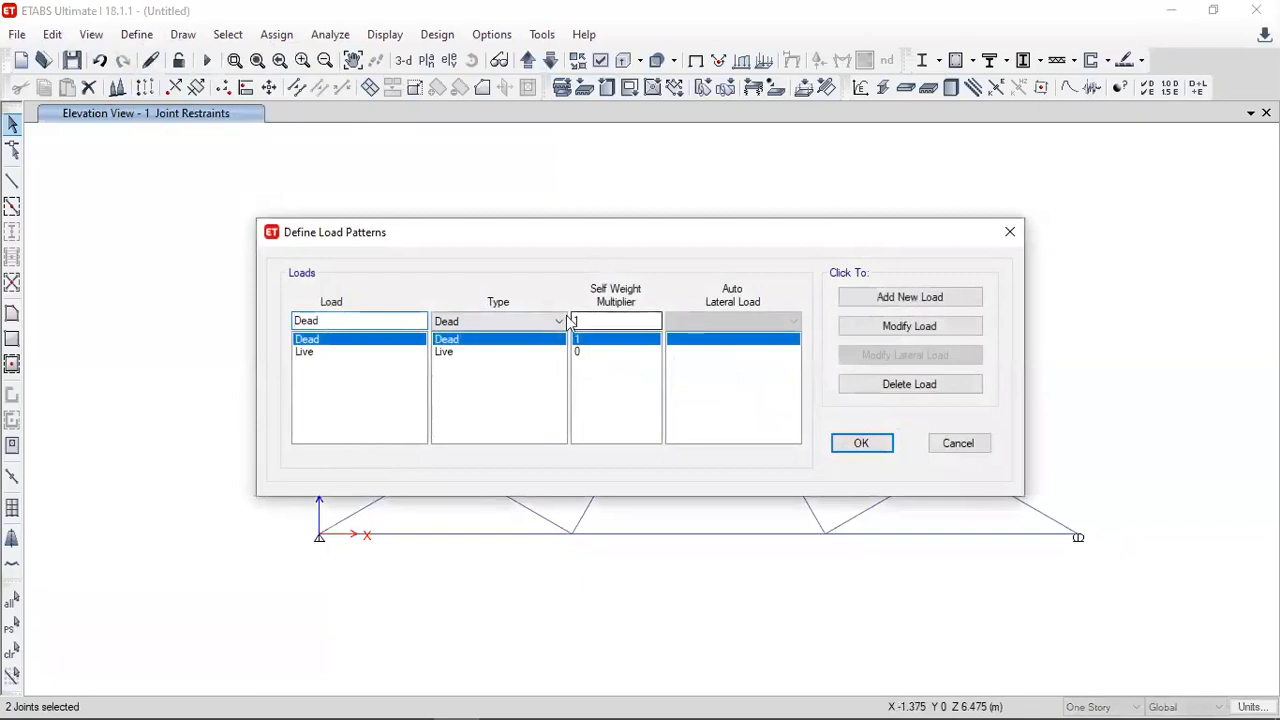
{"action": "double_click", "coordinate": [609, 322]}
{"action": "type", "text": "0"}
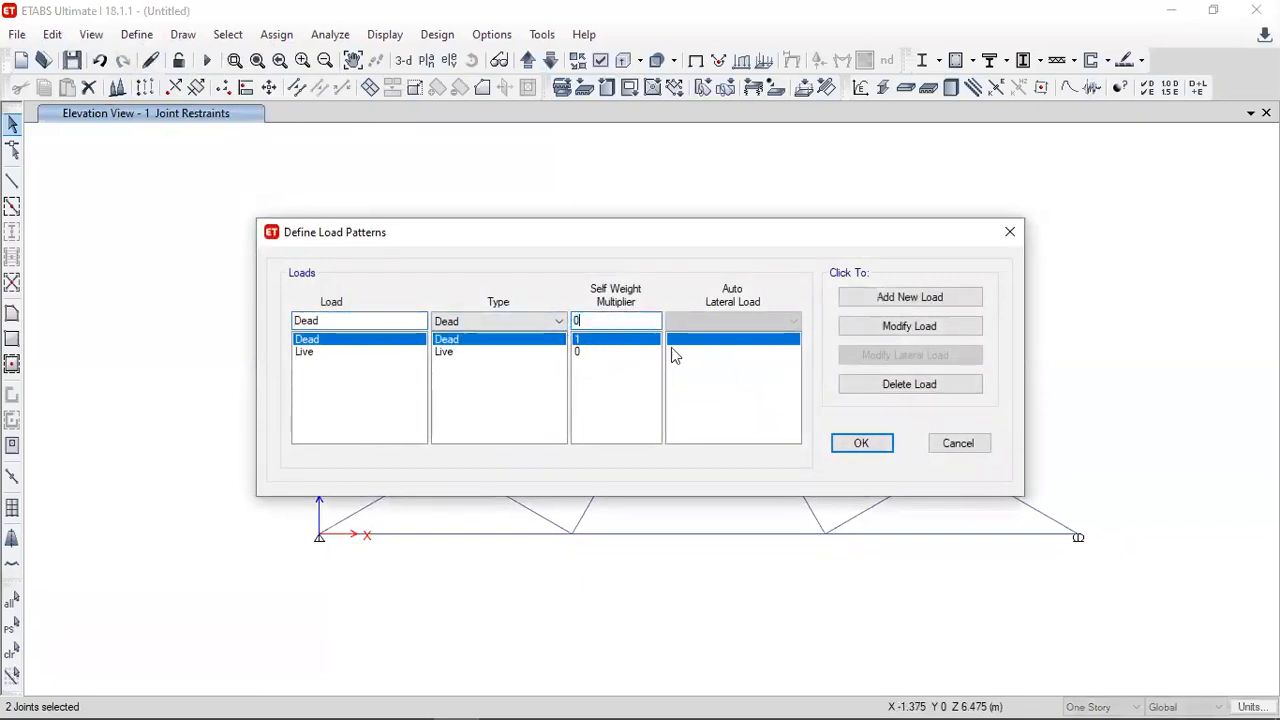
{"action": "left_click", "coordinate": [879, 326]}
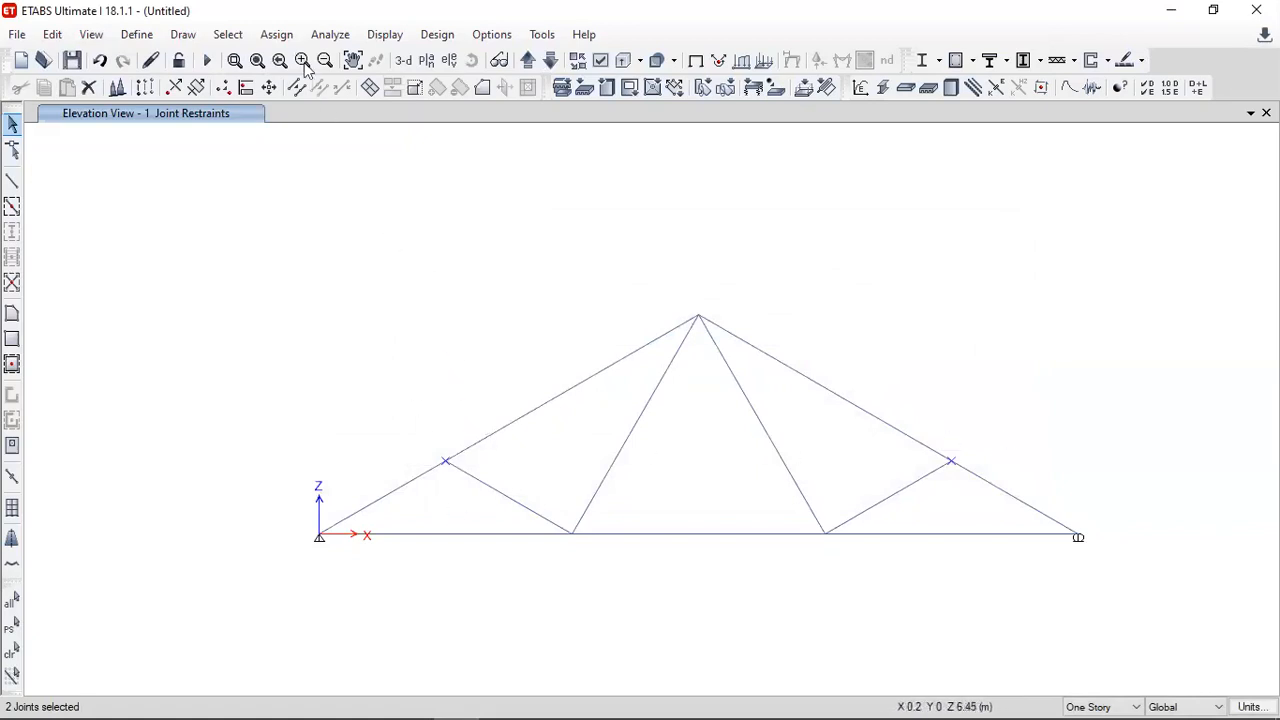
- Assign a joint force of -3 kN in Global Z under the Dead pattern to the two selected top-chord joints
{"action": "left_click", "coordinate": [277, 35]}
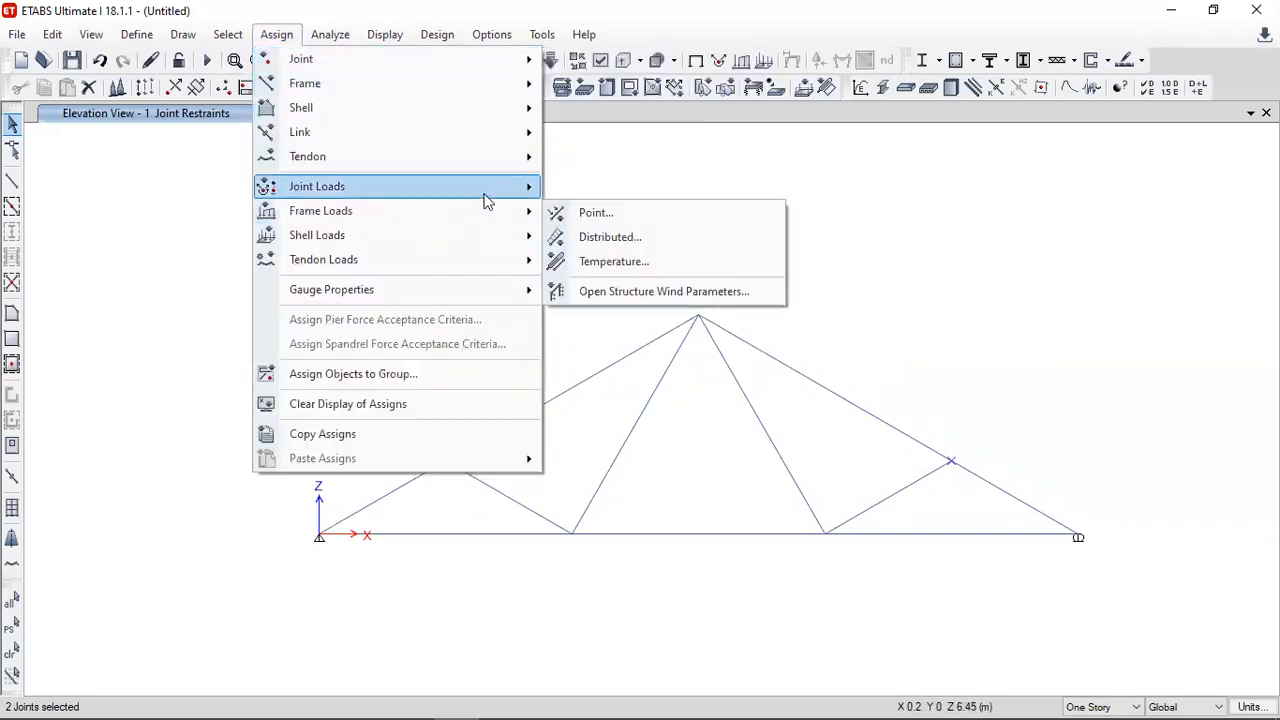
{"action": "mouse_move", "coordinate": [486, 192]}
{"action": "left_click", "coordinate": [600, 190]}
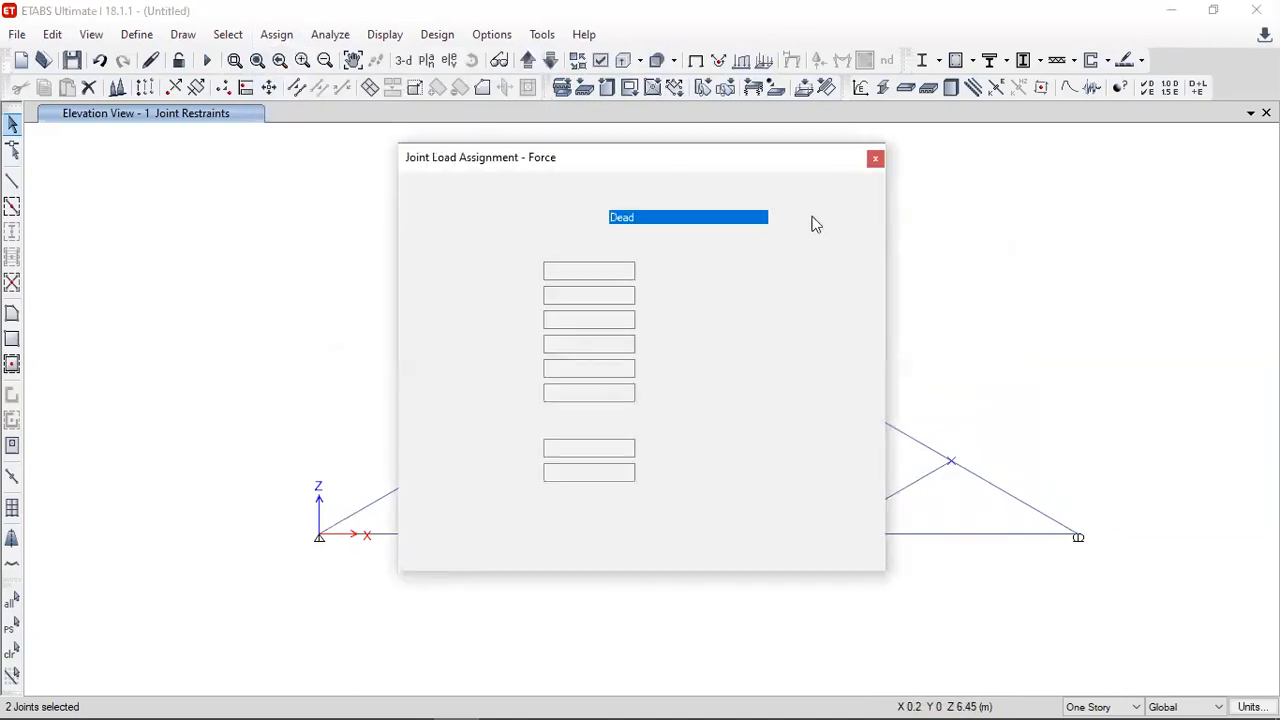
{"action": "left_click_drag", "start_coordinate": [778, 158], "coordinate": [1127, 144]}
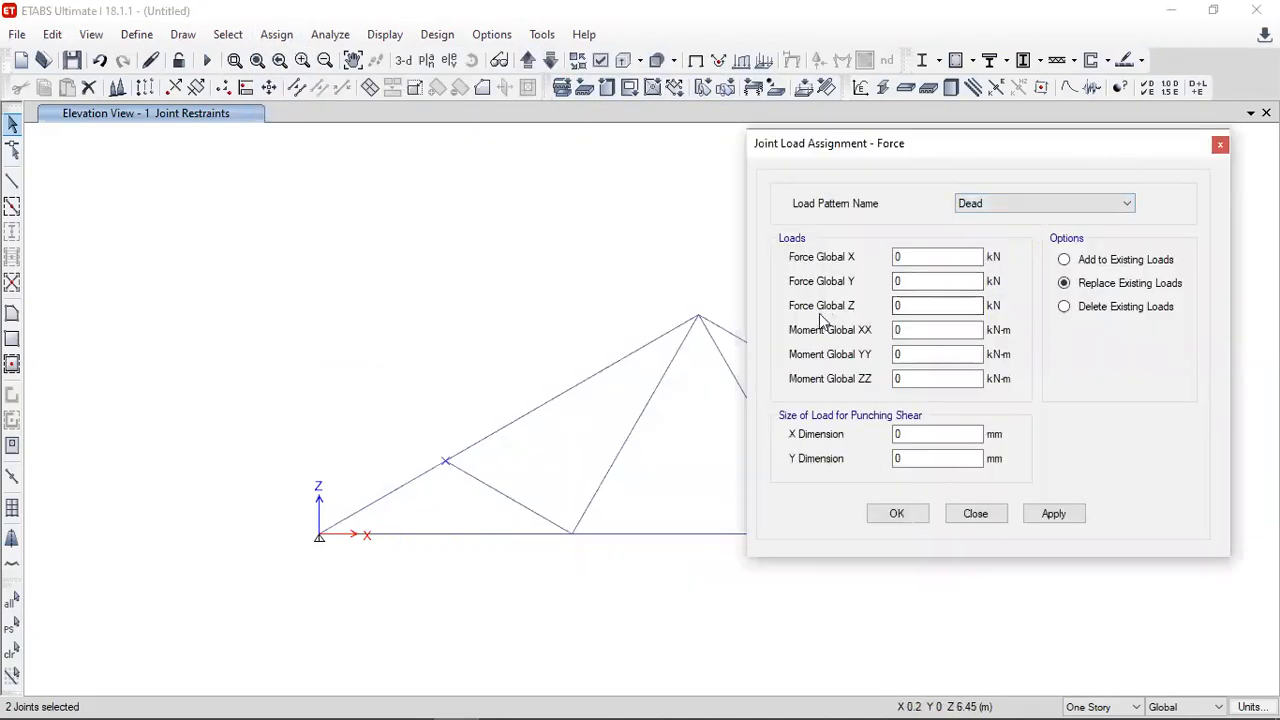
{"action": "left_click", "coordinate": [890, 306]}
{"action": "double_click", "coordinate": [890, 306]}
{"action": "type", "text": "-3"}
{"action": "left_click", "coordinate": [1050, 513]}
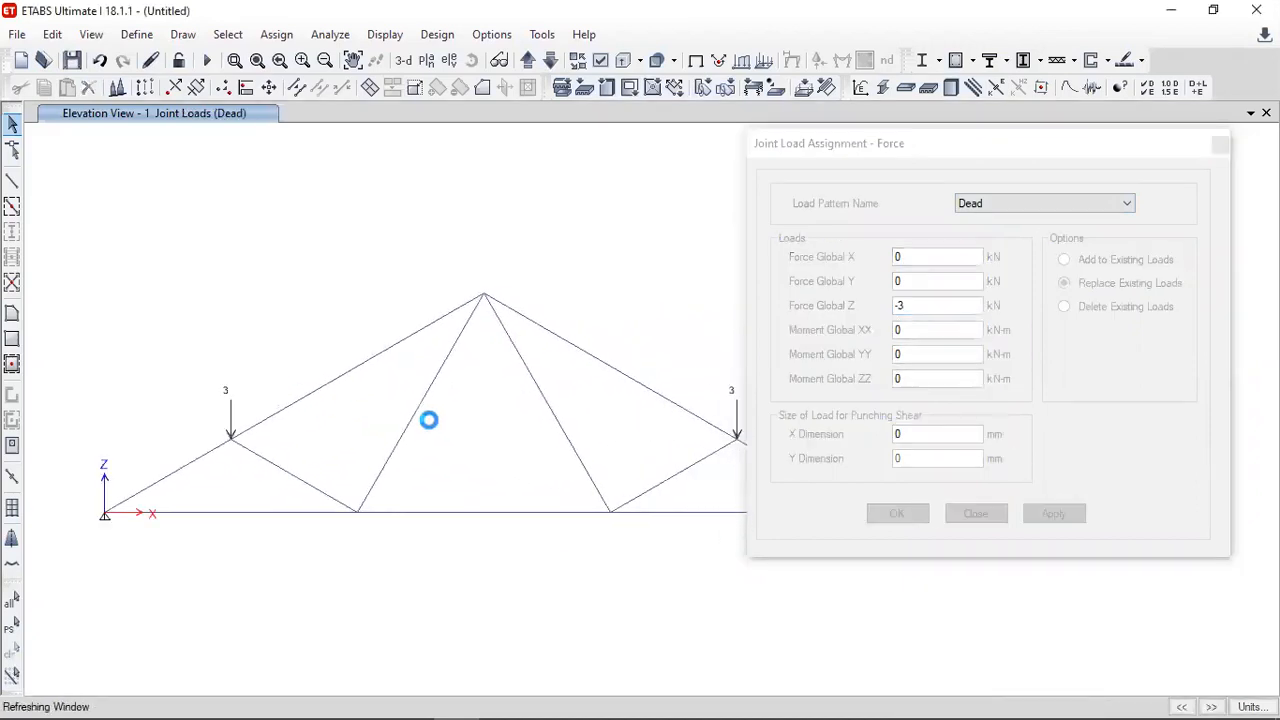
- Assign a joint force of -2 kN in Global Z under the Dead pattern to the apex joint
{"action": "scroll", "coordinate": [620, 398], "scroll_direction": "down", "scroll_amount": 2}
{"action": "middle_click_drag", "start_coordinate": [600, 429], "coordinate": [497, 434]}
{"action": "left_click", "coordinate": [826, 145]}
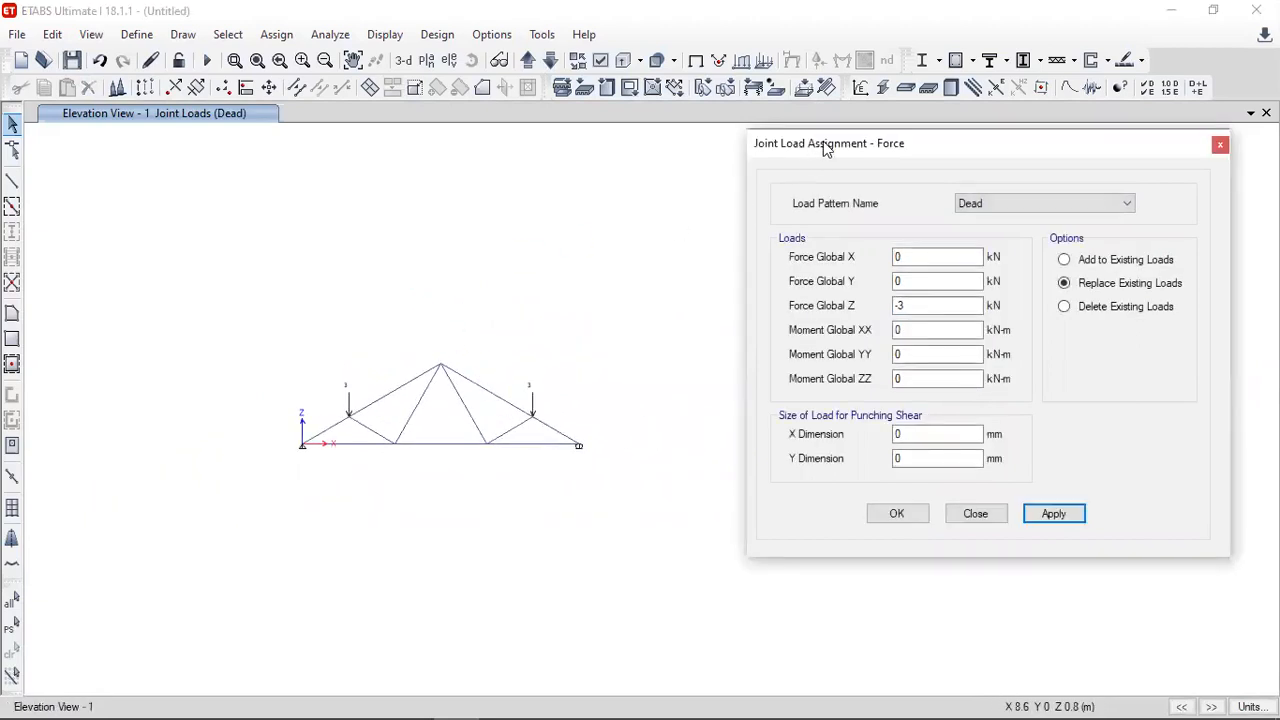
{"action": "left_click_drag", "start_coordinate": [823, 141], "coordinate": [863, 147]}
{"action": "left_click", "coordinate": [235, 60]}
{"action": "left_click_drag", "start_coordinate": [198, 277], "coordinate": [781, 512]}
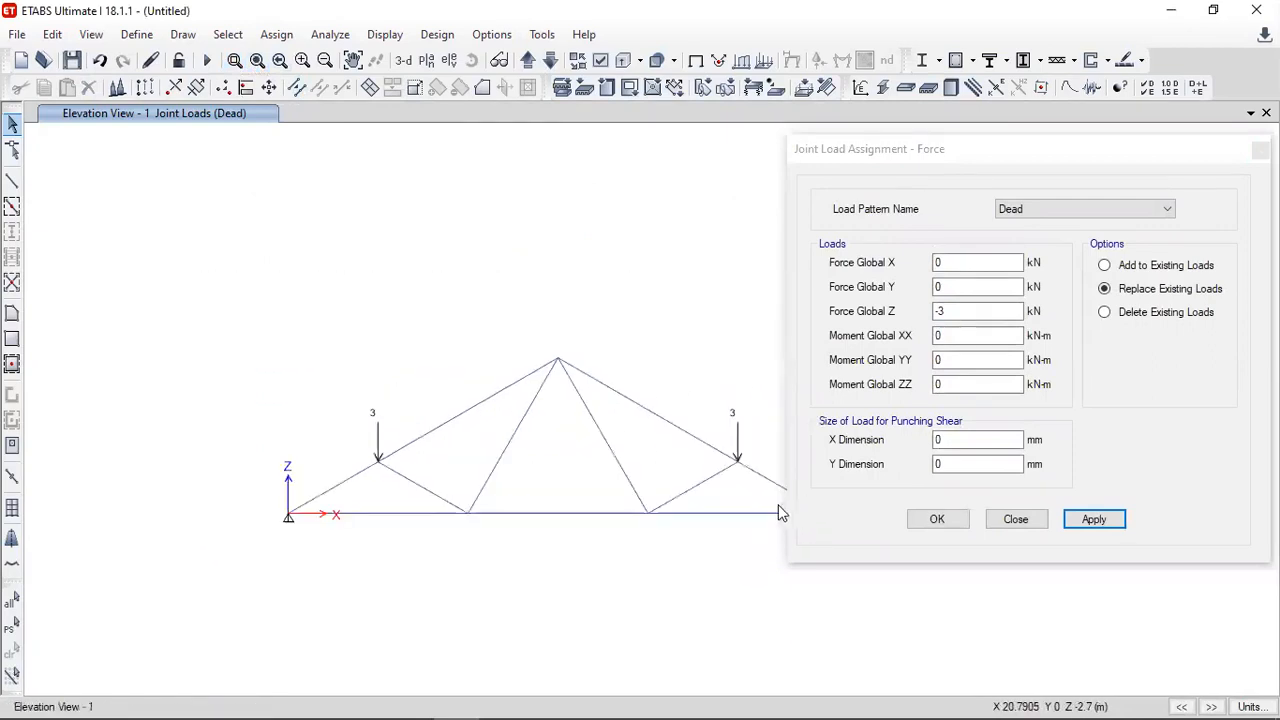
{"action": "middle_click_drag", "start_coordinate": [626, 334], "coordinate": [491, 300]}
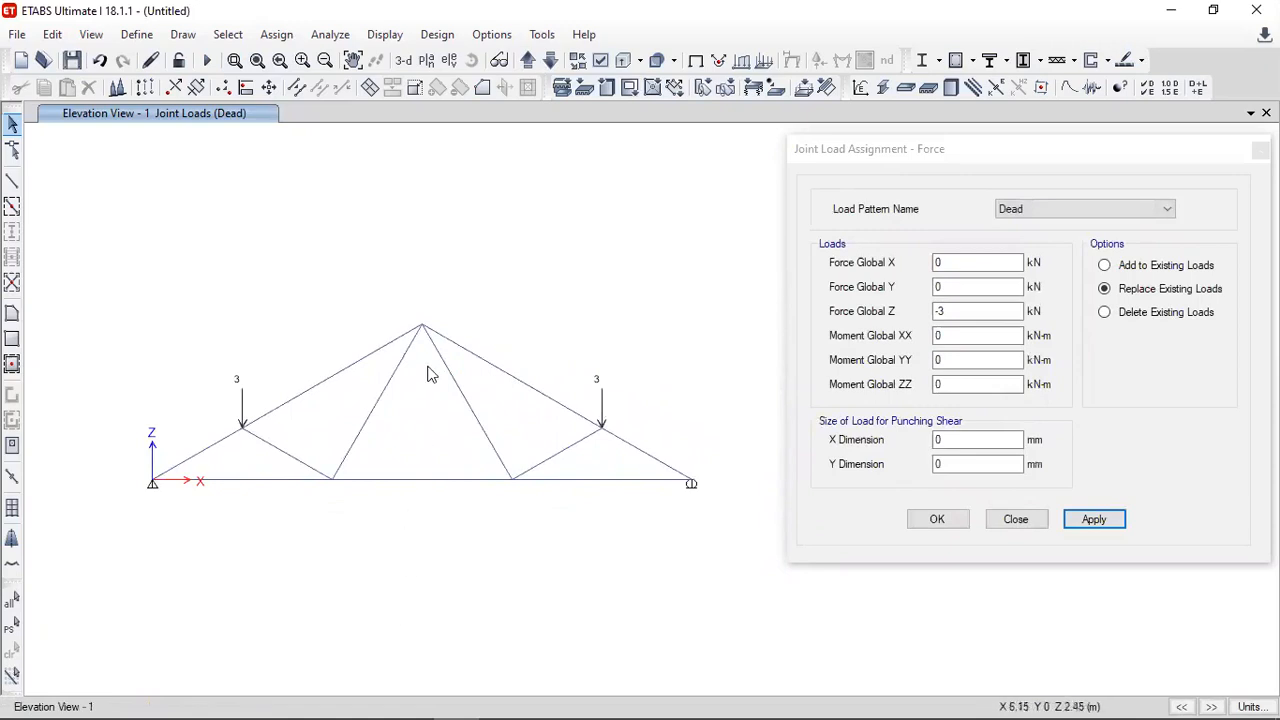
{"action": "left_click", "coordinate": [422, 327]}
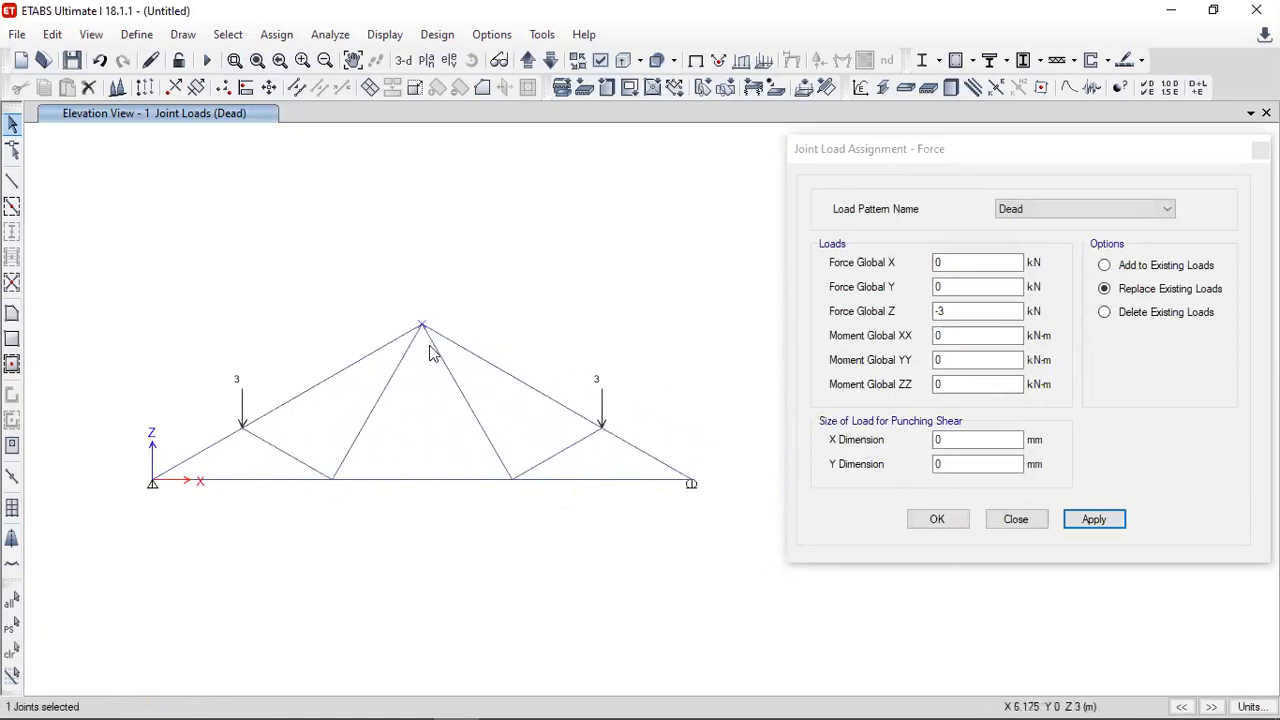
{"action": "left_click", "coordinate": [959, 314]}
{"action": "type", "text": "2"}
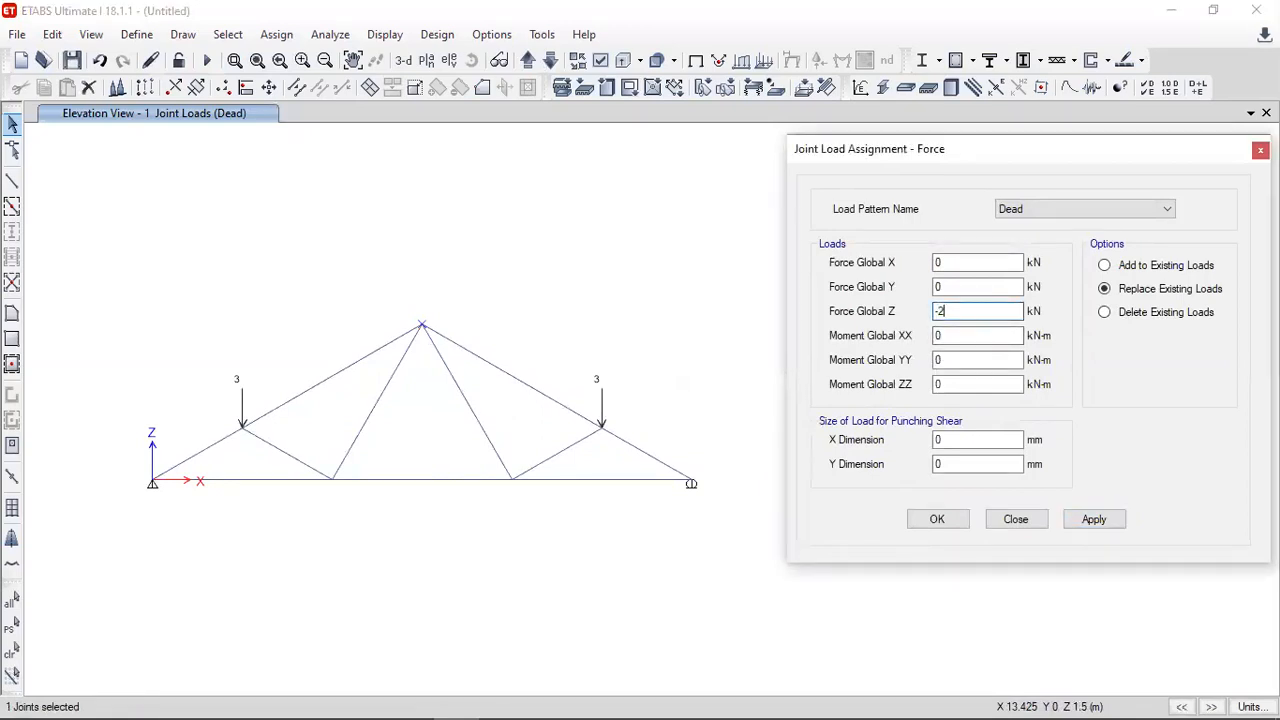
{"action": "left_click", "coordinate": [1094, 522]}
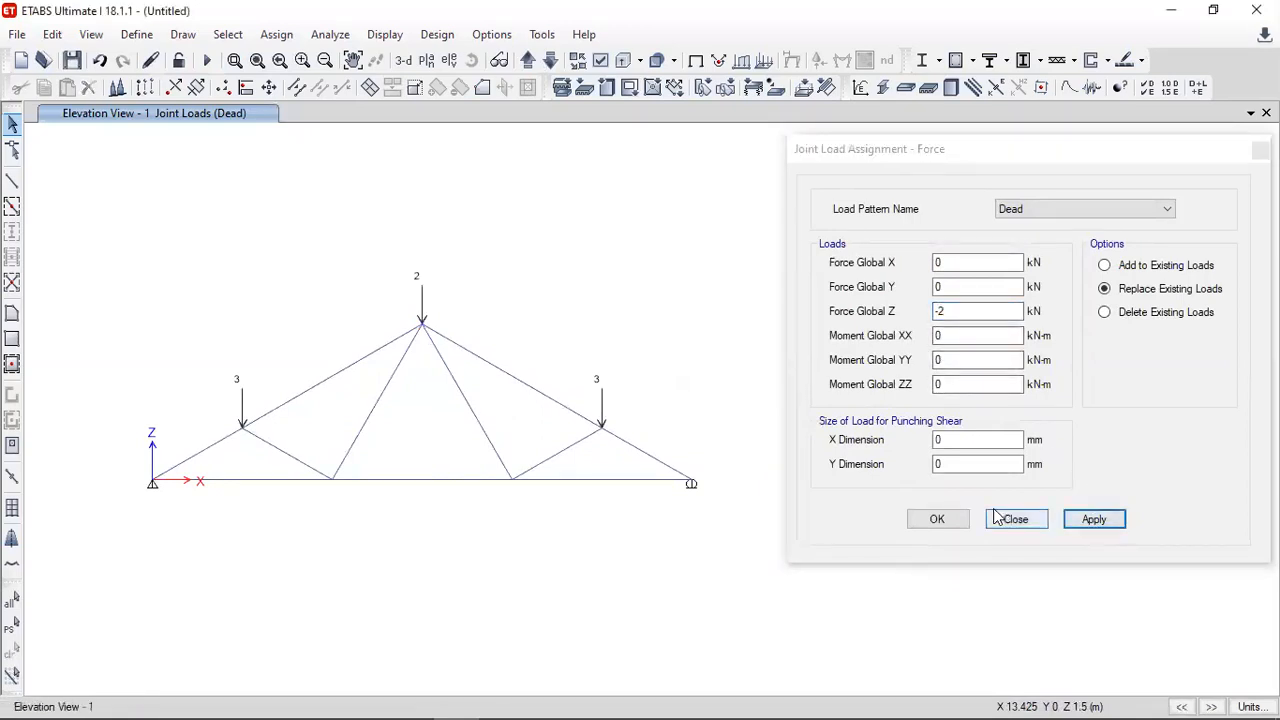
{"action": "left_click", "coordinate": [958, 521]}
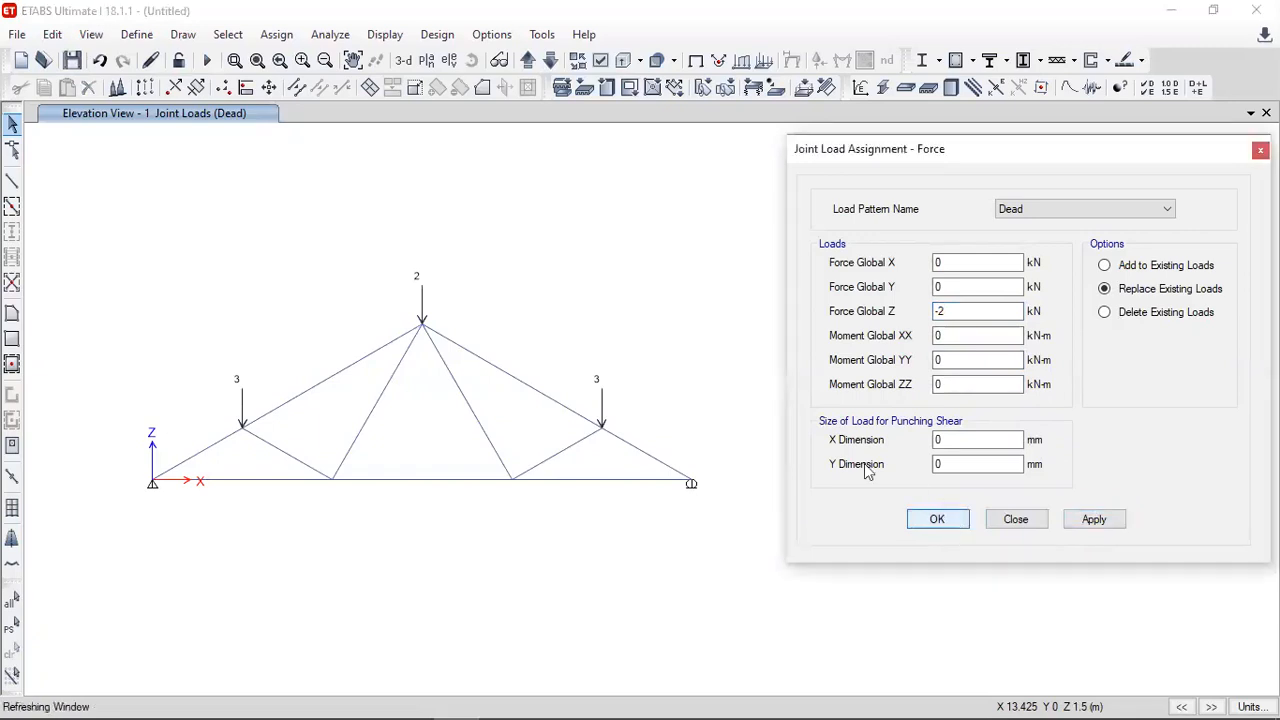
- Select all eleven frame members of the truss, including every top-chord, web and bottom-chord segment
{"action": "middle_click_drag", "start_coordinate": [430, 424], "coordinate": [651, 426]}
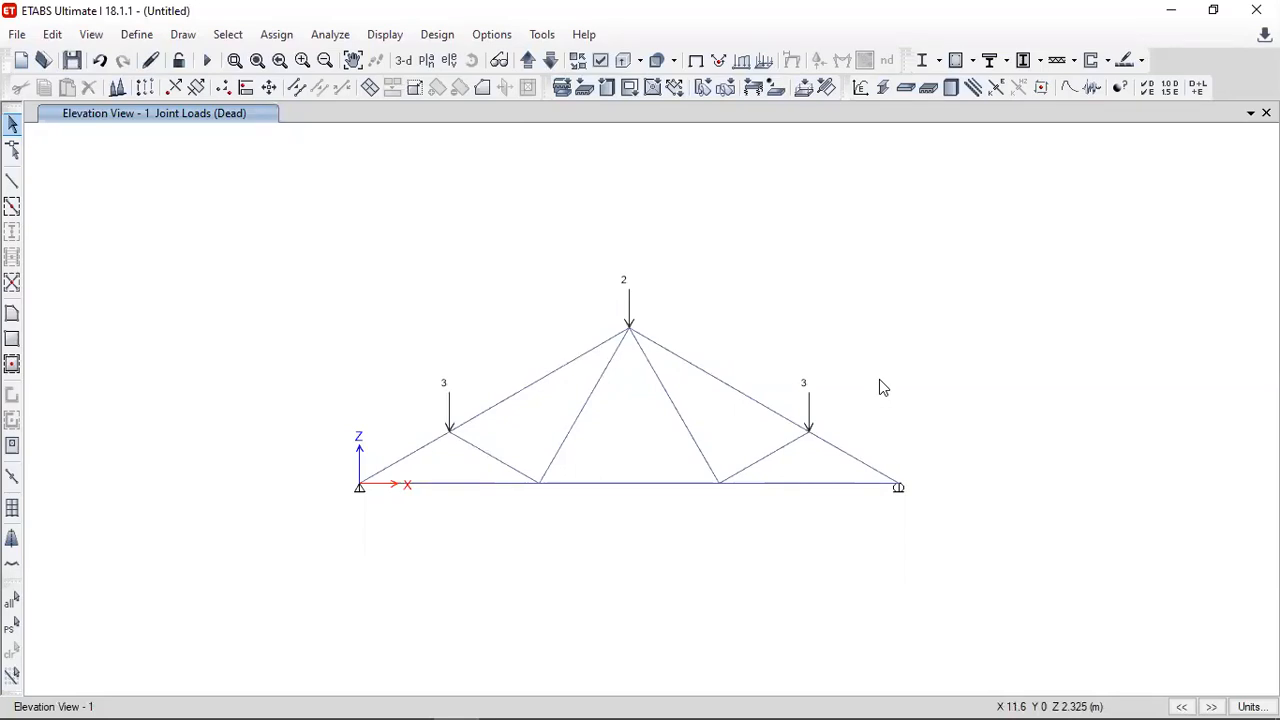
{"action": "left_click", "coordinate": [570, 359]}
{"action": "left_click", "coordinate": [434, 441]}
{"action": "left_click", "coordinate": [480, 449]}
{"action": "left_click", "coordinate": [584, 409]}
{"action": "left_click", "coordinate": [681, 419]}
{"action": "left_click", "coordinate": [778, 452]}
{"action": "left_click", "coordinate": [760, 405]}
{"action": "left_click", "coordinate": [826, 447]}
{"action": "left_click", "coordinate": [808, 488]}
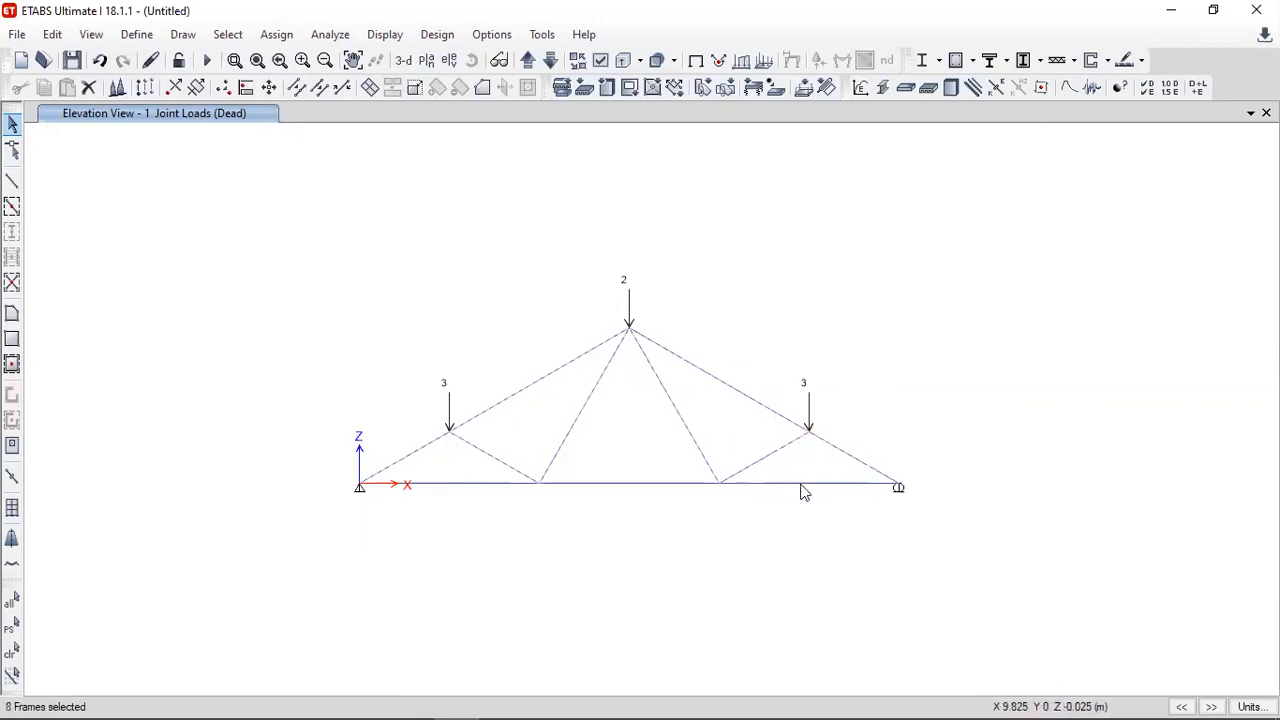
{"action": "left_click", "coordinate": [694, 485]}
{"action": "left_click", "coordinate": [512, 484]}
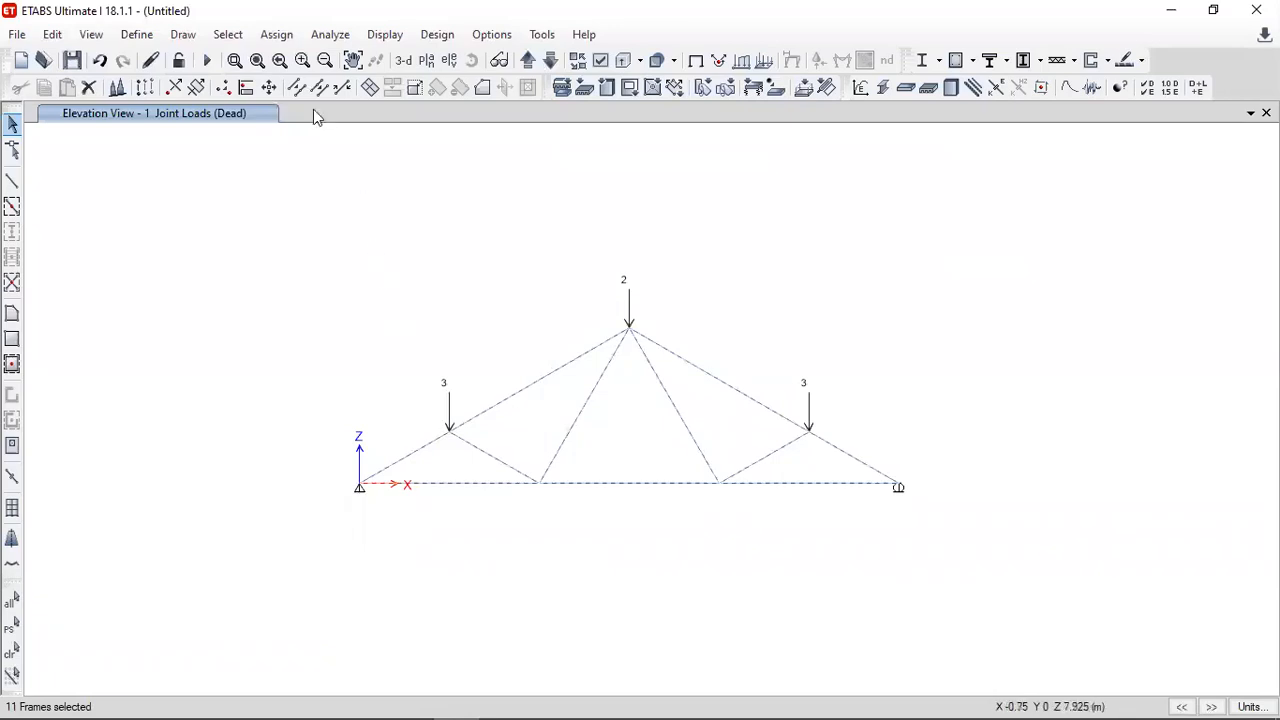
- Release Moment 22 and Moment 33 at both ends and Torsion at the end of the selected truss members
{"action": "left_click", "coordinate": [277, 35]}
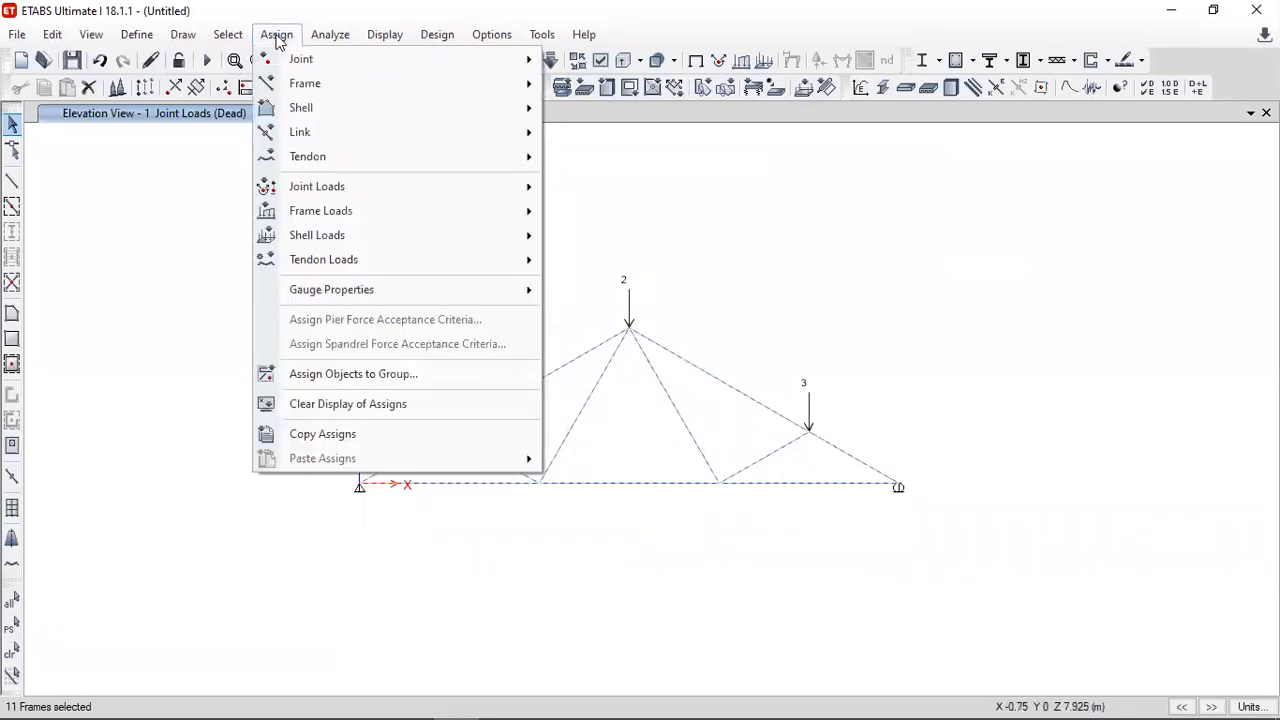
{"action": "mouse_move", "coordinate": [302, 88]}
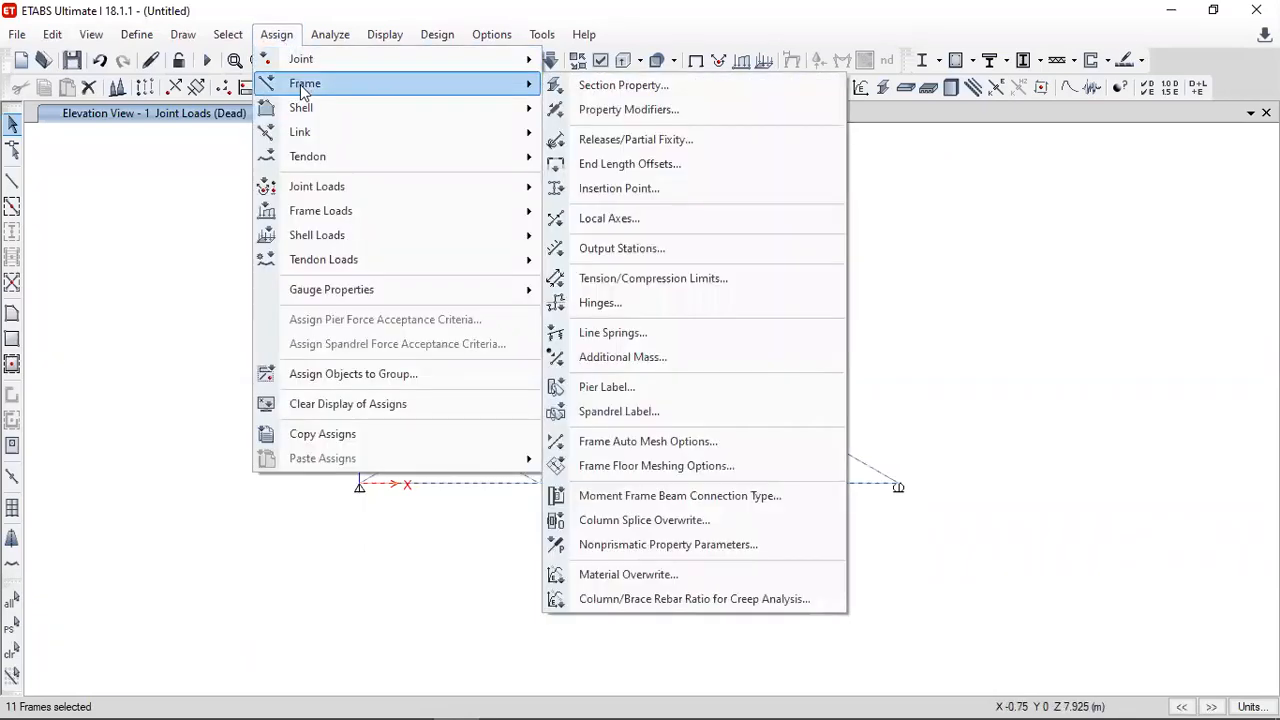
{"action": "left_click", "coordinate": [633, 145]}
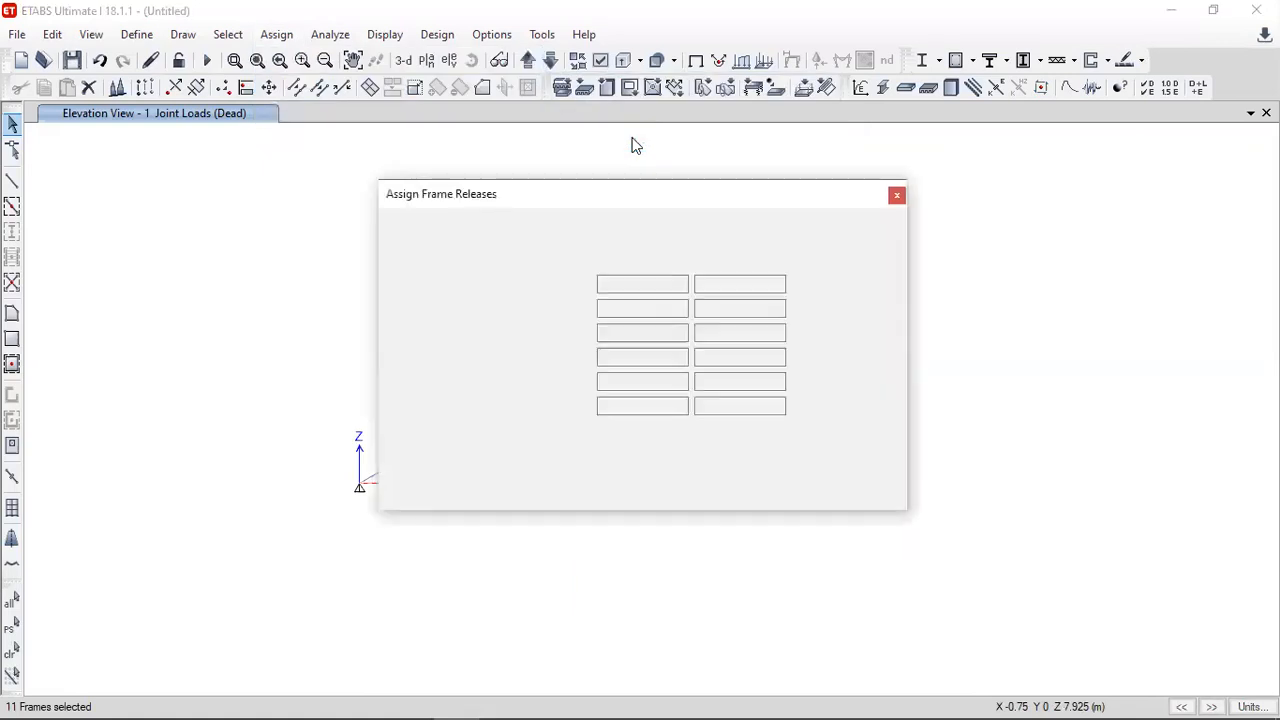
{"action": "left_click_drag", "start_coordinate": [716, 197], "coordinate": [1056, 173]}
{"action": "middle_click_drag", "start_coordinate": [697, 296], "coordinate": [436, 280]}
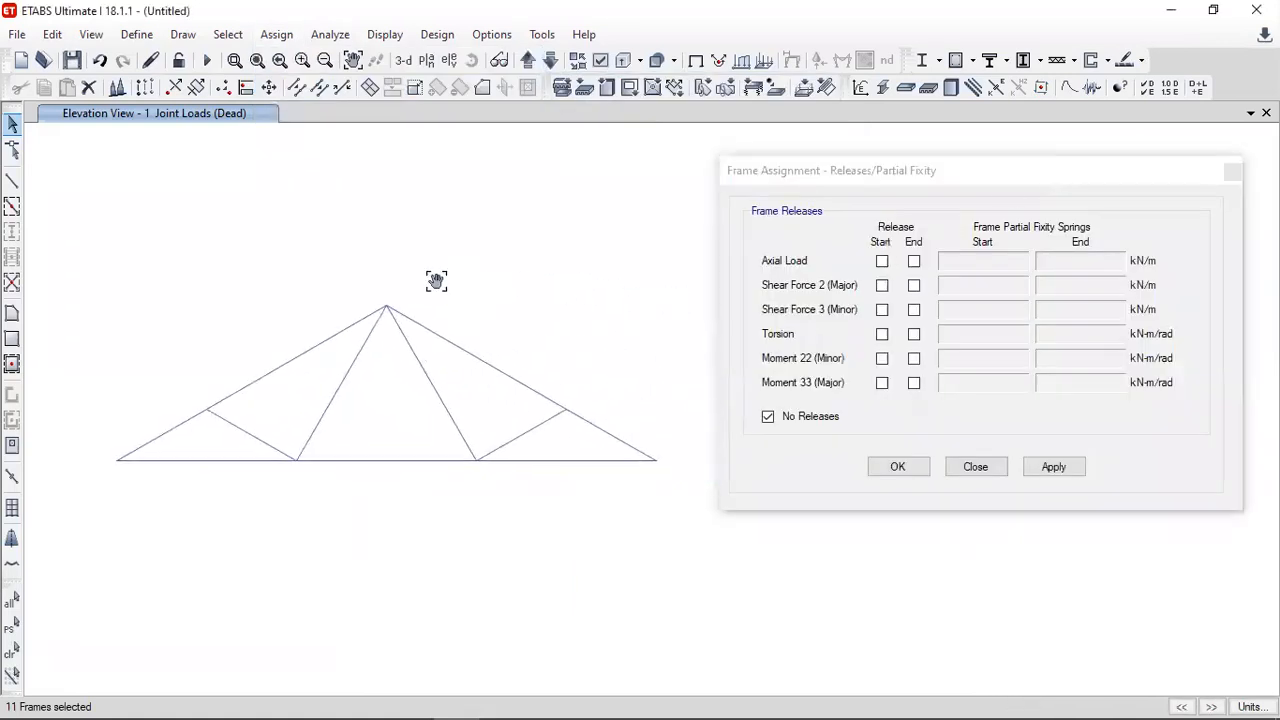
{"action": "left_click", "coordinate": [882, 359]}
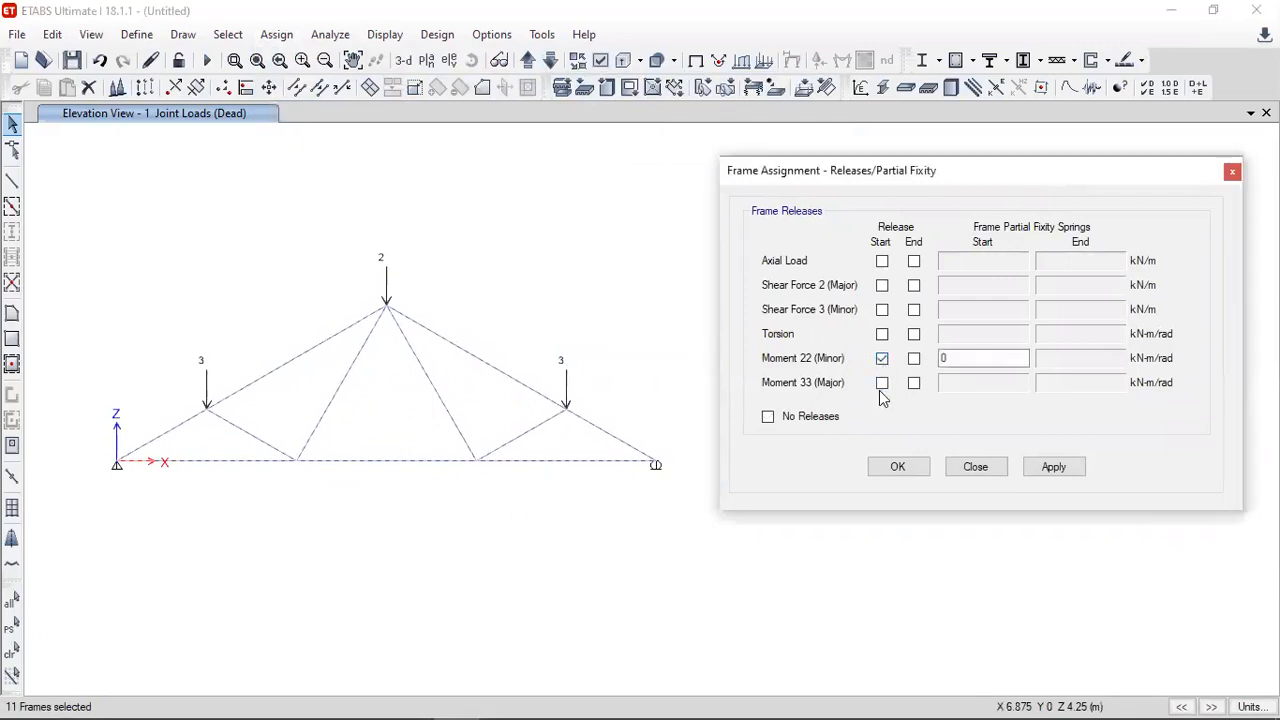
{"action": "left_click", "coordinate": [914, 383]}
{"action": "left_click", "coordinate": [912, 359]}
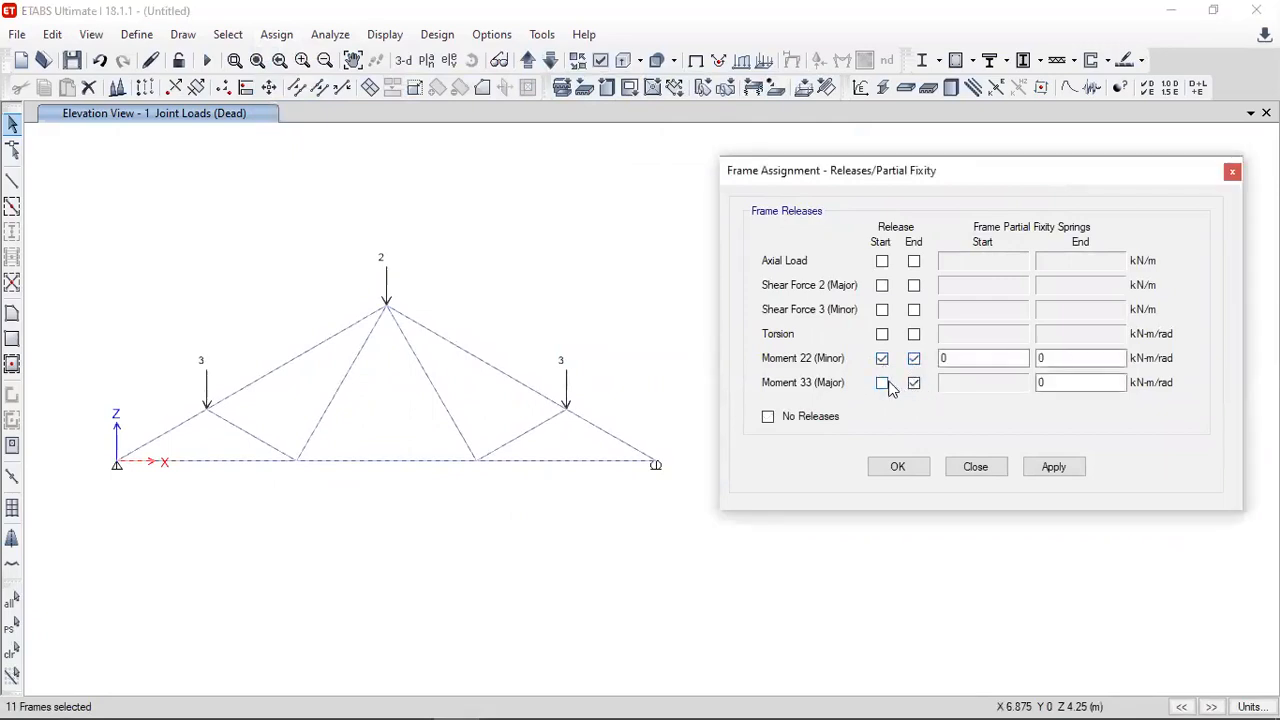
{"action": "left_click", "coordinate": [883, 383]}
{"action": "left_click", "coordinate": [916, 338]}
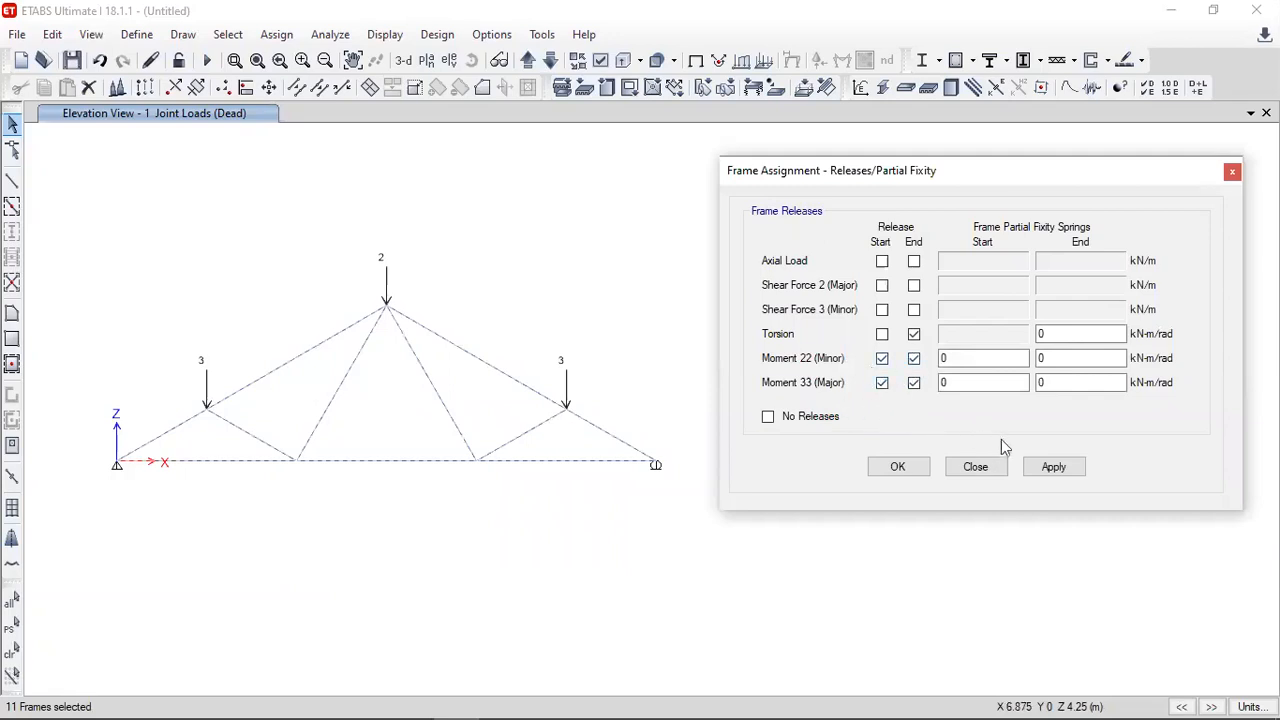
{"action": "left_click", "coordinate": [910, 470]}
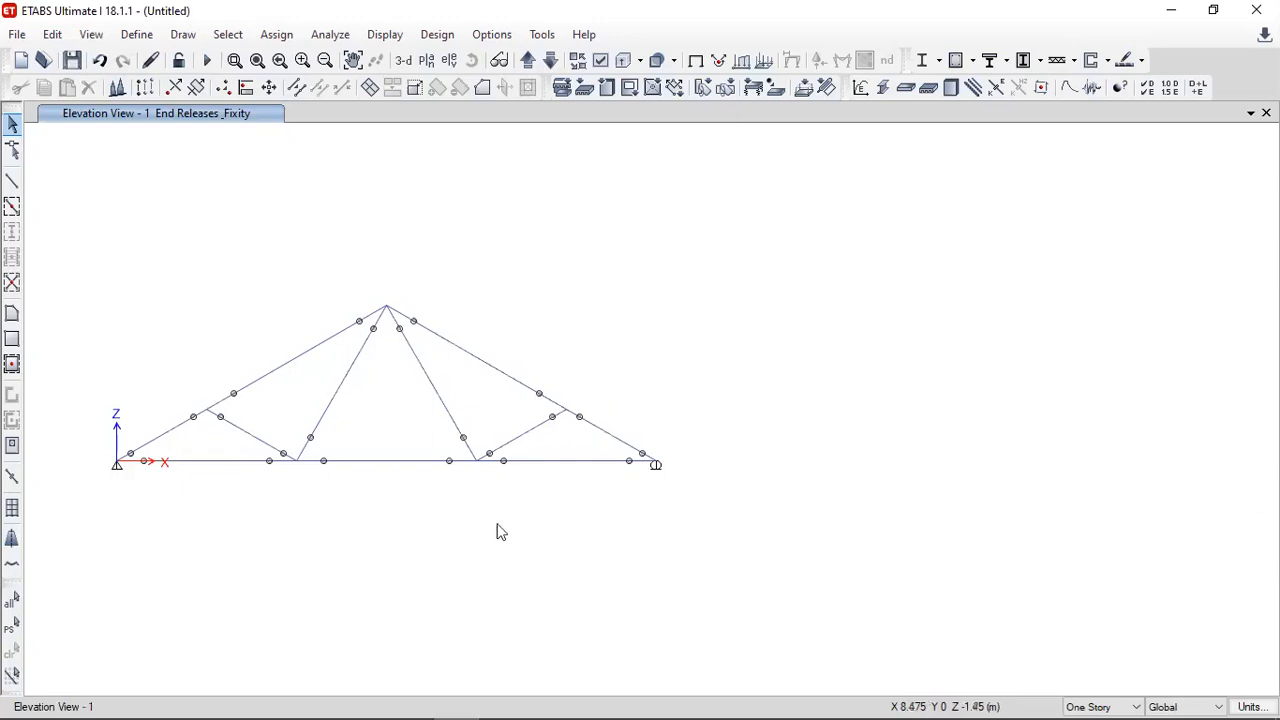
- Run the analysis of the truss model and close the analysis messages
{"action": "middle_click_drag", "start_coordinate": [469, 514], "coordinate": [747, 502]}
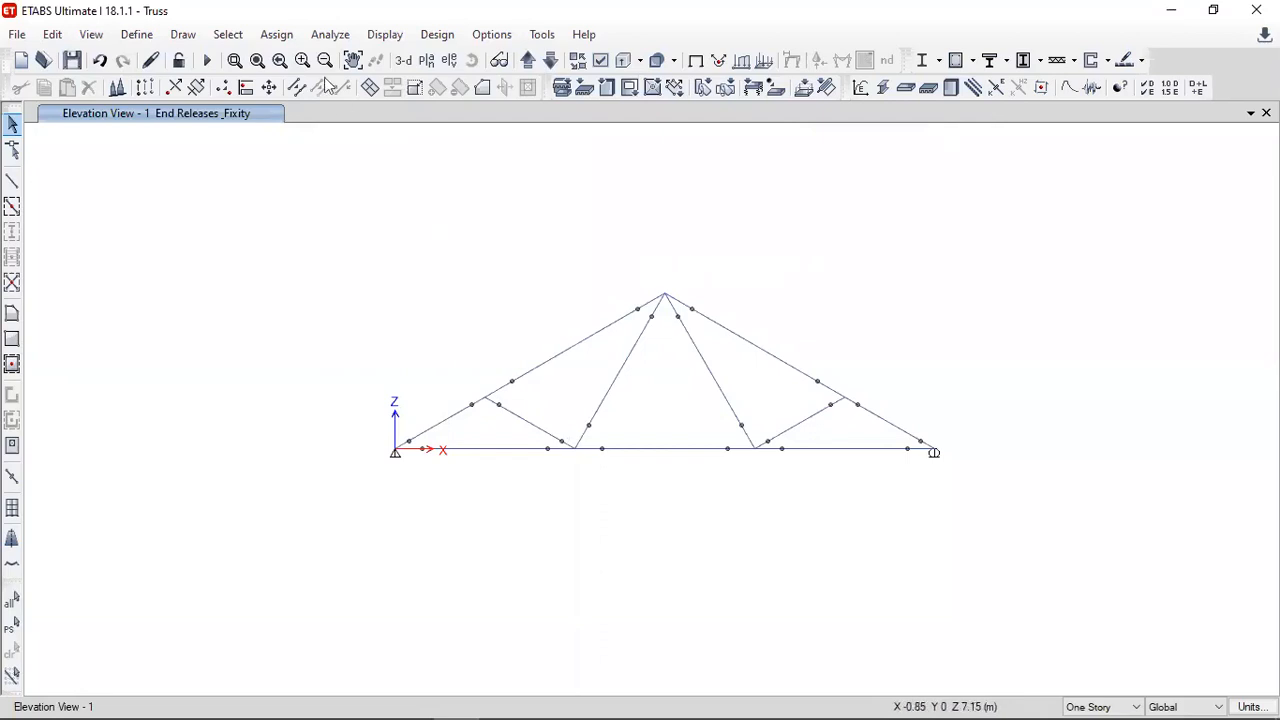
{"action": "left_click", "coordinate": [328, 36]}
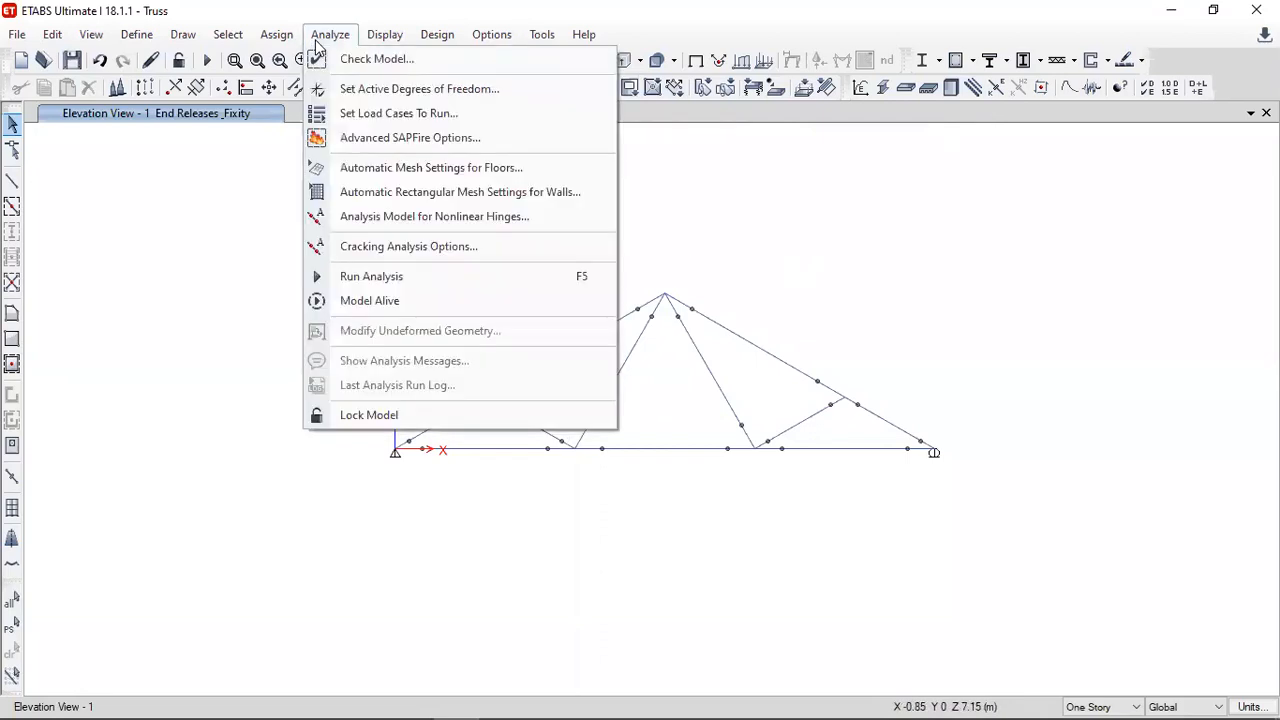
{"action": "left_click", "coordinate": [367, 278]}
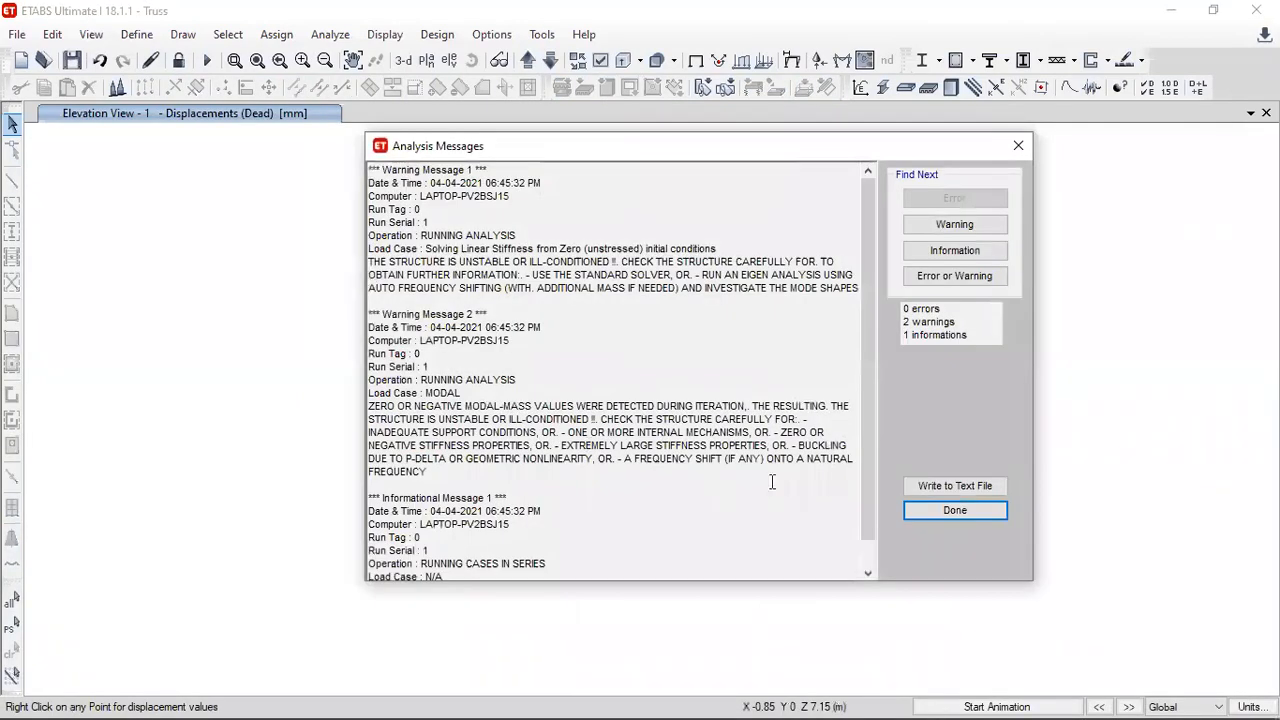
{"action": "left_click", "coordinate": [950, 510]}
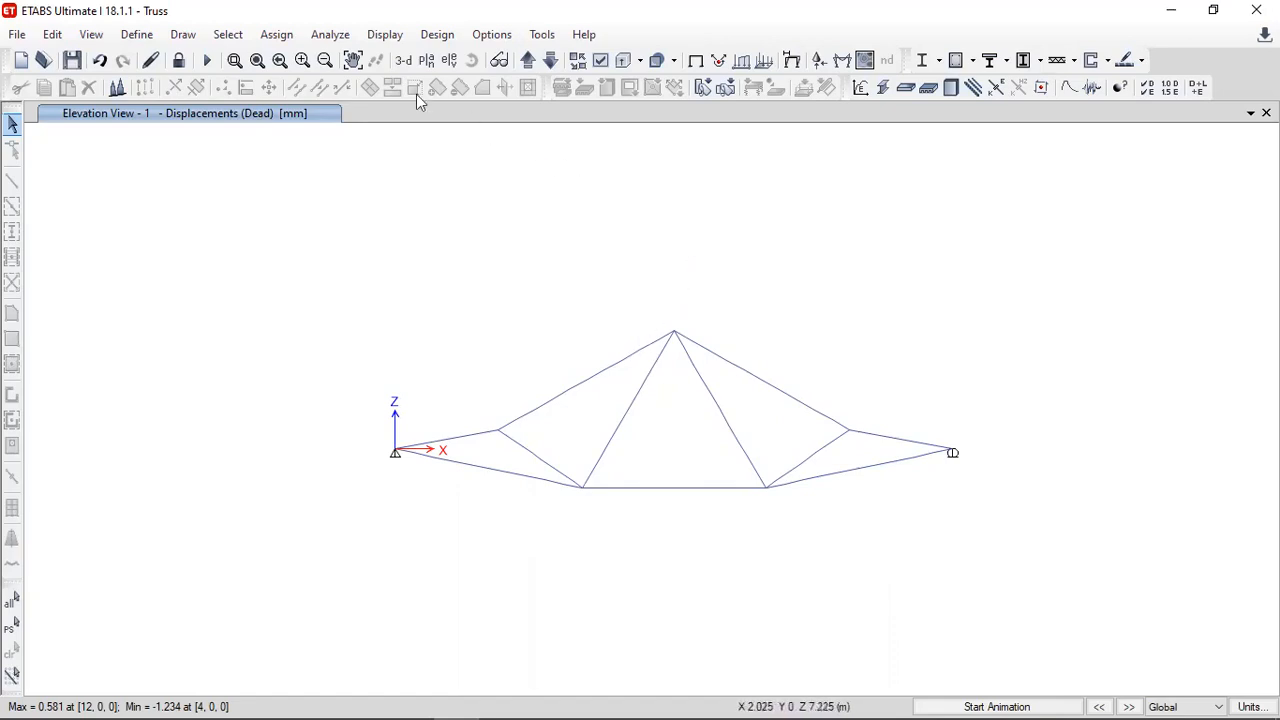
- Display the filled axial force diagram of the frames for the Dead case, with values at controlling stations
{"action": "left_click", "coordinate": [375, 38]}
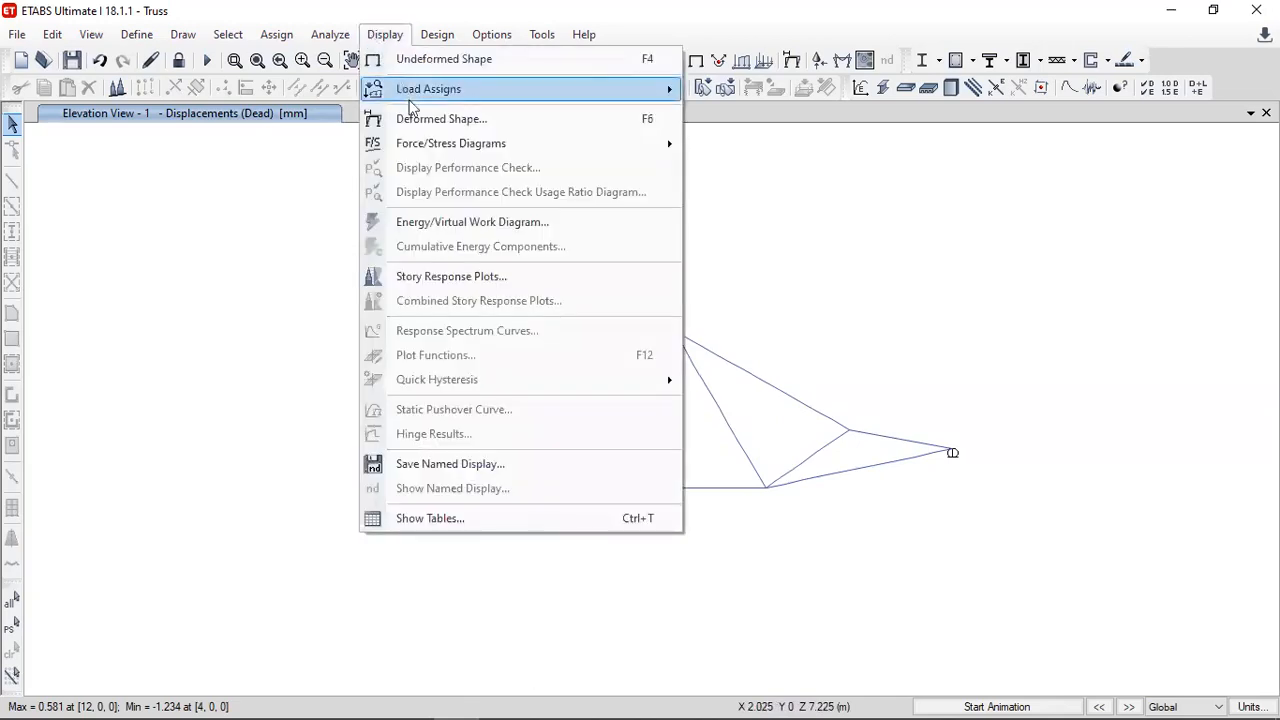
{"action": "mouse_move", "coordinate": [465, 147]}
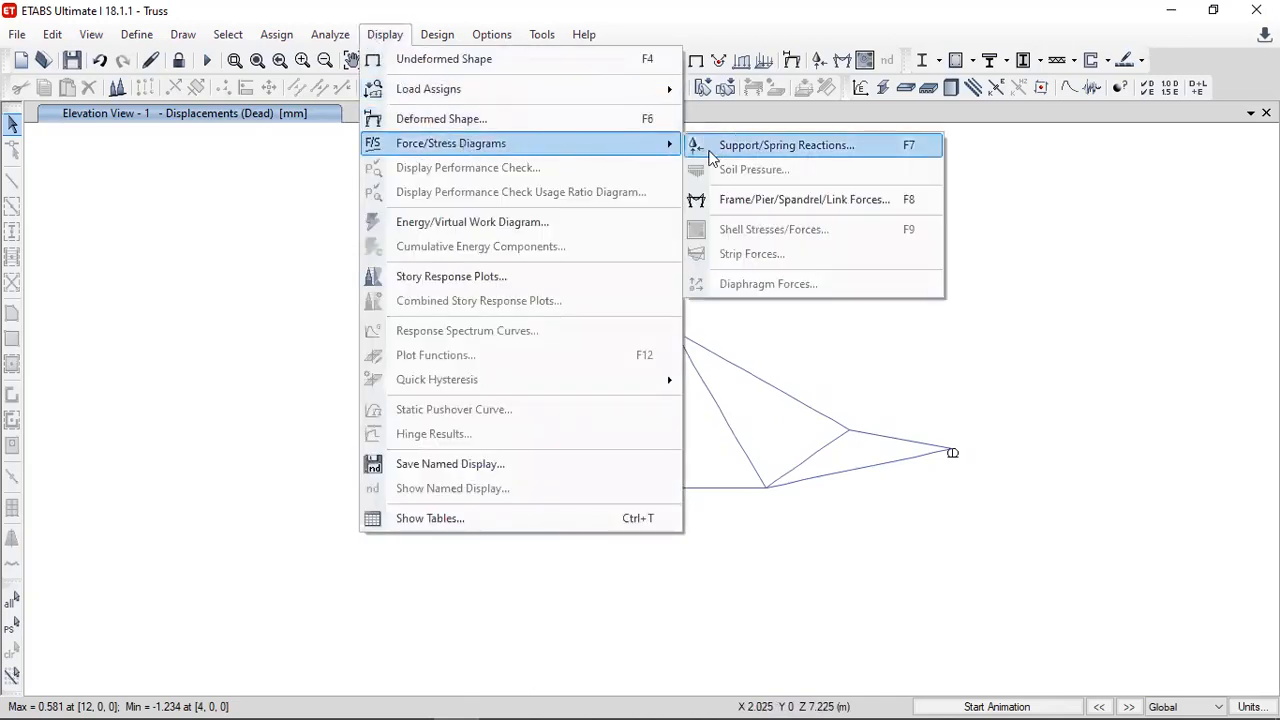
{"action": "left_click", "coordinate": [739, 204]}
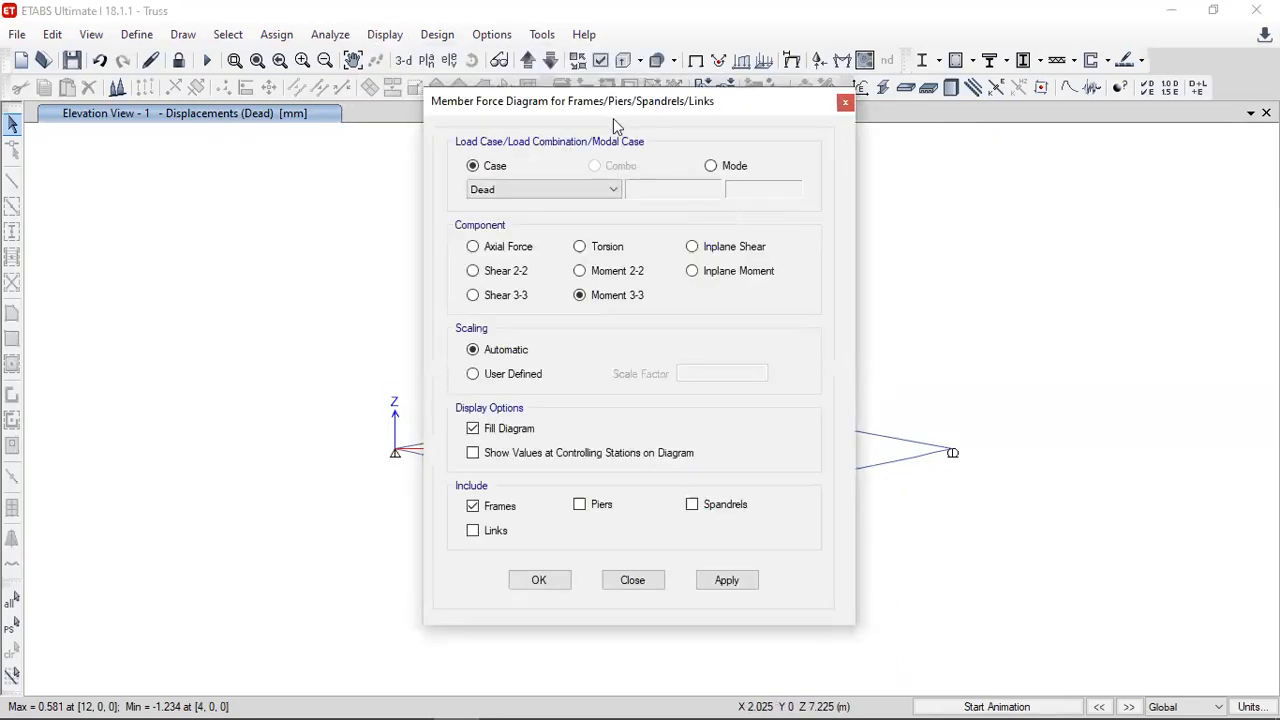
{"action": "left_click_drag", "start_coordinate": [617, 107], "coordinate": [973, 95]}
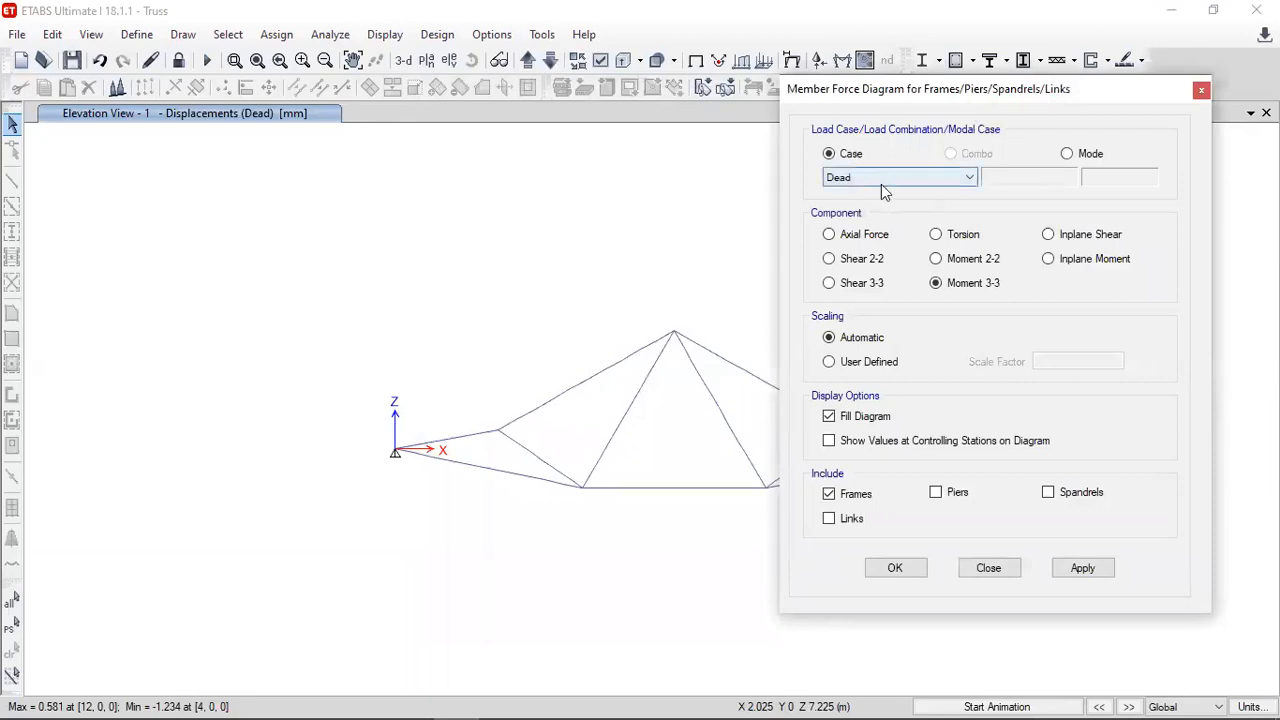
{"action": "left_click", "coordinate": [875, 240]}
{"action": "left_click", "coordinate": [864, 442]}
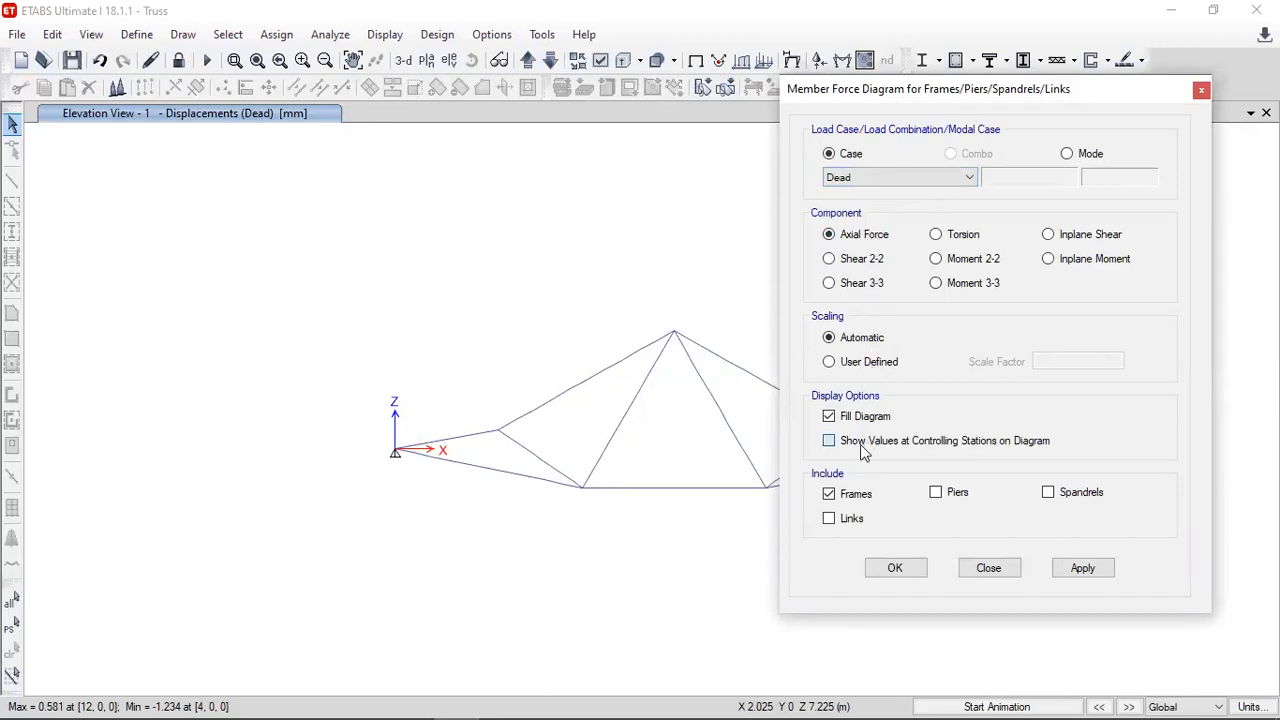
{"action": "middle_click_drag", "start_coordinate": [654, 331], "coordinate": [442, 301]}
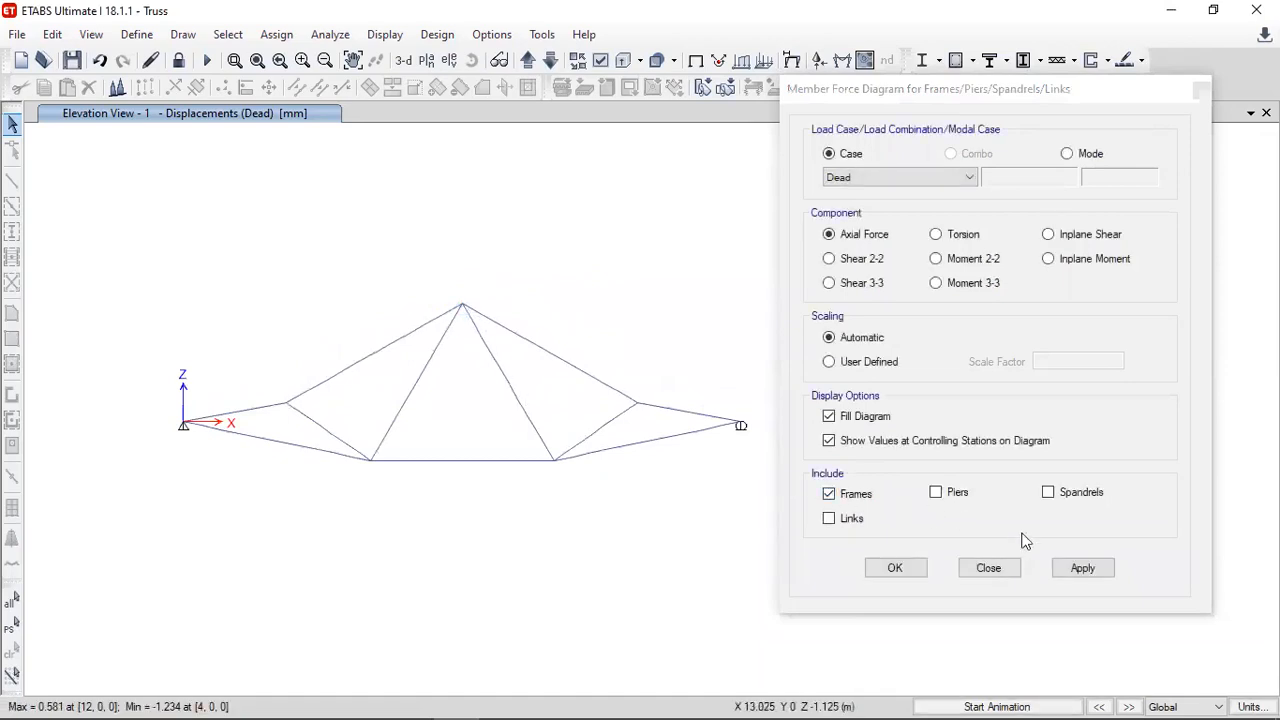
{"action": "left_click", "coordinate": [1085, 570]}
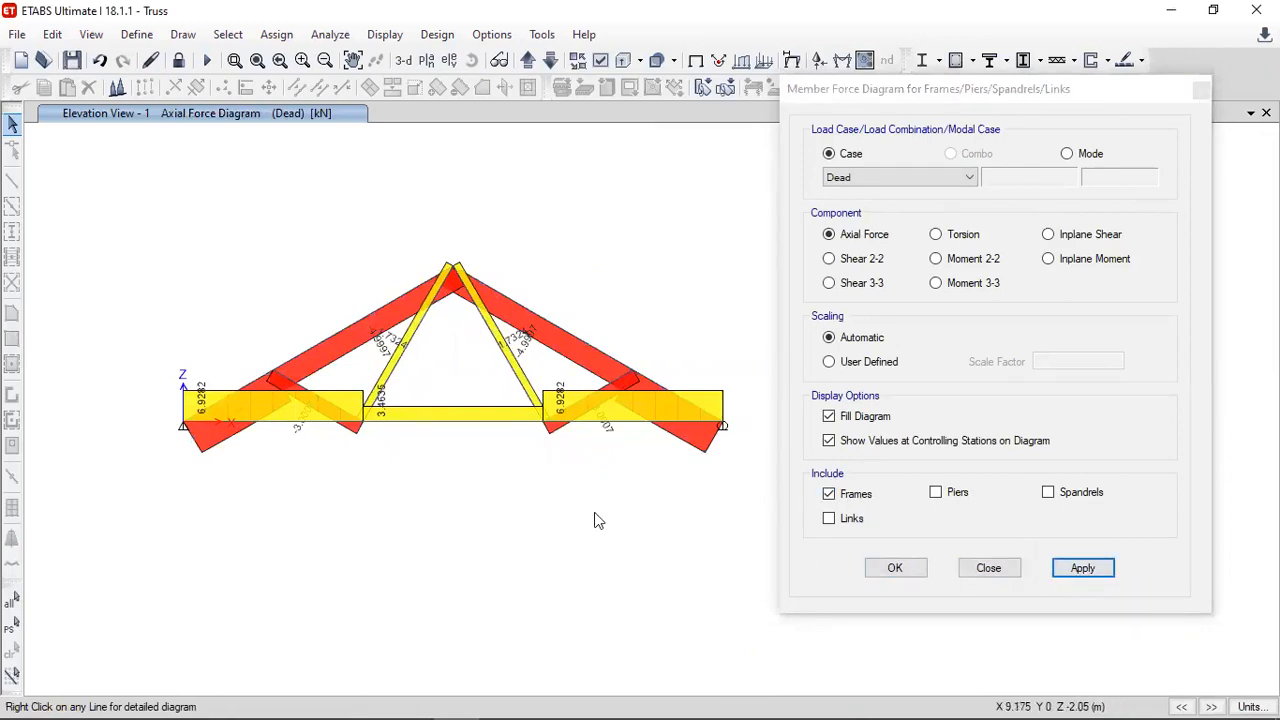
- Inspect the detailed axial force diagrams of the lower and upper segments of the left top chord
{"action": "left_click", "coordinate": [233, 397]}
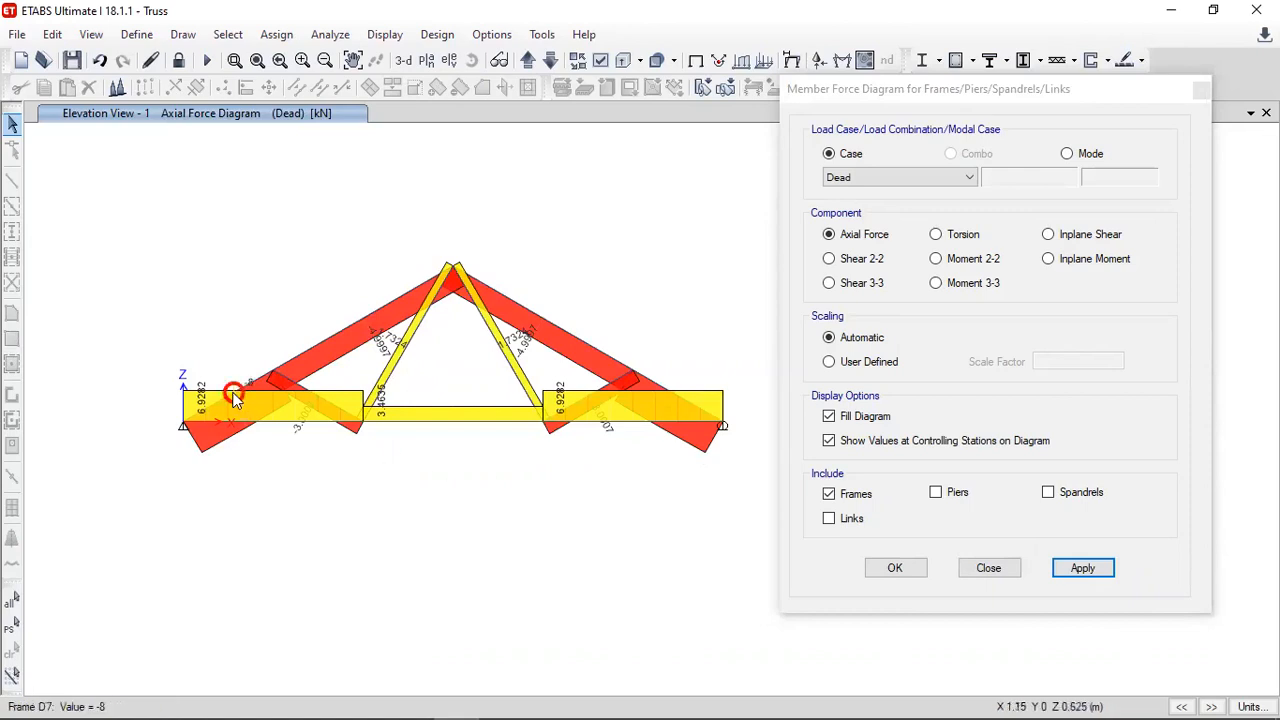
{"action": "right_click", "coordinate": [237, 393]}
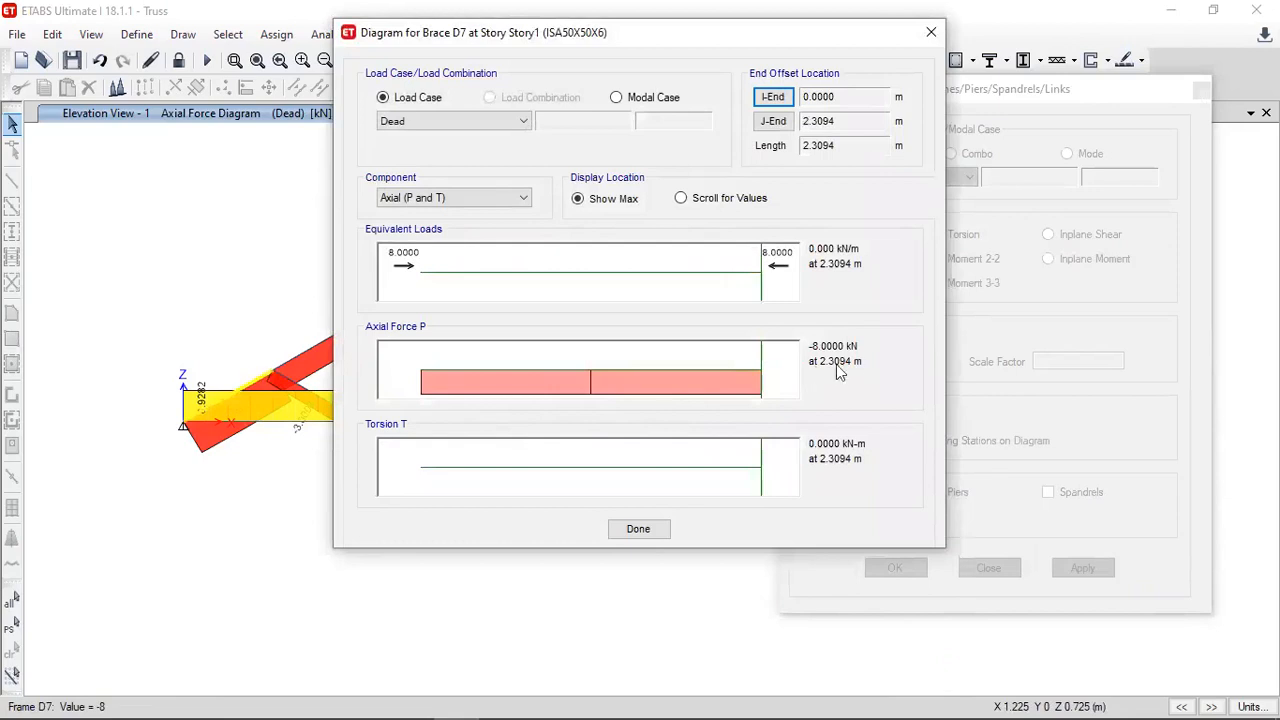
{"action": "left_click", "coordinate": [630, 528]}
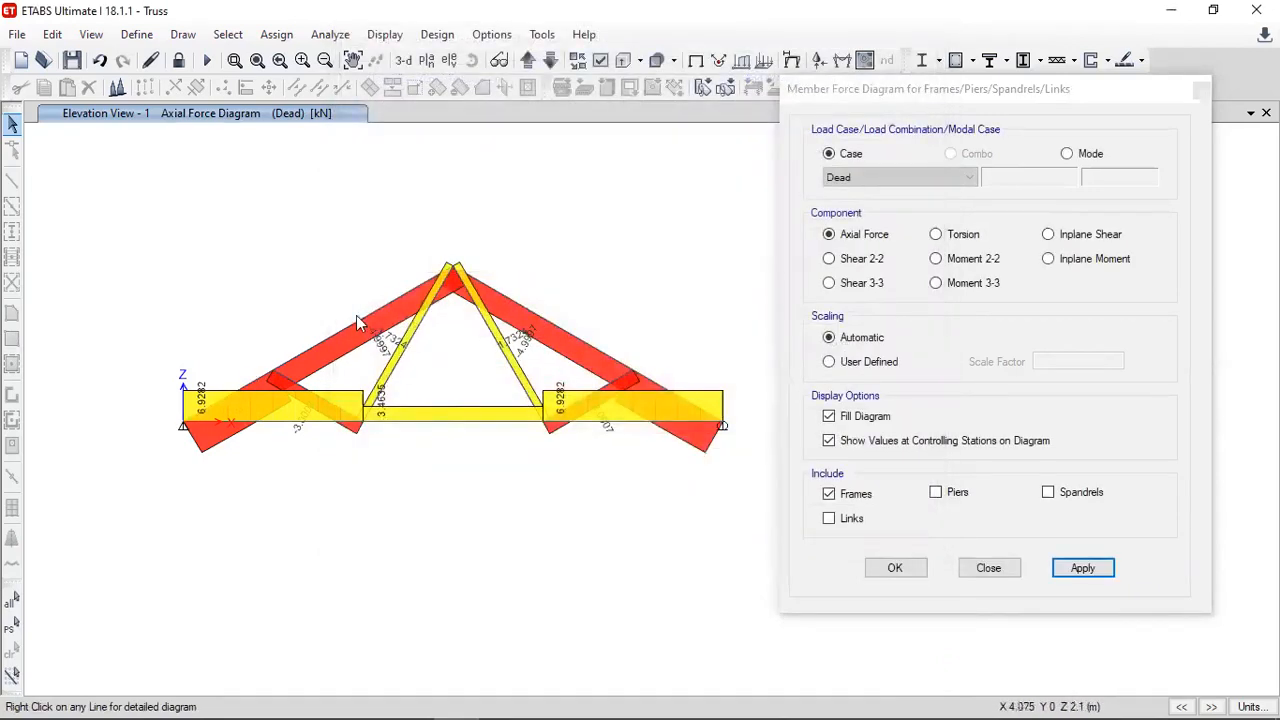
{"action": "right_click", "coordinate": [357, 320]}
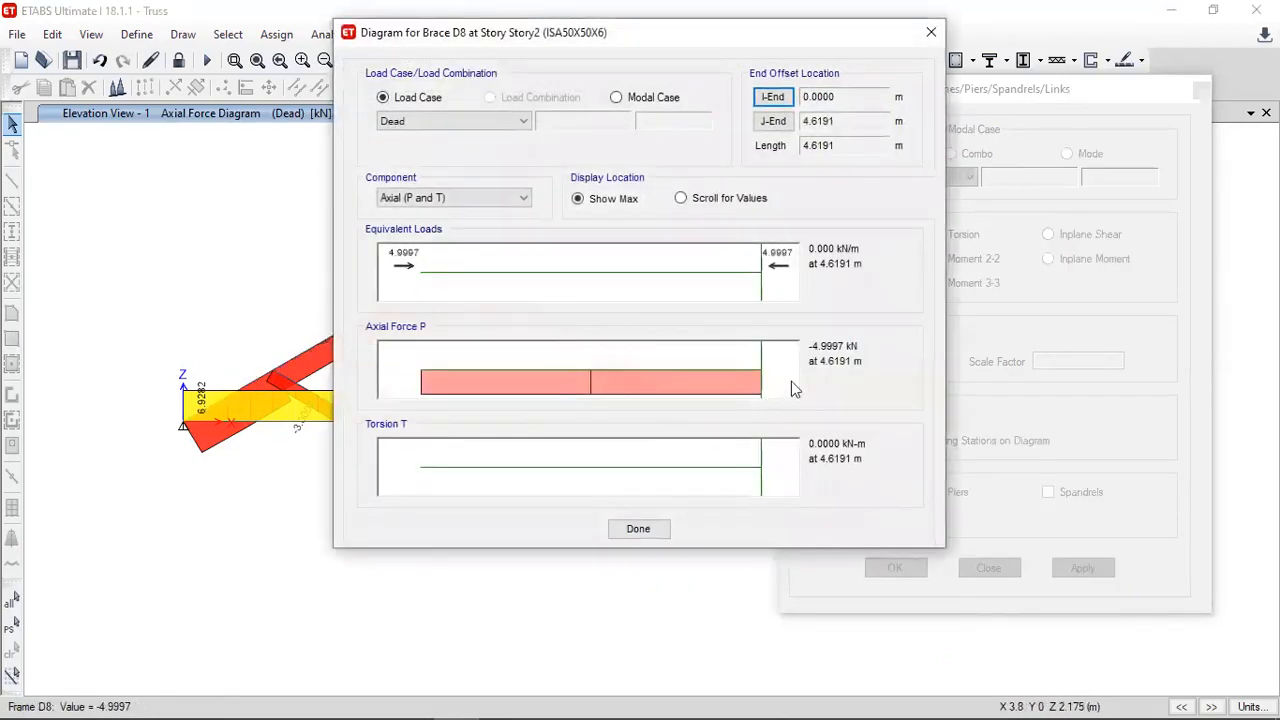
{"action": "left_click", "coordinate": [657, 530]}
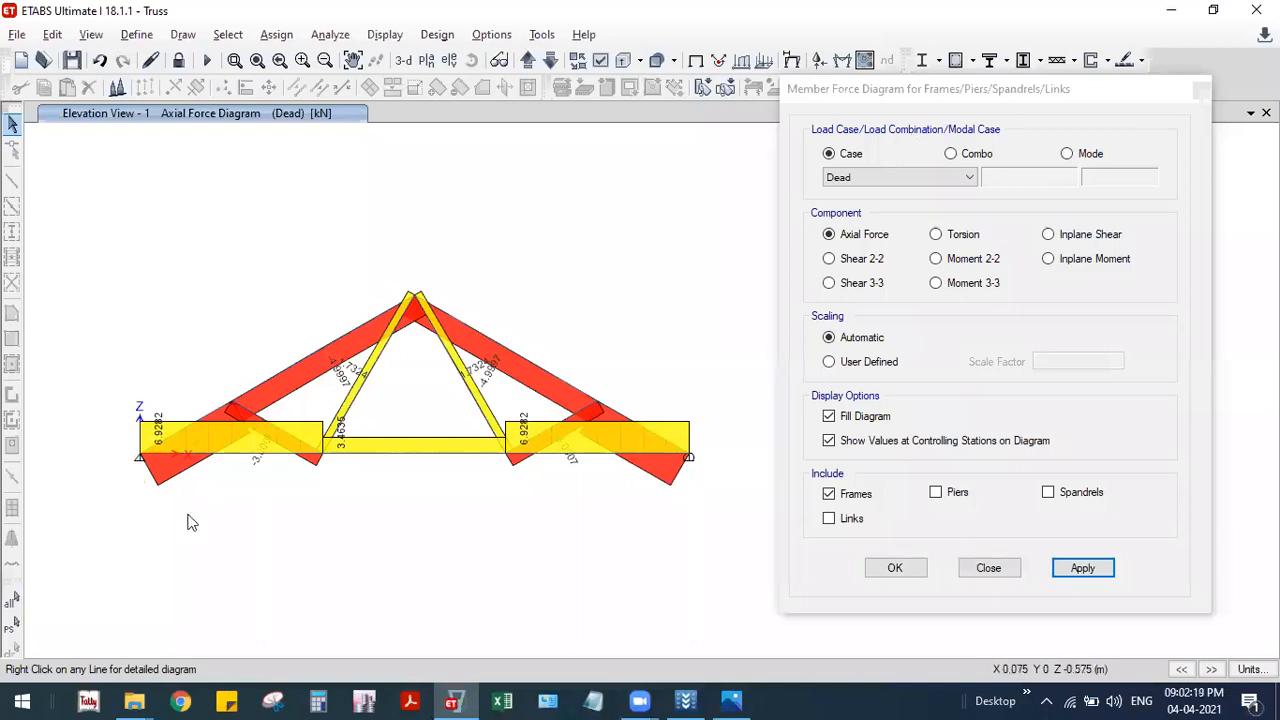
{"action": "left_click", "coordinate": [642, 457]}
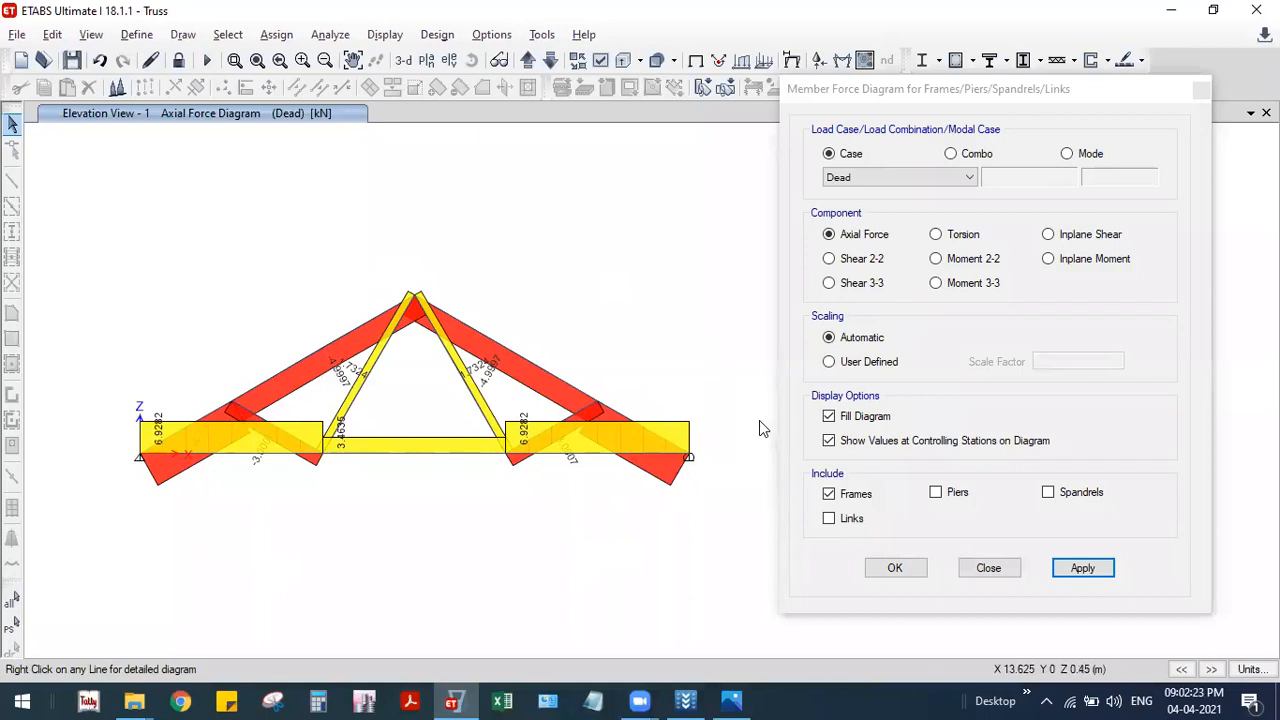
- Display the Fz support reactions for the Dead case as arrows and compare them with the reference truss problem
{"action": "left_click", "coordinate": [987, 569]}
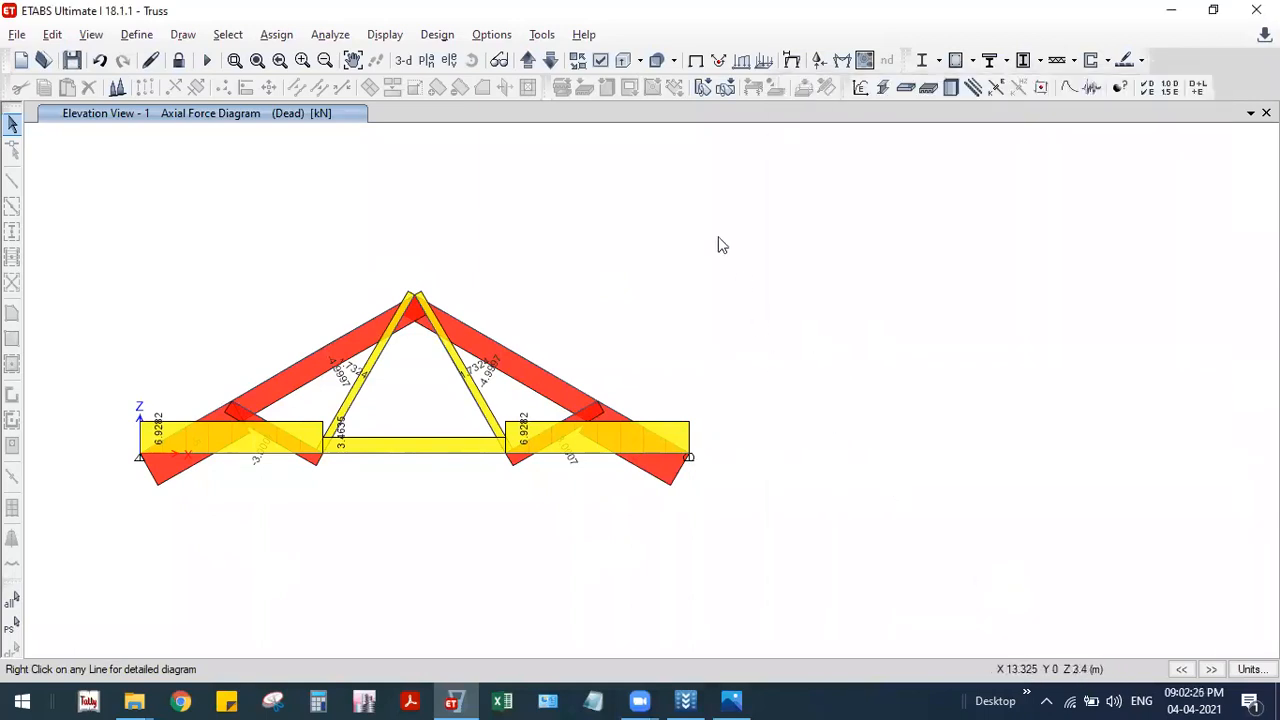
{"action": "left_click", "coordinate": [390, 36]}
{"action": "mouse_move", "coordinate": [607, 148]}
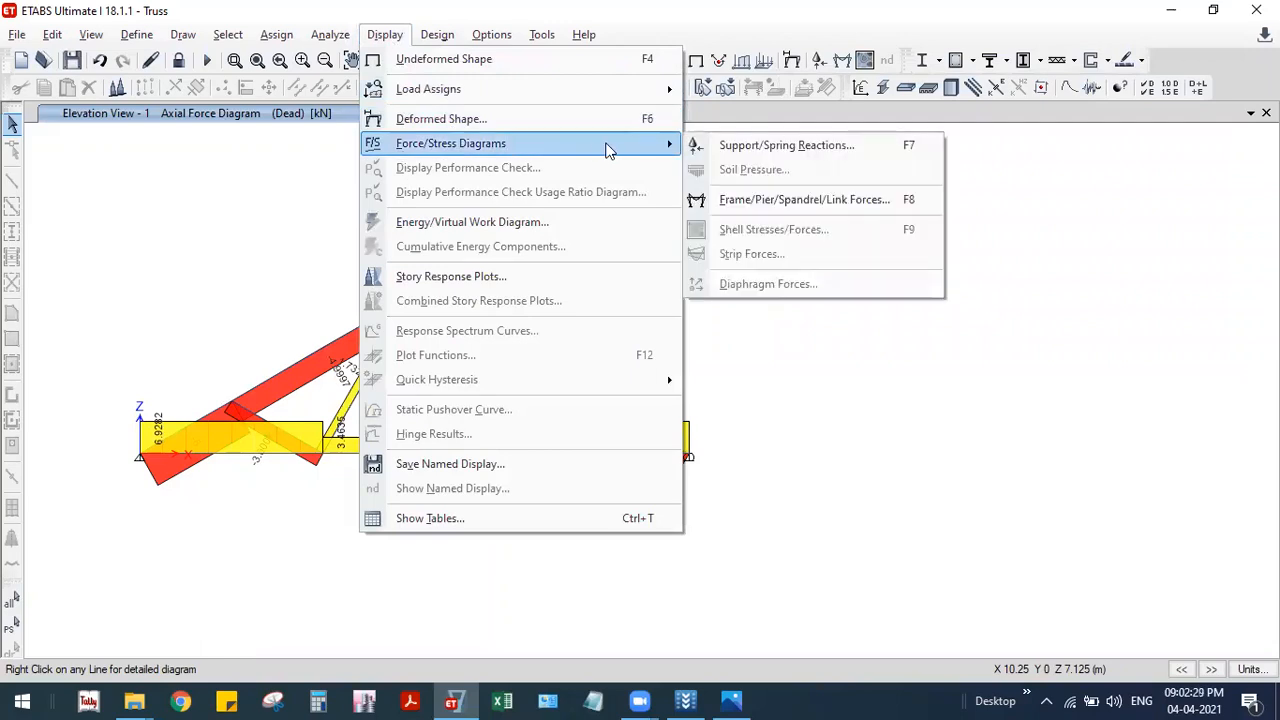
{"action": "left_click", "coordinate": [768, 150]}
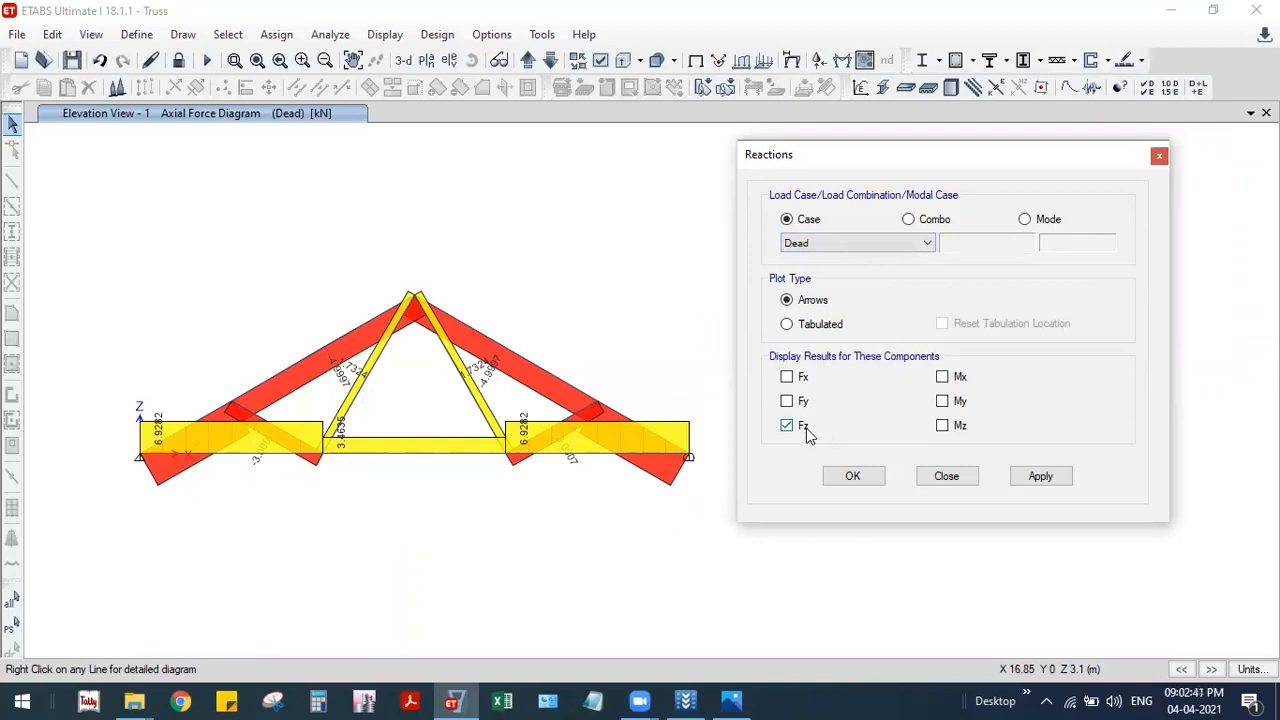
{"action": "left_click", "coordinate": [1036, 484]}
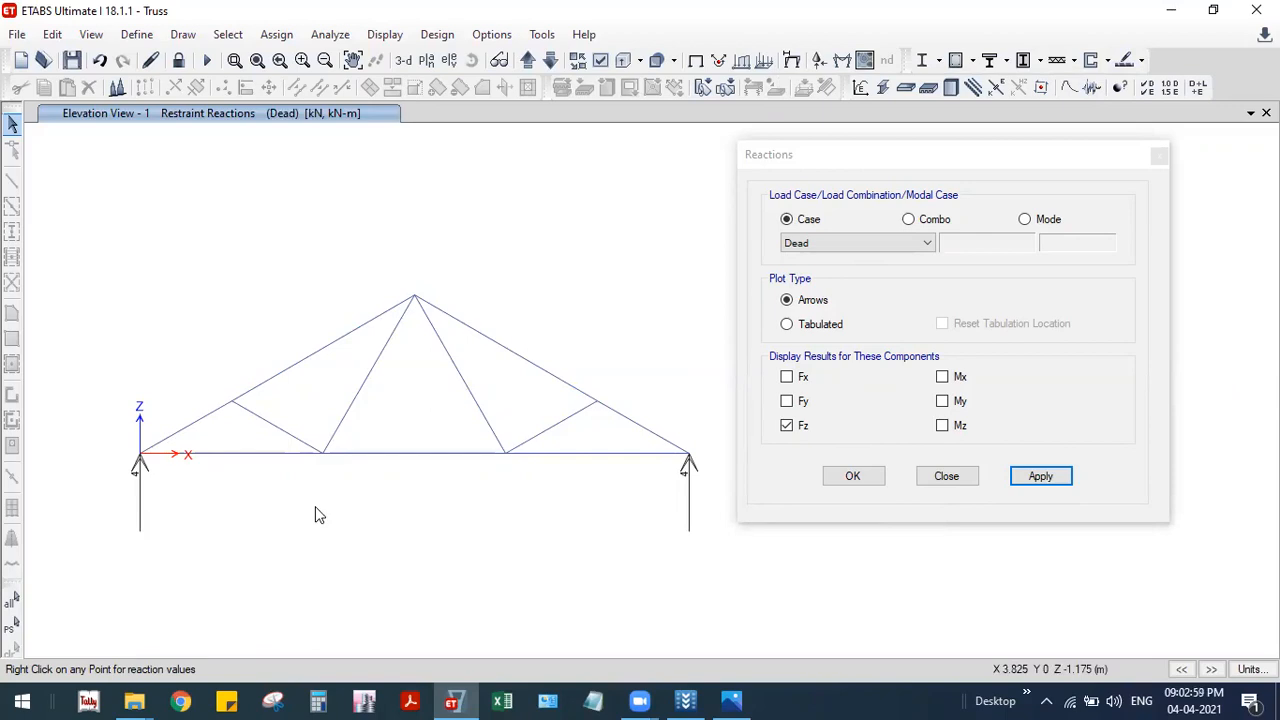
{"action": "key", "text": "alt+Tab"}
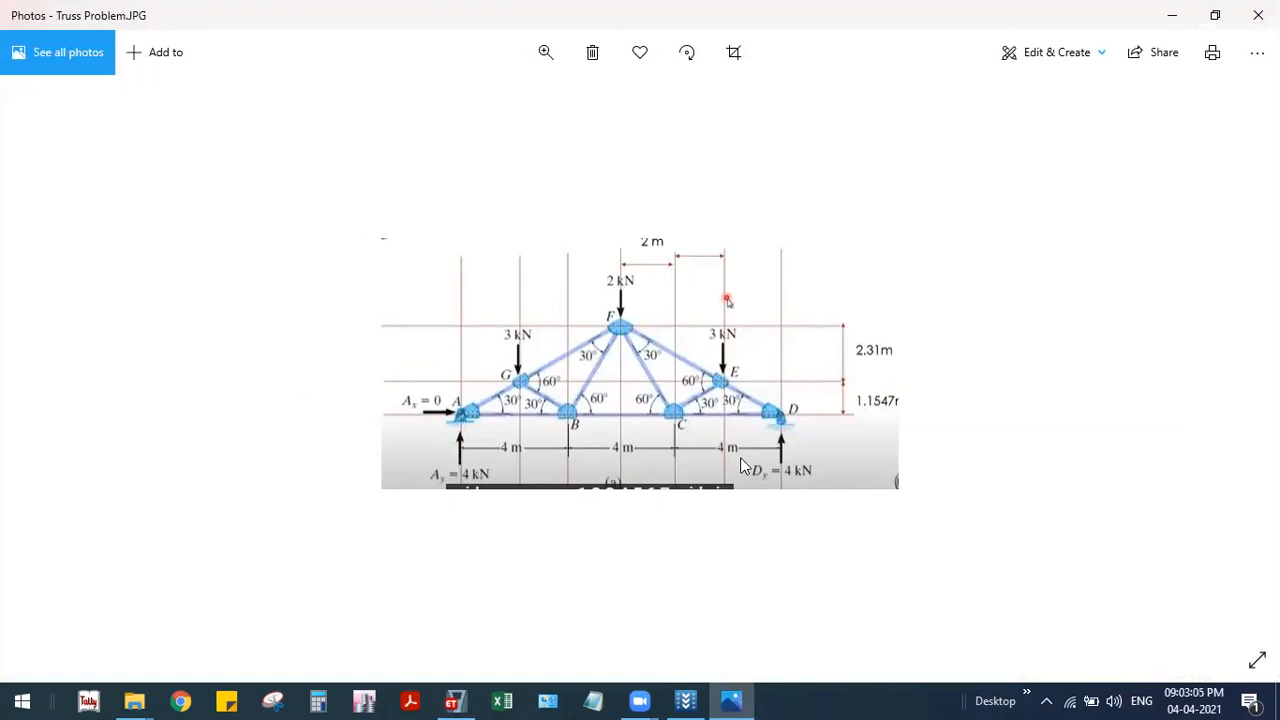
{"action": "key", "text": "alt+Tab"}
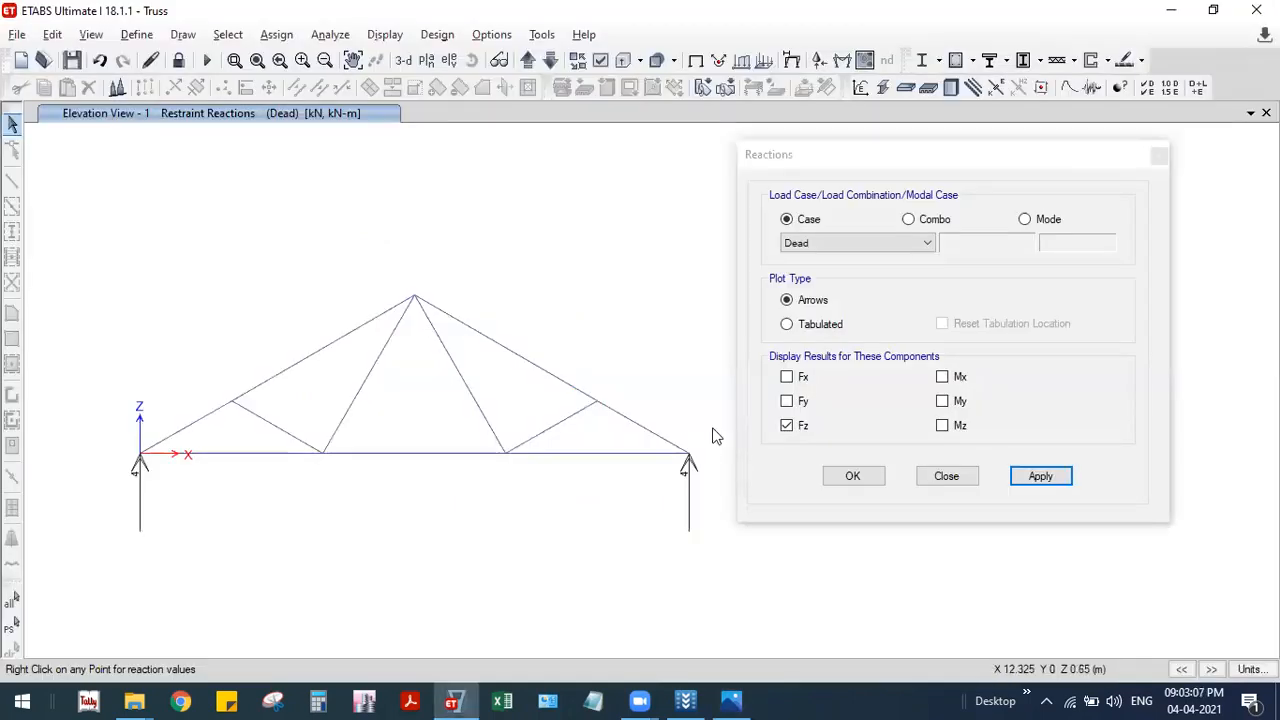